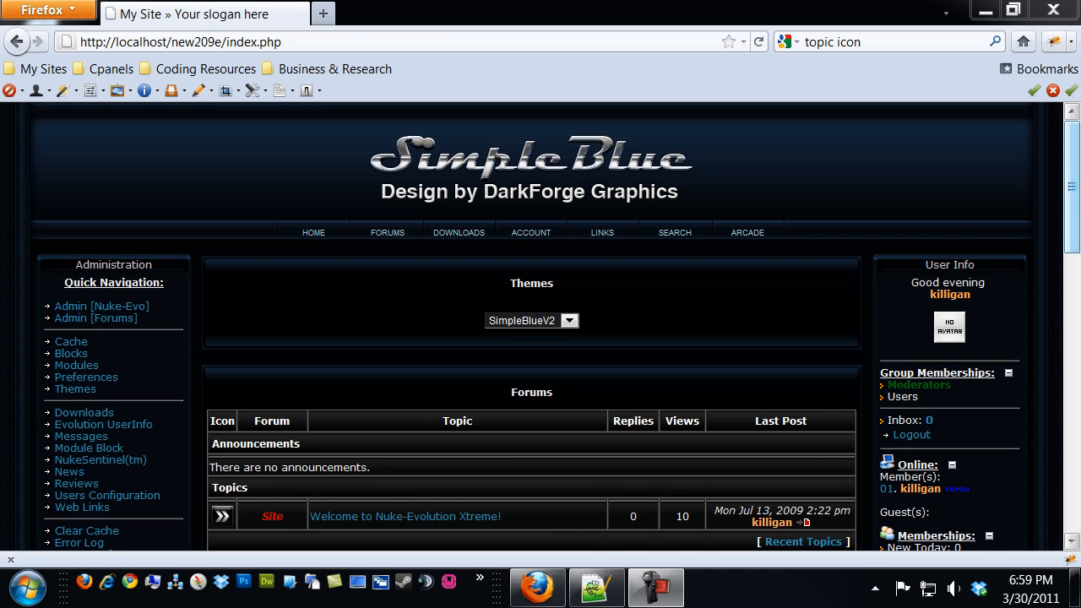
click(359, 309)
scroll(359, 309, down, 5)
scroll(358, 309, up, 5)
scroll(359, 314, down, 5)
scroll(358, 314, up, 4)
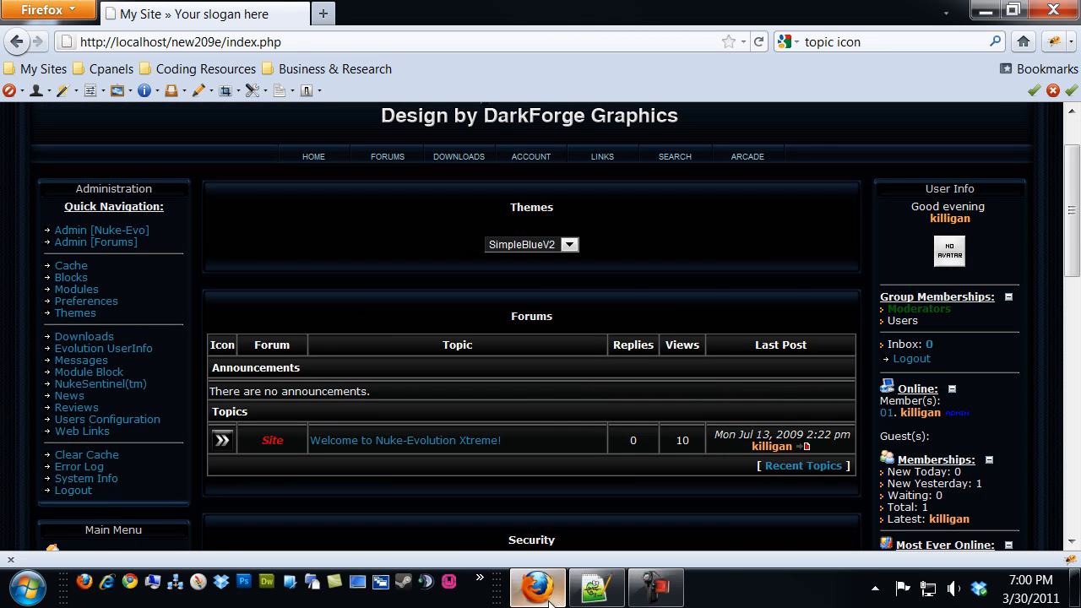
Switch to Notepad++ to look over the prepared HomeFront Theme article text, and minimize it again
click(596, 585)
scroll(325, 211, up, 7)
scroll(325, 211, up, 3)
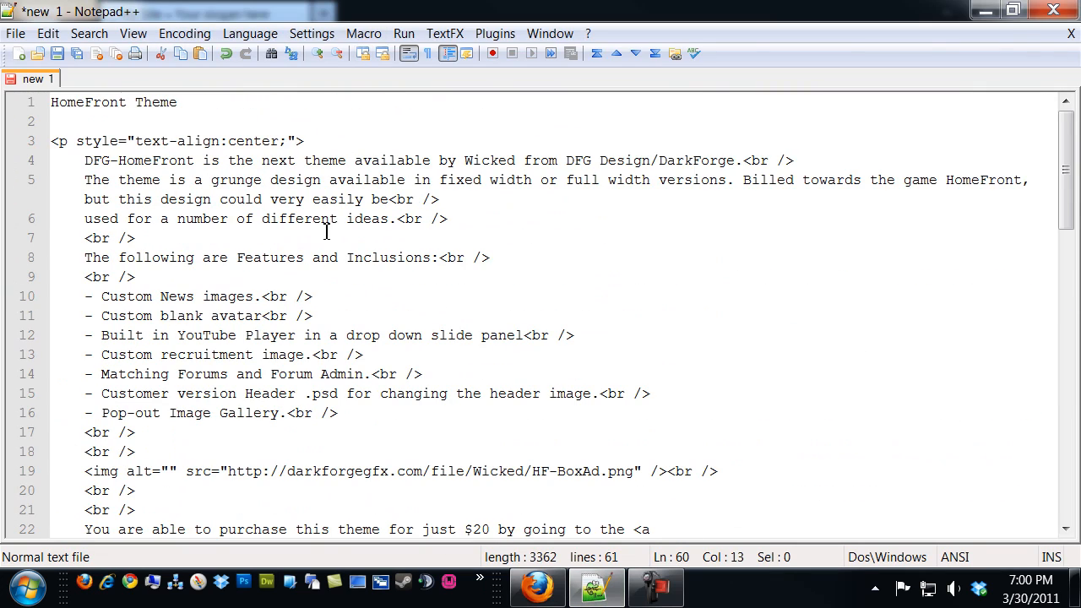
click(986, 10)
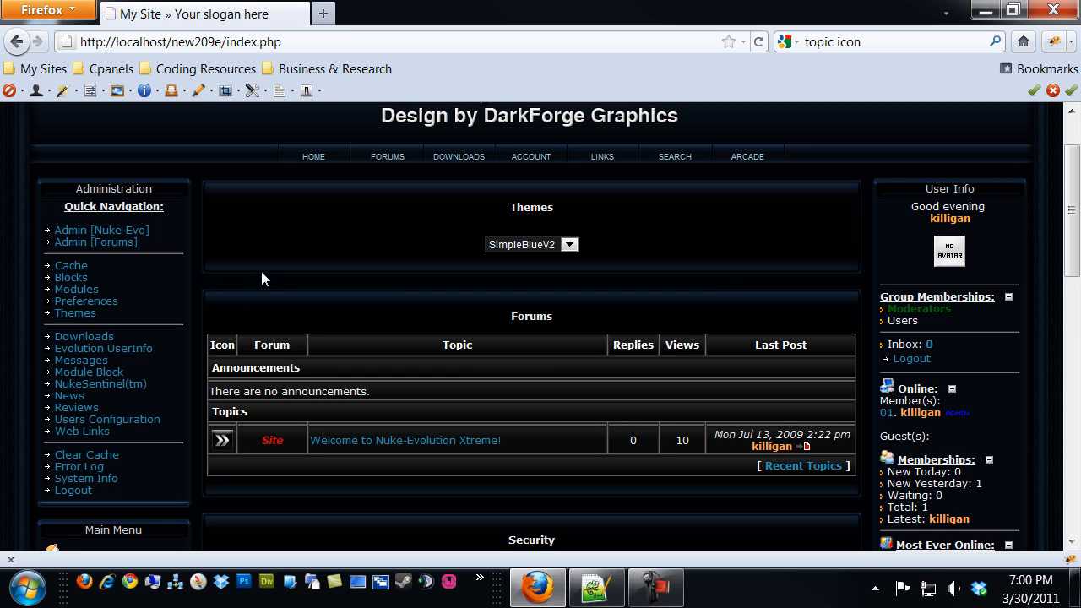
Open the site's Modules administration and examine which modules are active and which one serves as the home module
scroll(321, 322, down, 5)
scroll(323, 356, up, 5)
click(66, 290)
scroll(346, 279, down, 8)
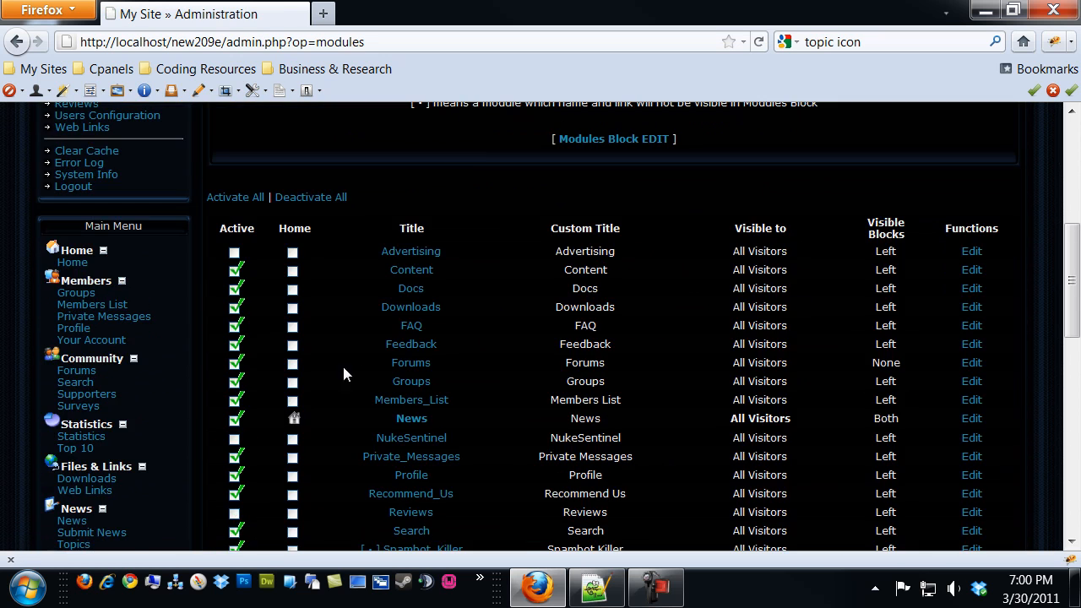
scroll(342, 363, down, 2)
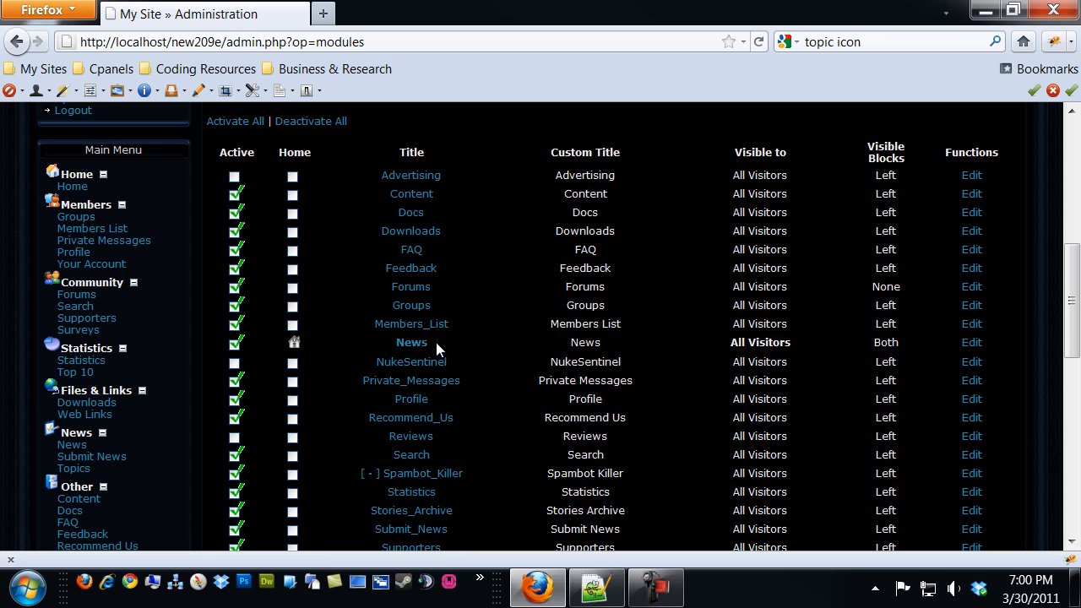
scroll(340, 346, down, 5)
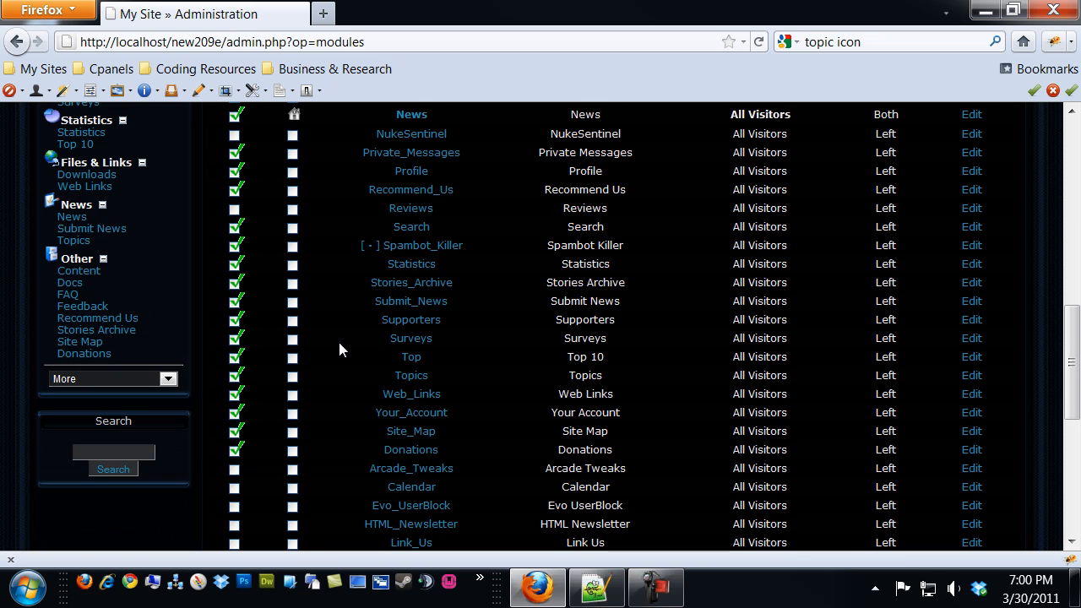
scroll(339, 391, down, 5)
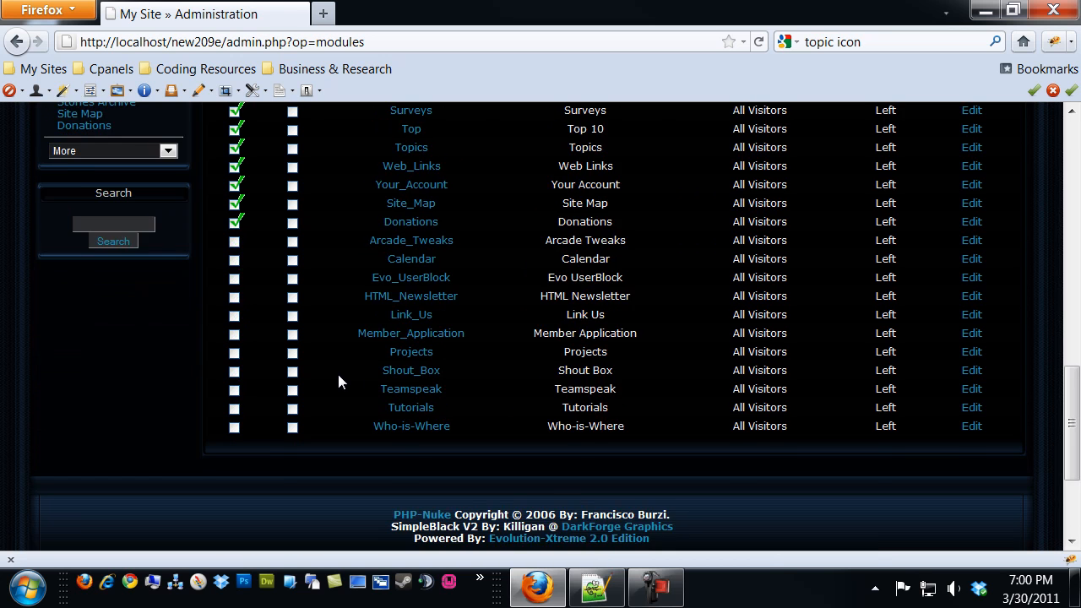
scroll(339, 381, up, 12)
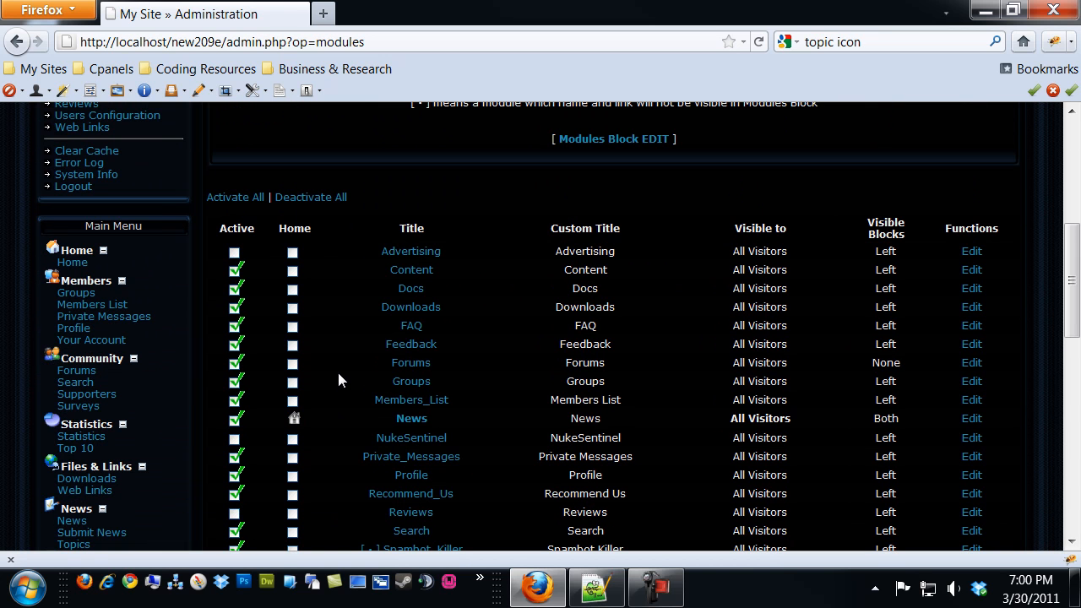
Set Downloads as the home module and check the site's home page
click(292, 308)
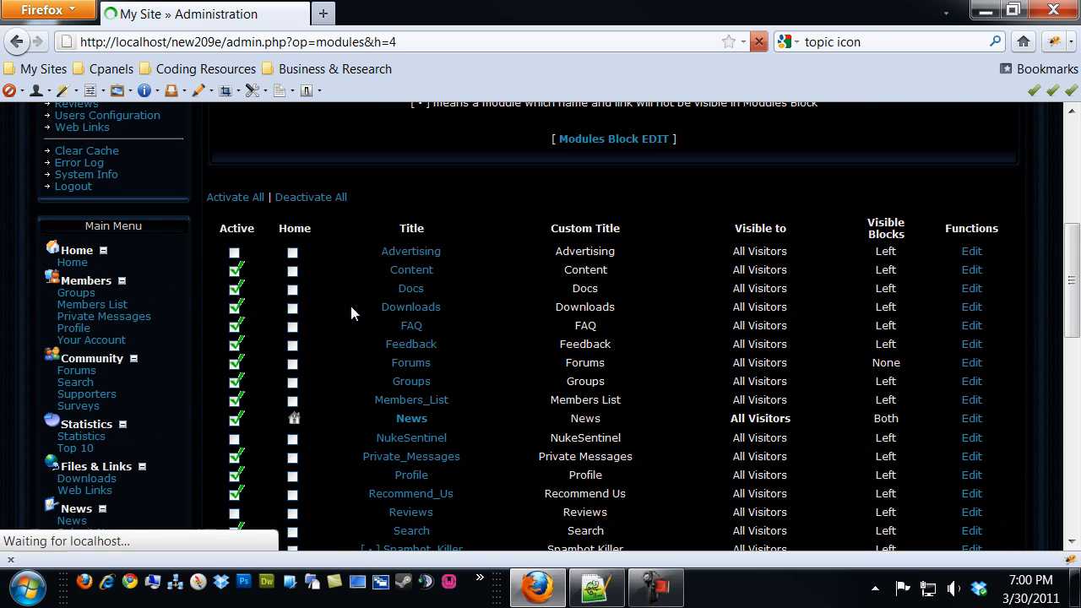
click(313, 232)
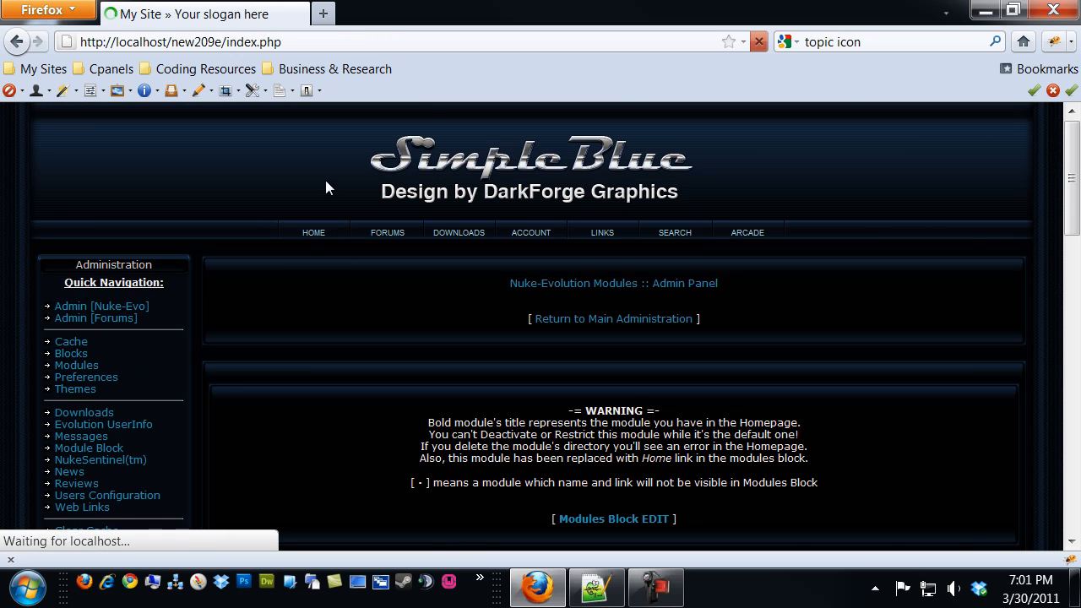
scroll(325, 331, down, 6)
scroll(326, 331, up, 2)
scroll(326, 331, up, 5)
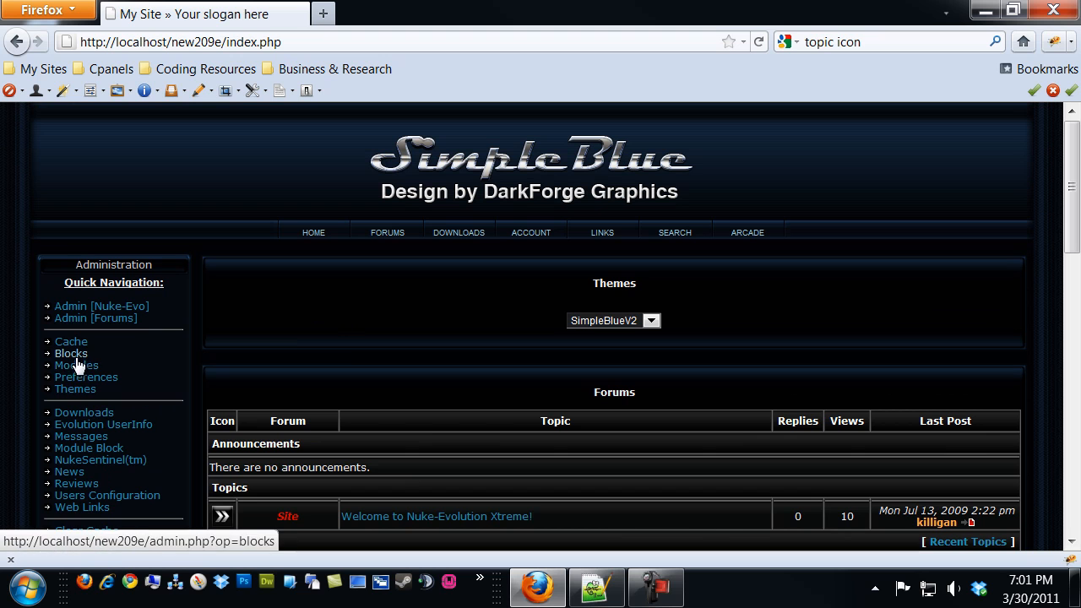
Return to the Modules administration, set News as the home module and check the home page
click(74, 368)
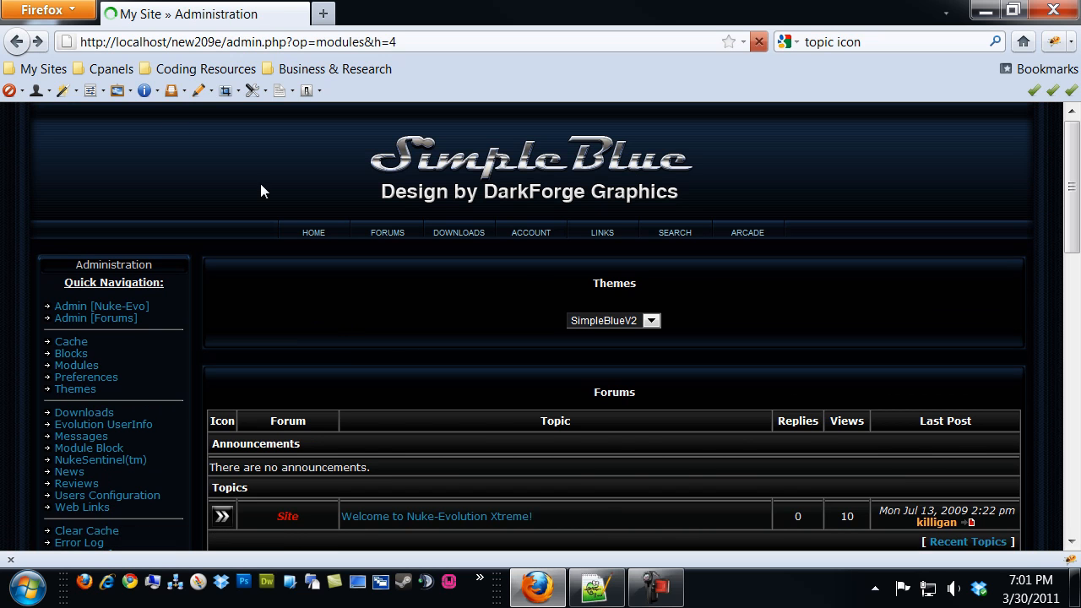
scroll(360, 366, down, 5)
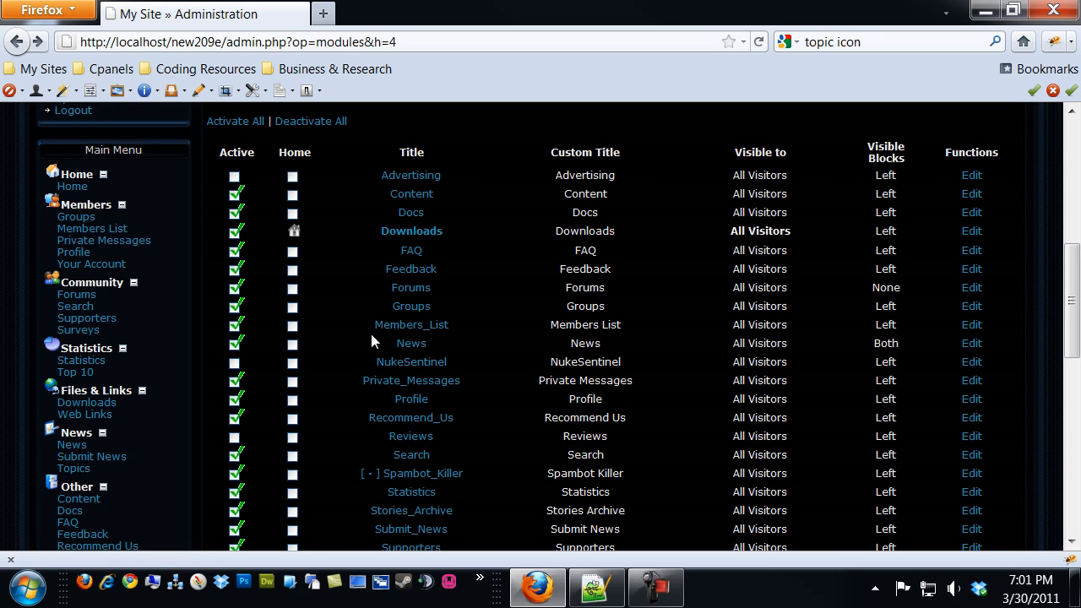
click(294, 350)
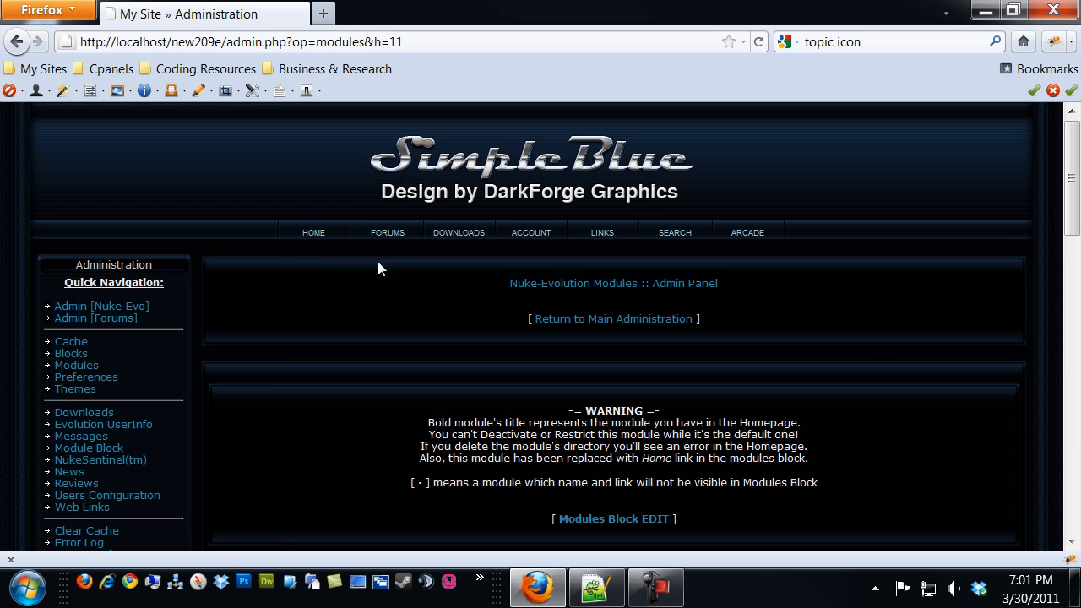
click(313, 235)
scroll(419, 270, down, 4)
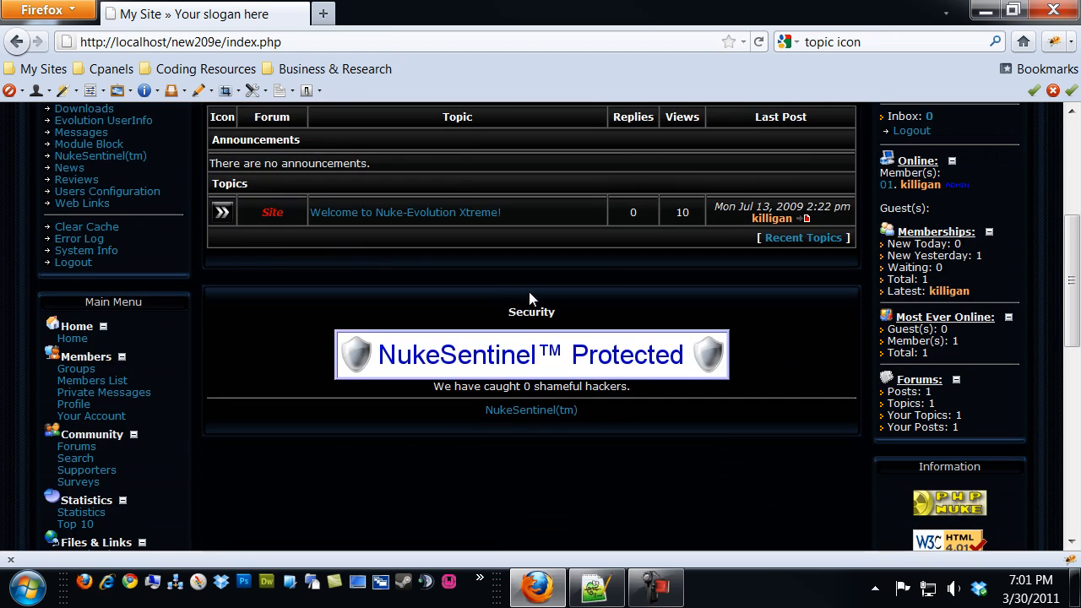
scroll(254, 356, up, 3)
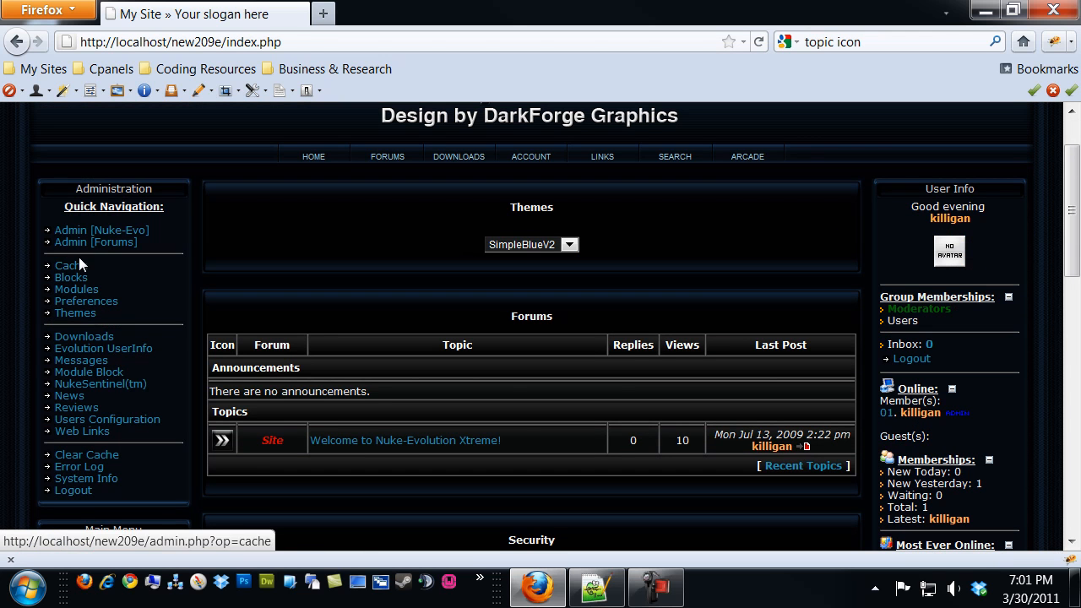
Open the News administration and go to the Add New Article form
click(69, 395)
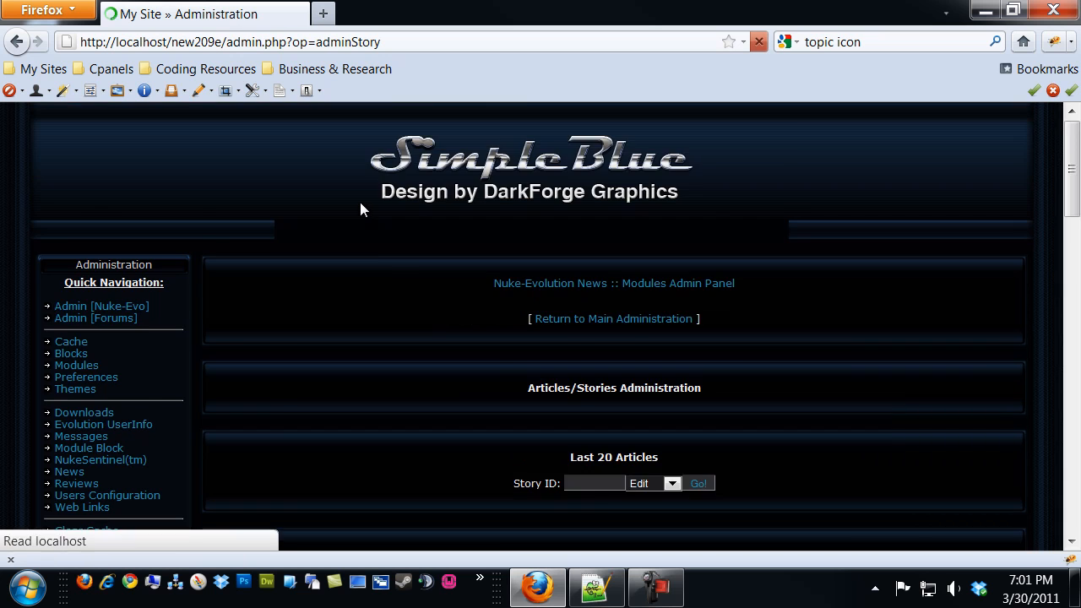
scroll(373, 295, down, 4)
scroll(375, 302, down, 1)
scroll(485, 211, down, 1)
scroll(495, 224, down, 2)
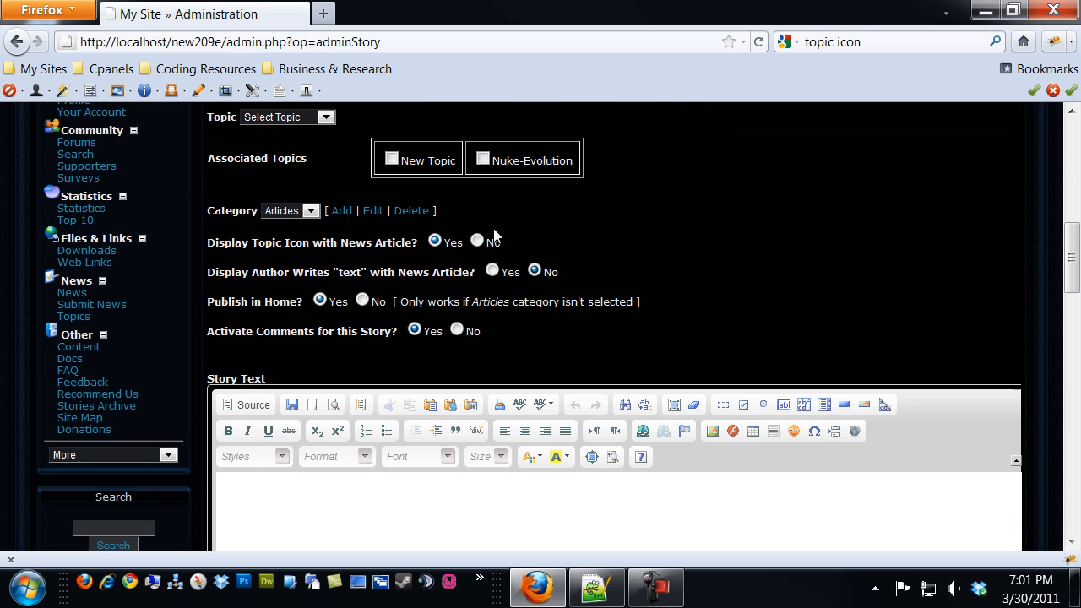
scroll(496, 254, up, 2)
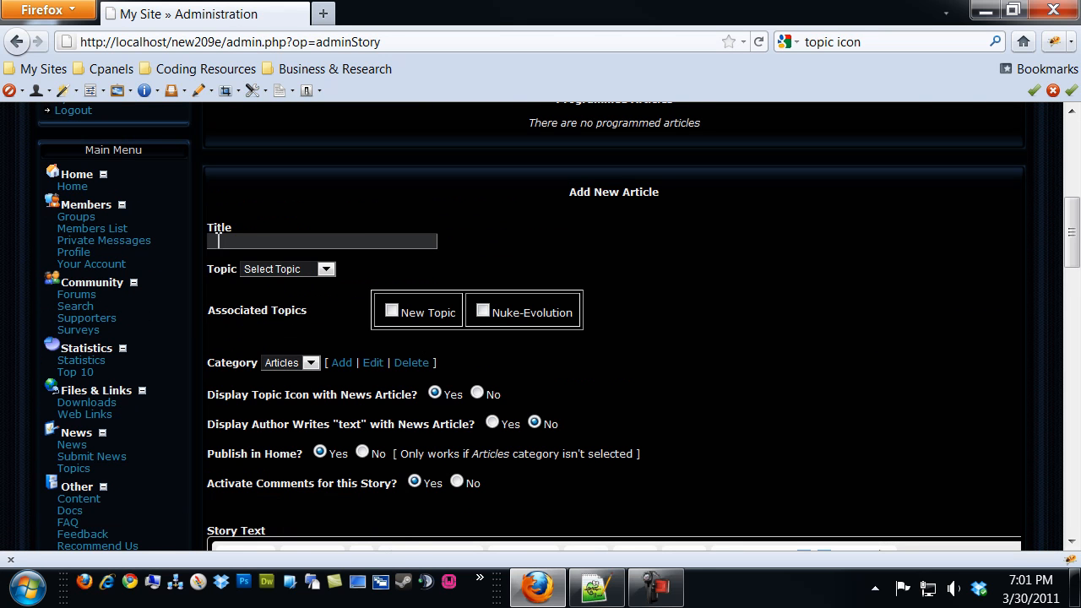
Copy the heading "HomeFront Theme" from the text in Notepad++ and paste it as the new article's title in Firefox
click(601, 595)
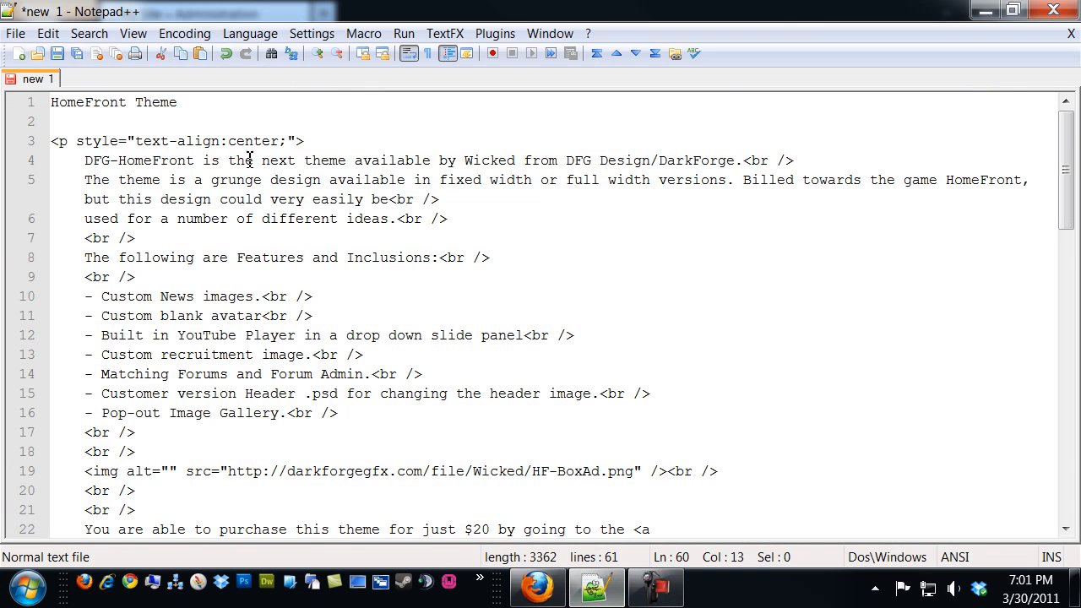
drag(181, 102, 38, 105)
key(ctrl+c)
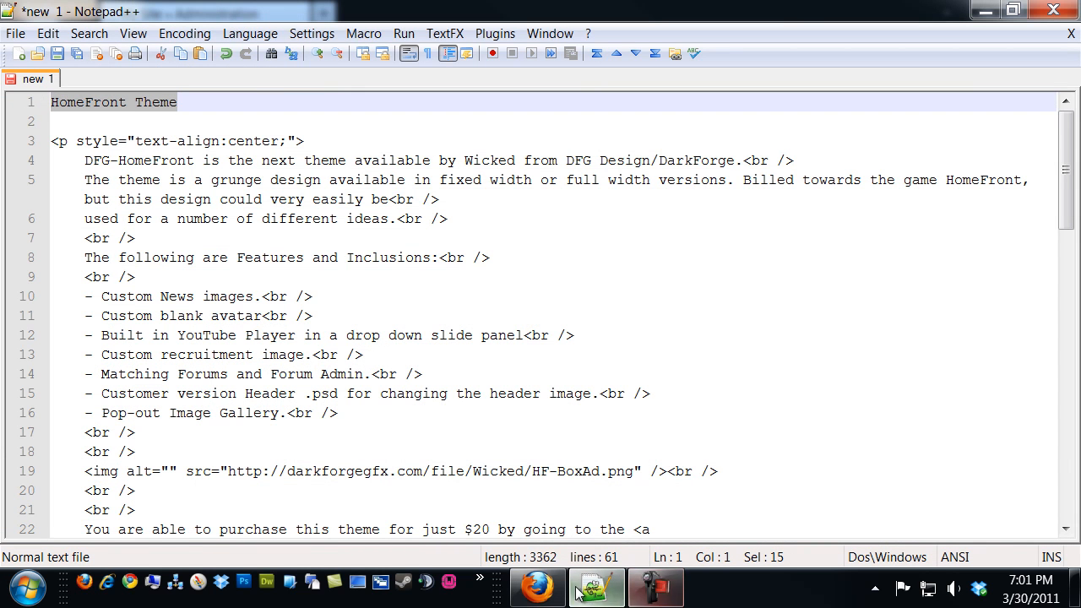
click(537, 587)
click(349, 241)
key(ctrl+v)
click(322, 220)
Set the article's topic to Nuke-Evolution and tick Nuke-Evolution as an associated topic
click(326, 269)
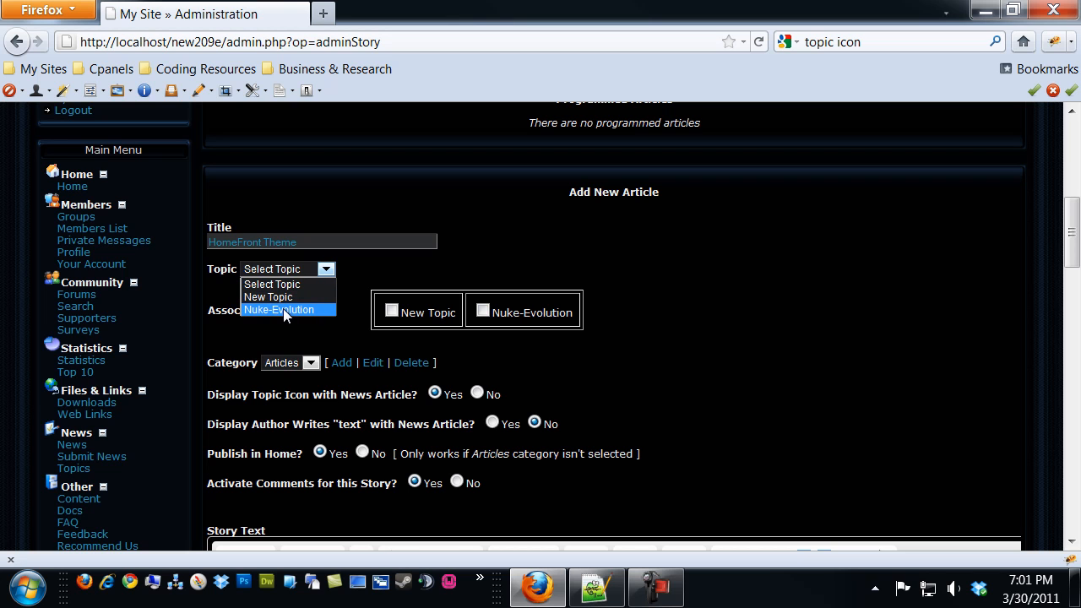
click(282, 310)
click(483, 310)
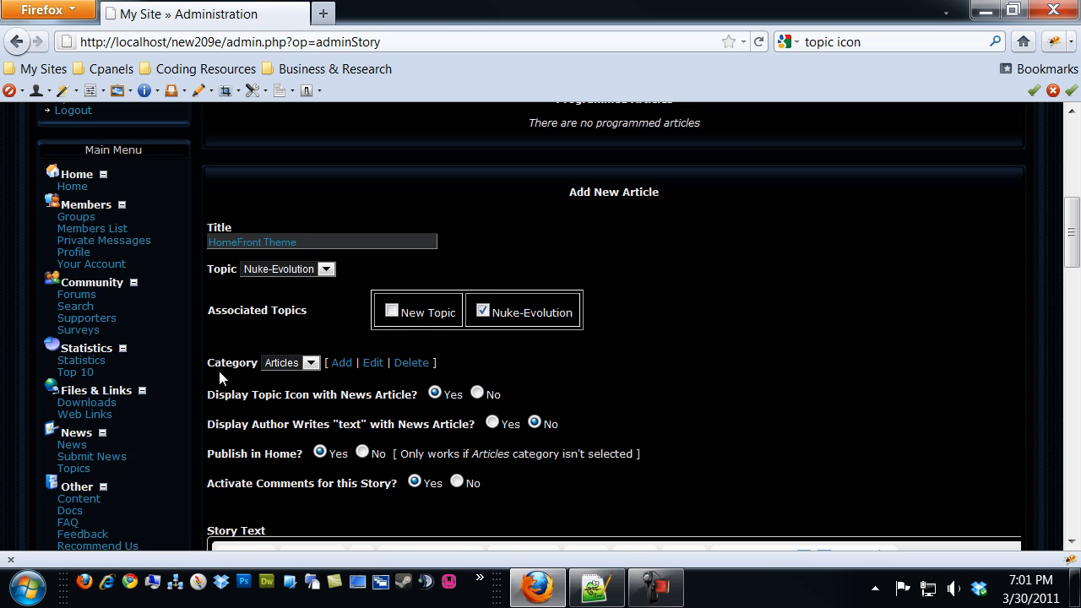
Put the Story Text editor in source mode and paste in the HomeFront article HTML copied from Notepad++, from the opening to the closing p tag
scroll(258, 400, down, 3)
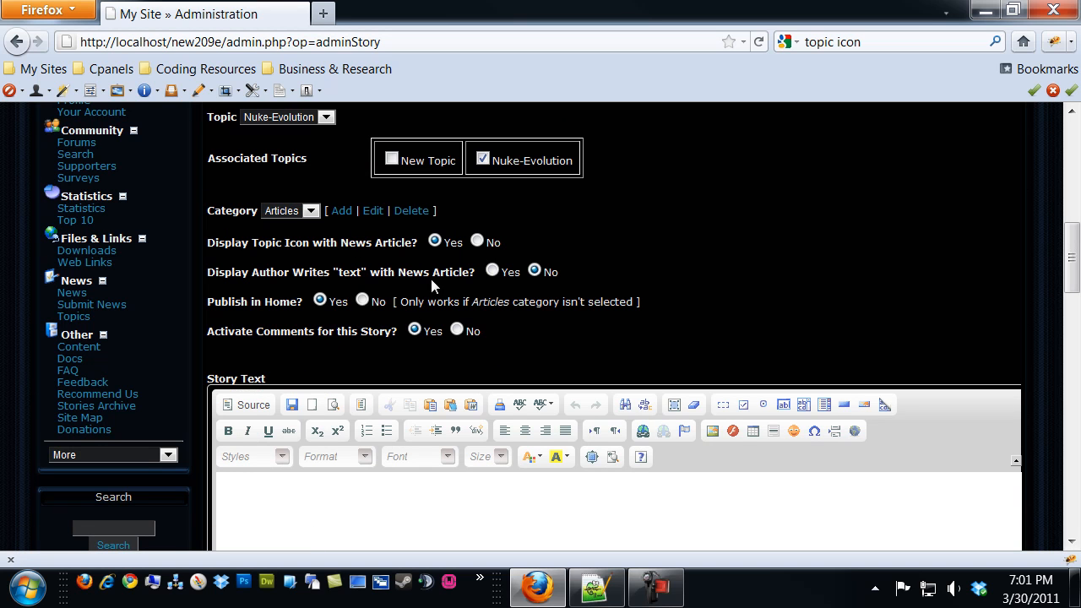
scroll(258, 335, down, 3)
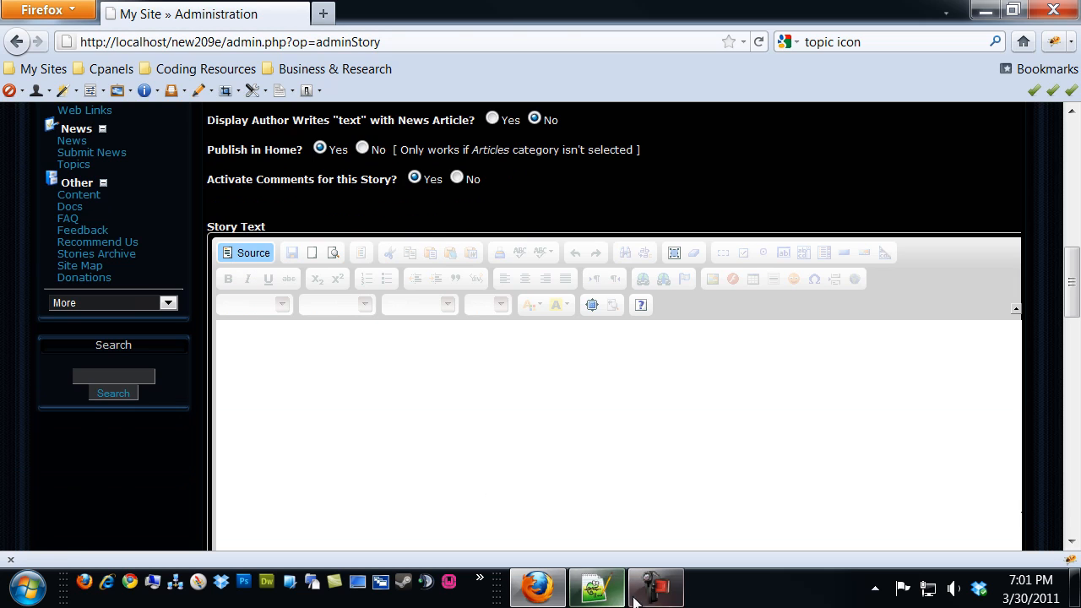
click(596, 586)
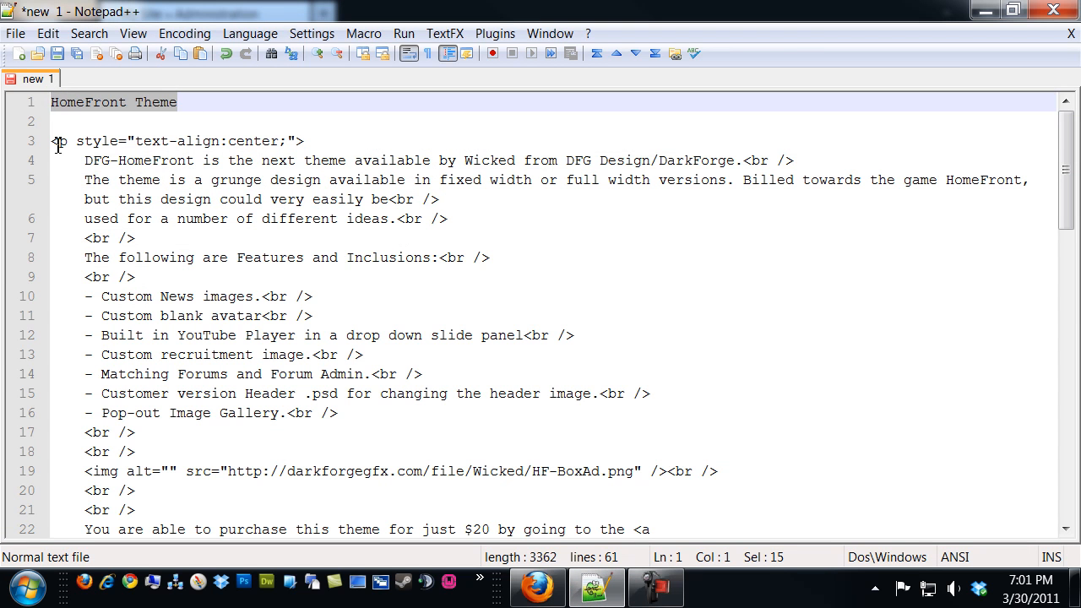
drag(52, 140, 359, 390)
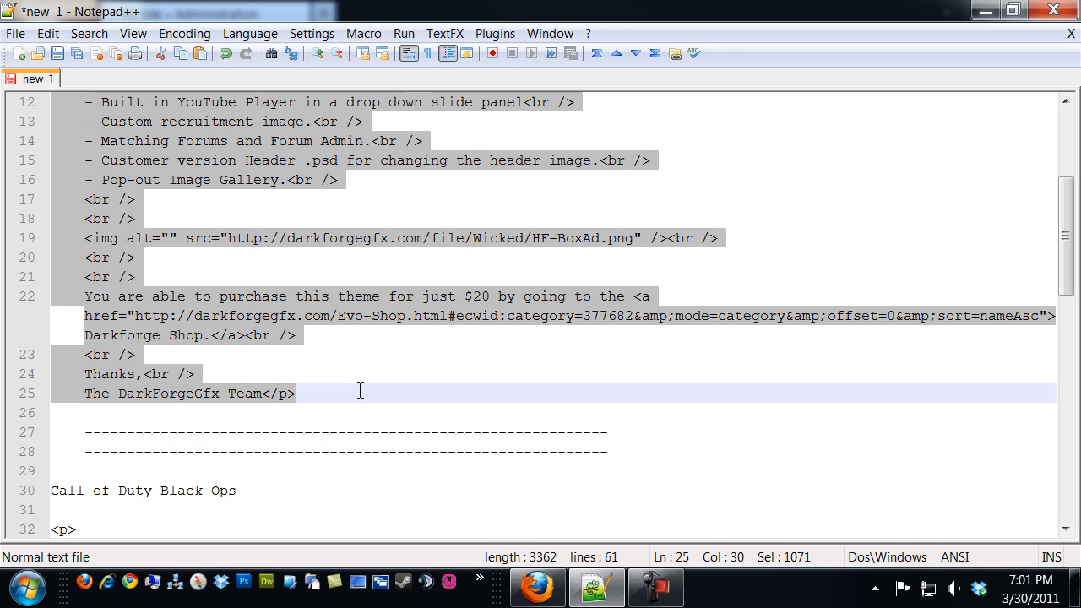
click(537, 587)
key(ctrl+v)
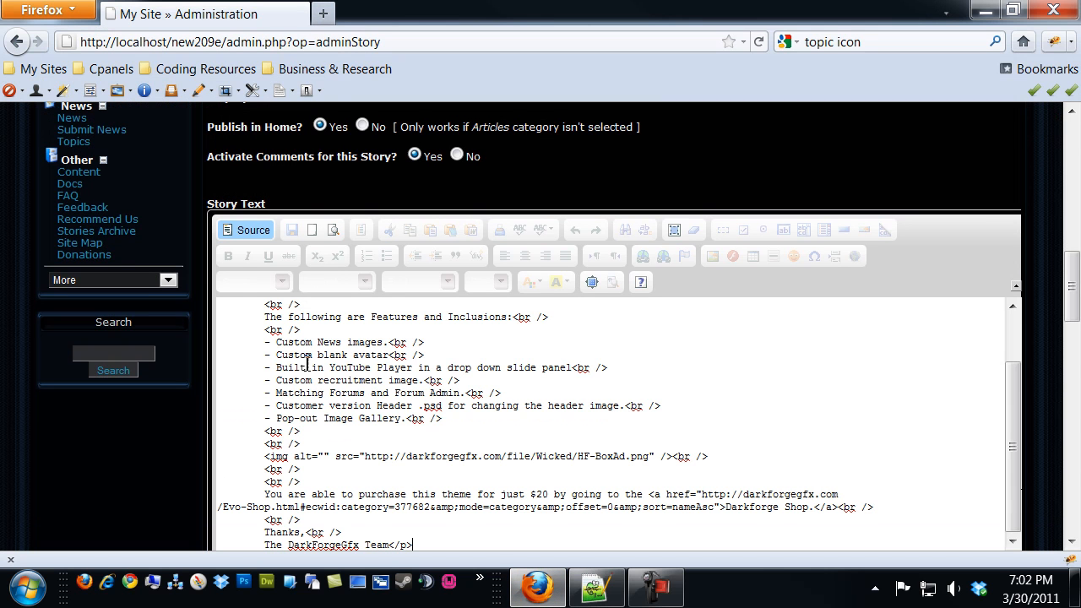
Turn off source mode in the Story Text editor and review the formatted article
click(247, 230)
scroll(350, 356, down, 10)
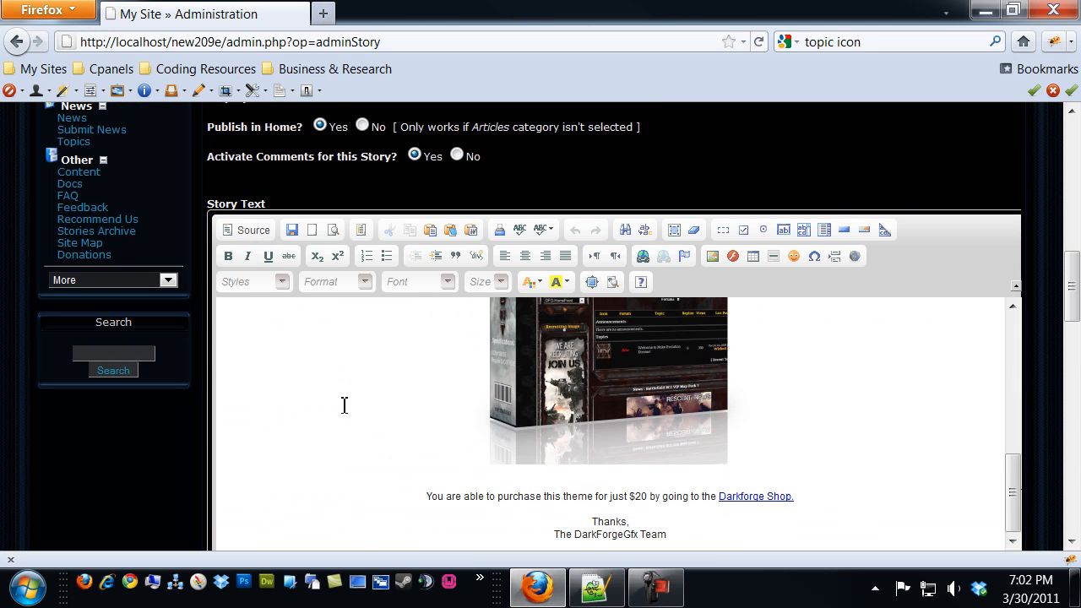
scroll(357, 340, up, 8)
scroll(357, 340, down, 10)
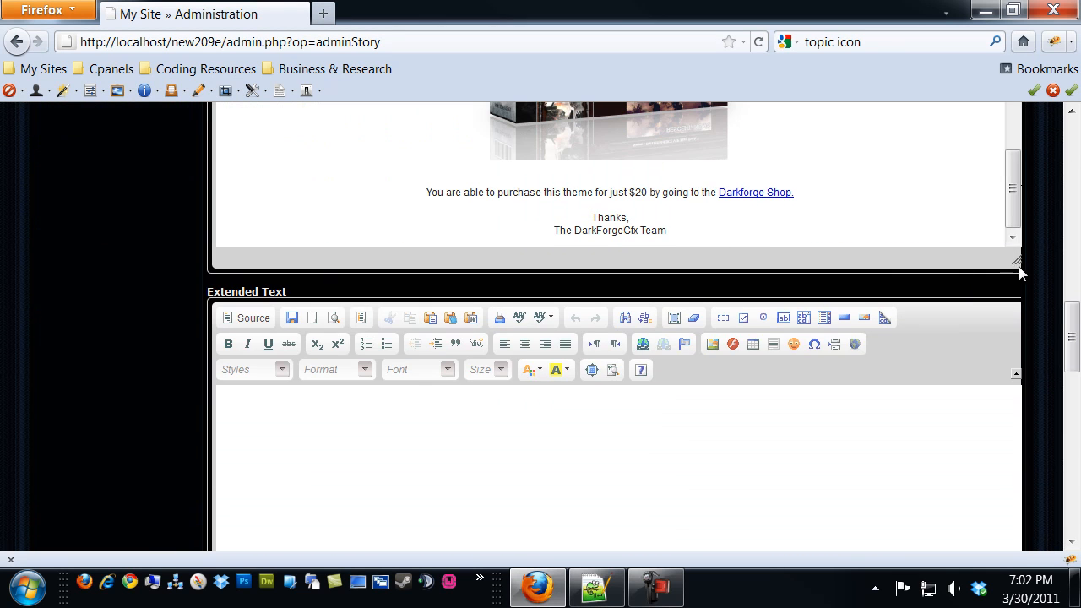
Generate the story preview, leaving it unprogrammed, and review the rendered article and its settings
scroll(384, 357, down, 8)
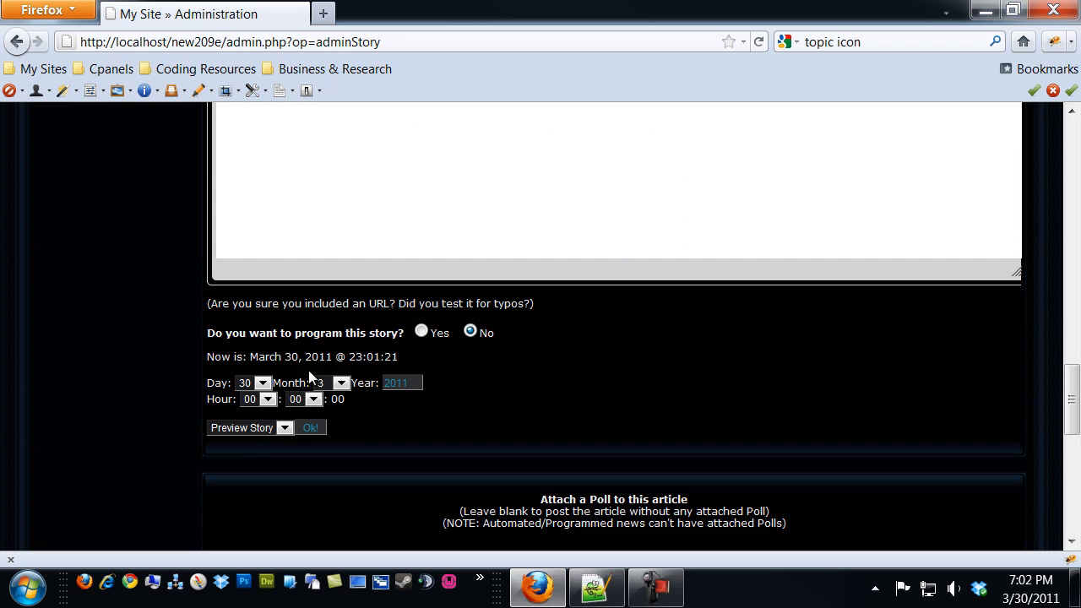
click(311, 427)
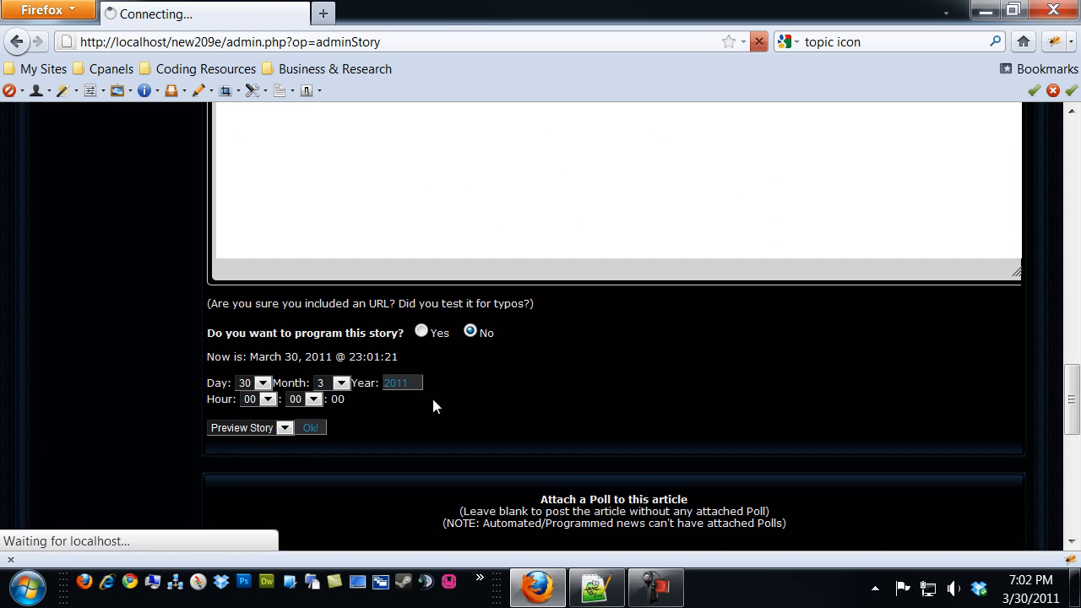
scroll(422, 362, down, 6)
scroll(425, 367, down, 8)
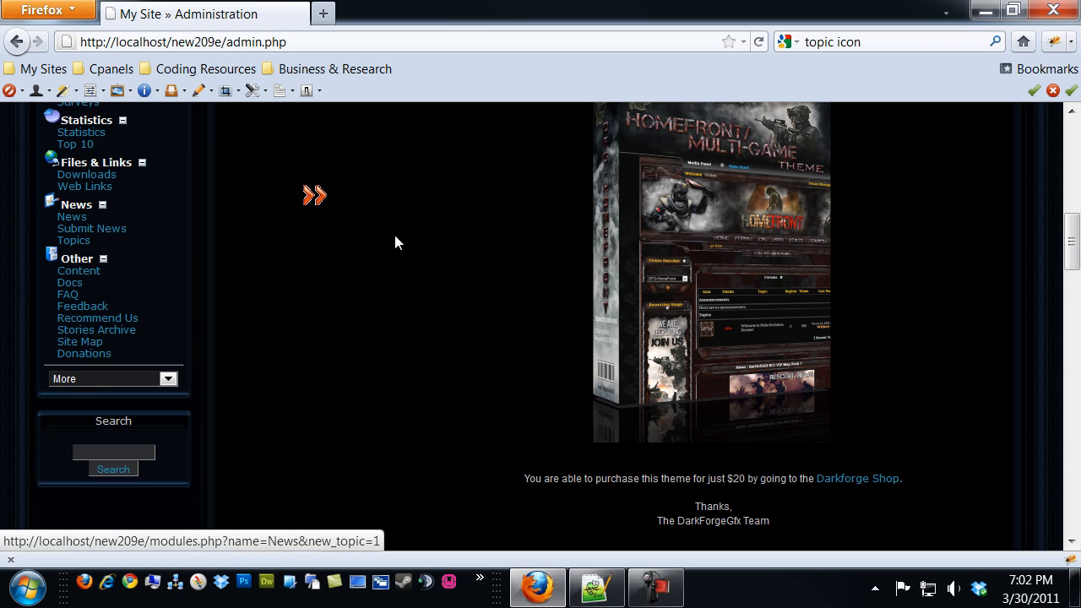
scroll(470, 292, down, 5)
scroll(470, 292, down, 11)
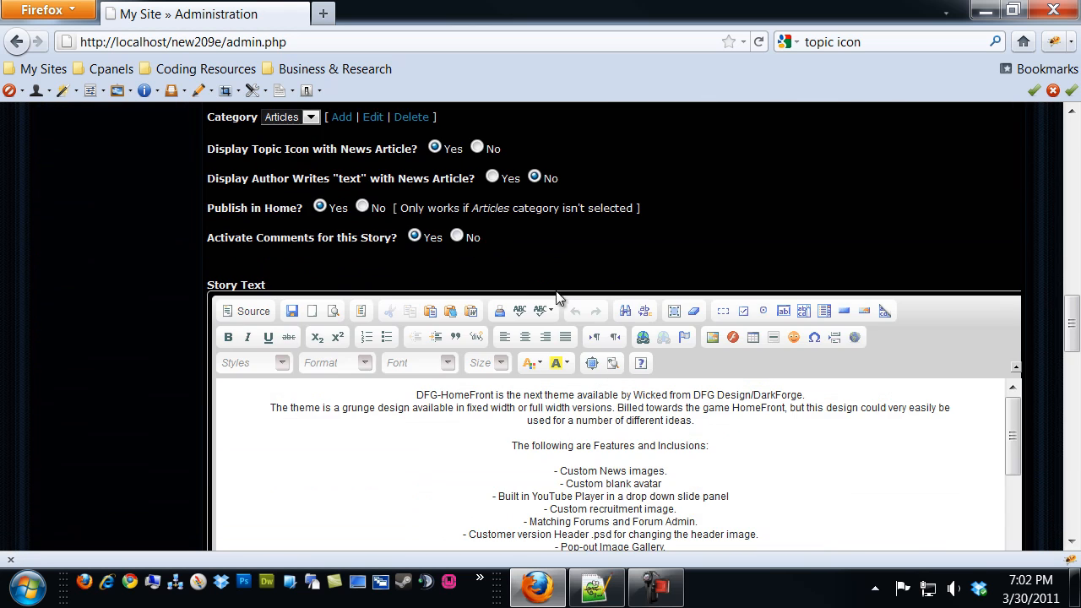
scroll(425, 308, down, 13)
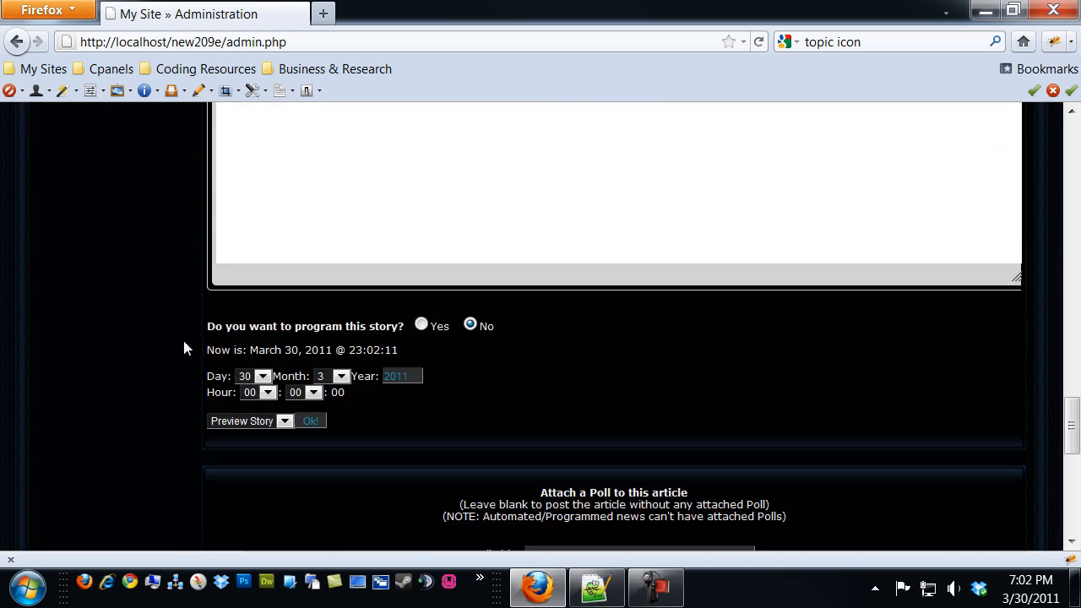
Switch the HomeFront Theme story from preview to posting and submit it
click(289, 420)
click(255, 446)
click(309, 420)
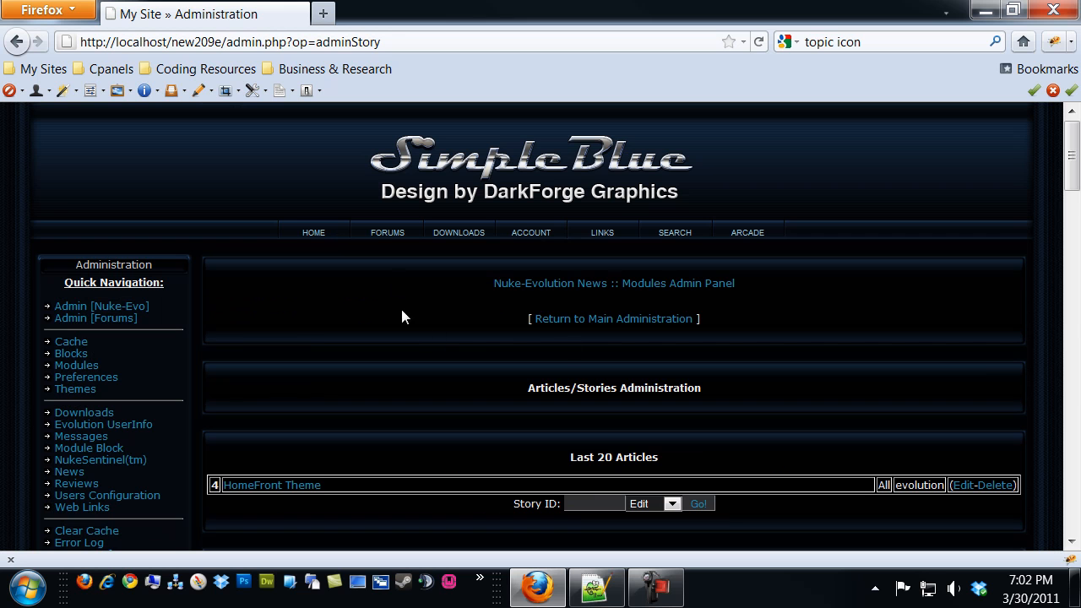
Review the posted HomeFront Theme article on the site's home page, including its topic image, and check the public list of active topics
click(313, 232)
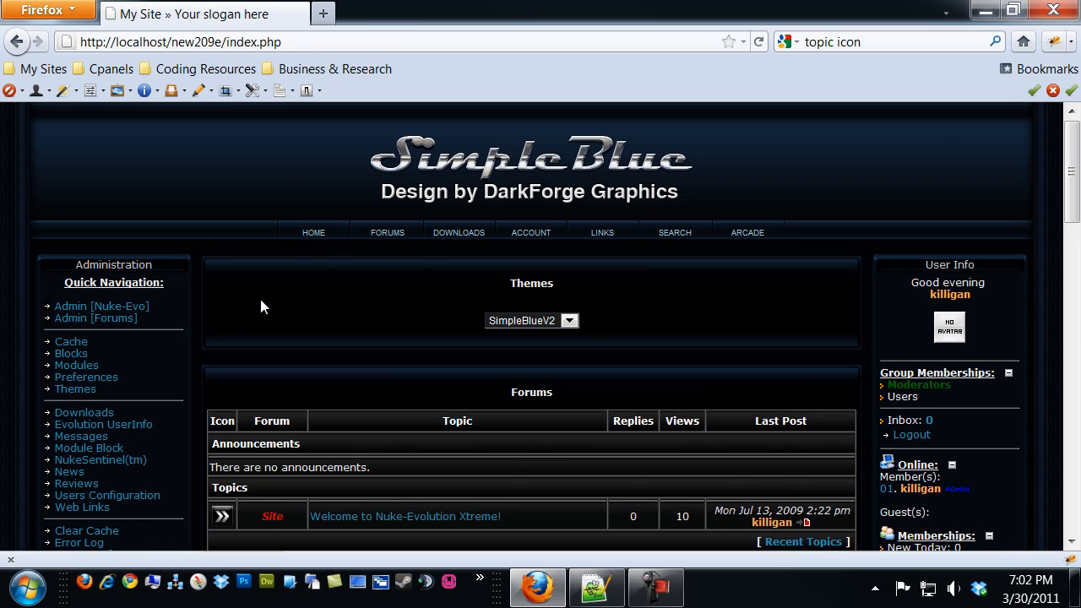
scroll(315, 311, down, 20)
scroll(317, 313, down, 1)
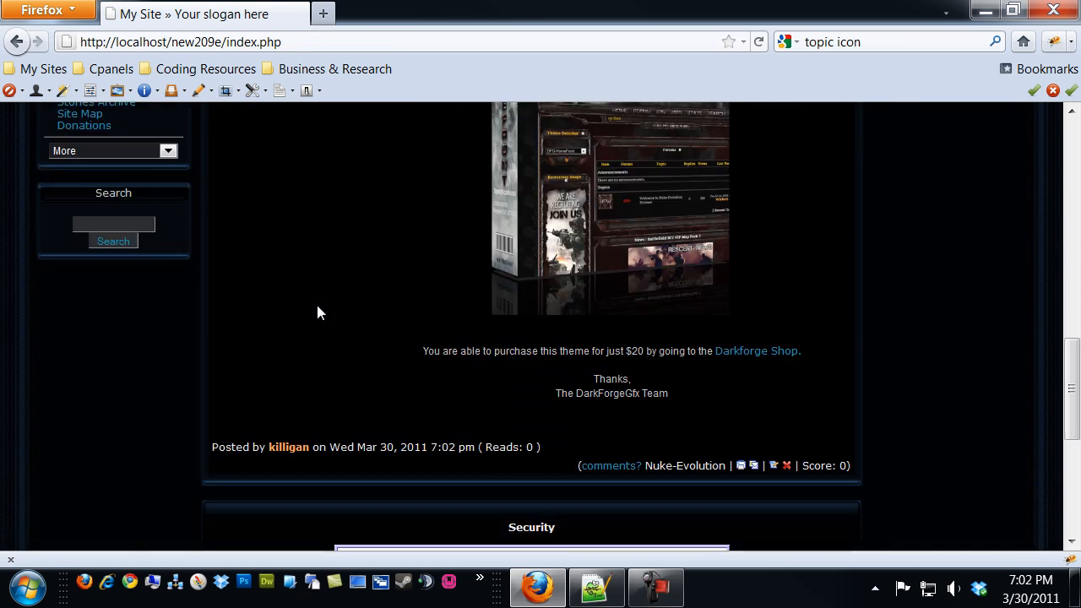
scroll(317, 308, up, 8)
scroll(316, 304, down, 4)
scroll(304, 363, down, 3)
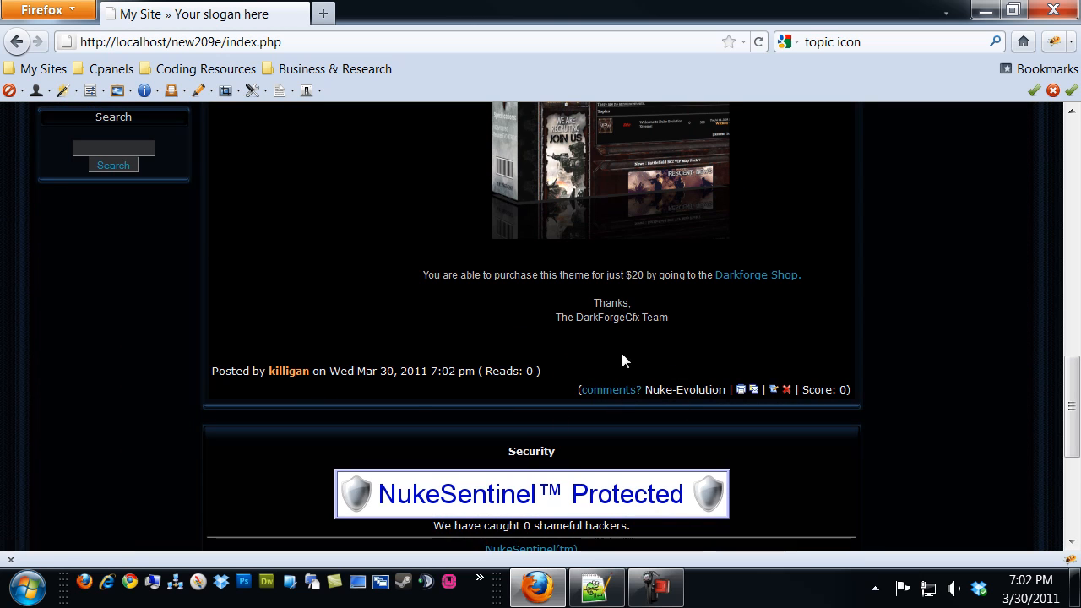
scroll(281, 285, up, 15)
scroll(276, 296, down, 10)
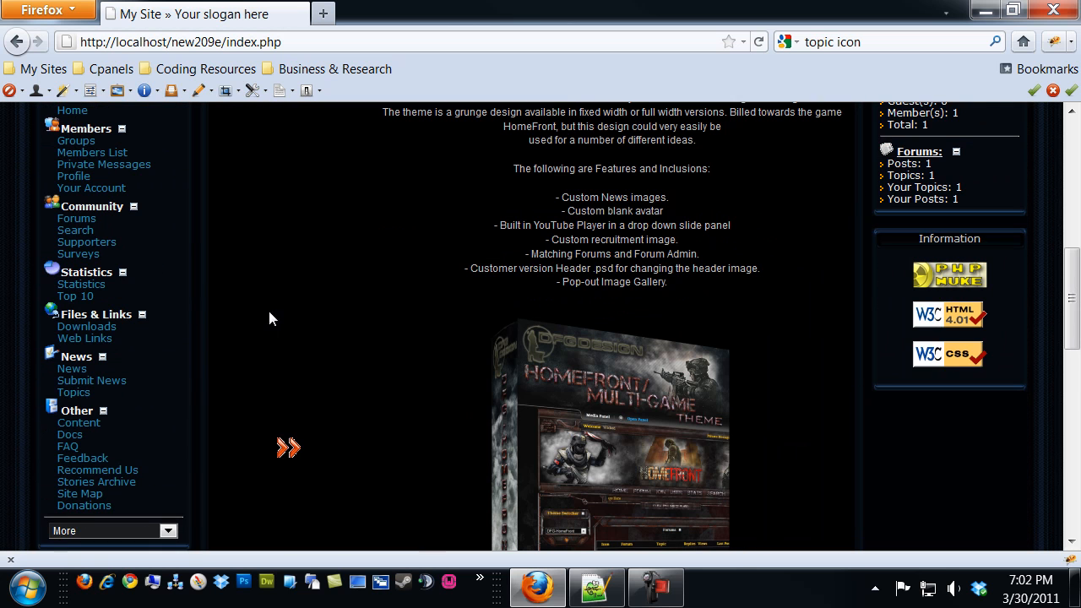
click(73, 392)
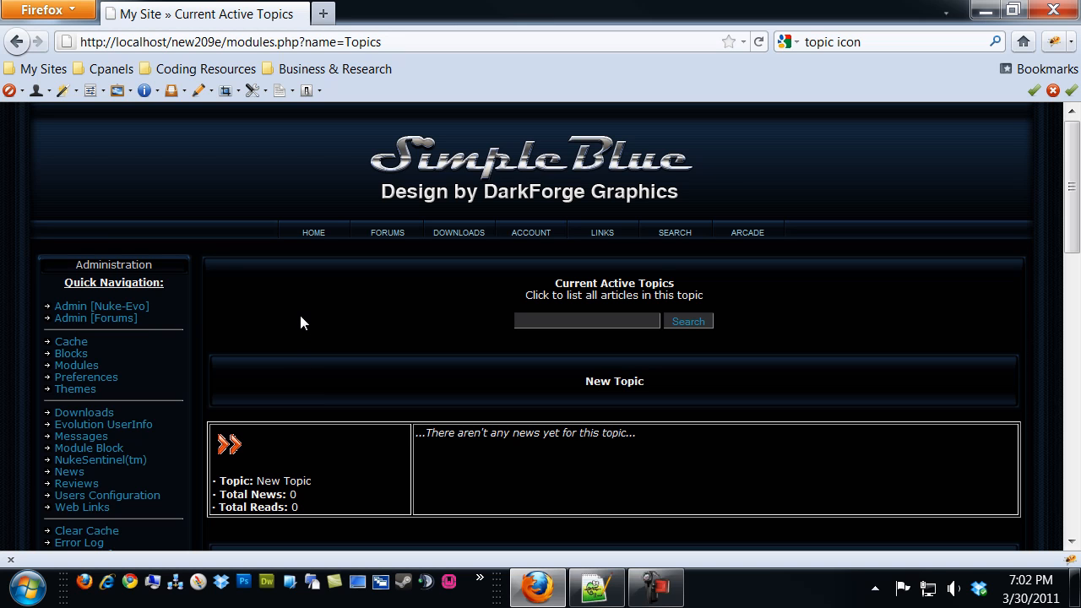
scroll(244, 299, down, 3)
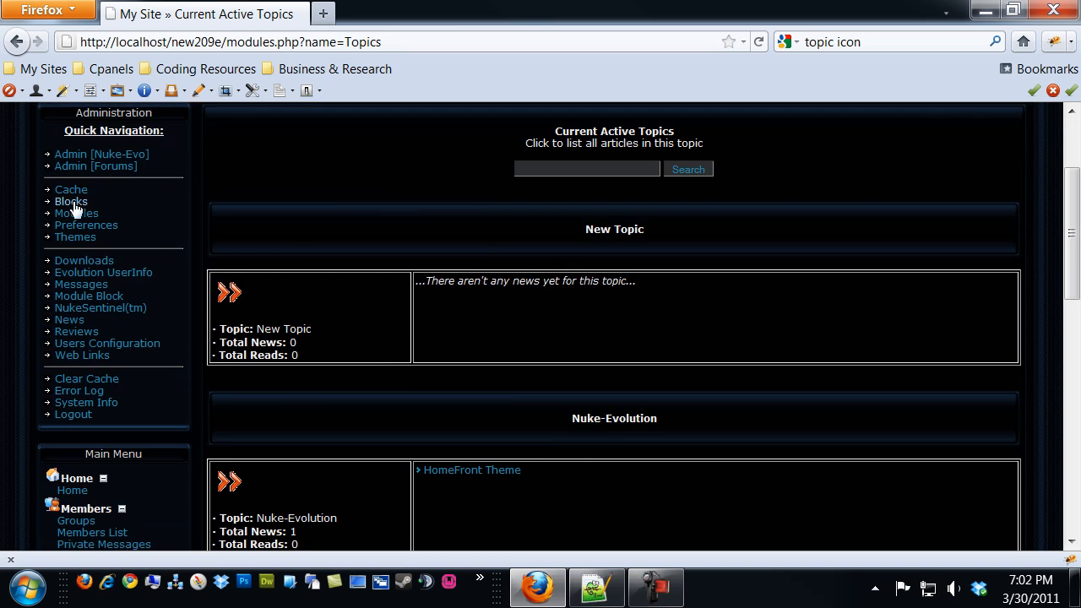
Open the Topics Manager from the site administration and check which images are available for a new topic
click(91, 155)
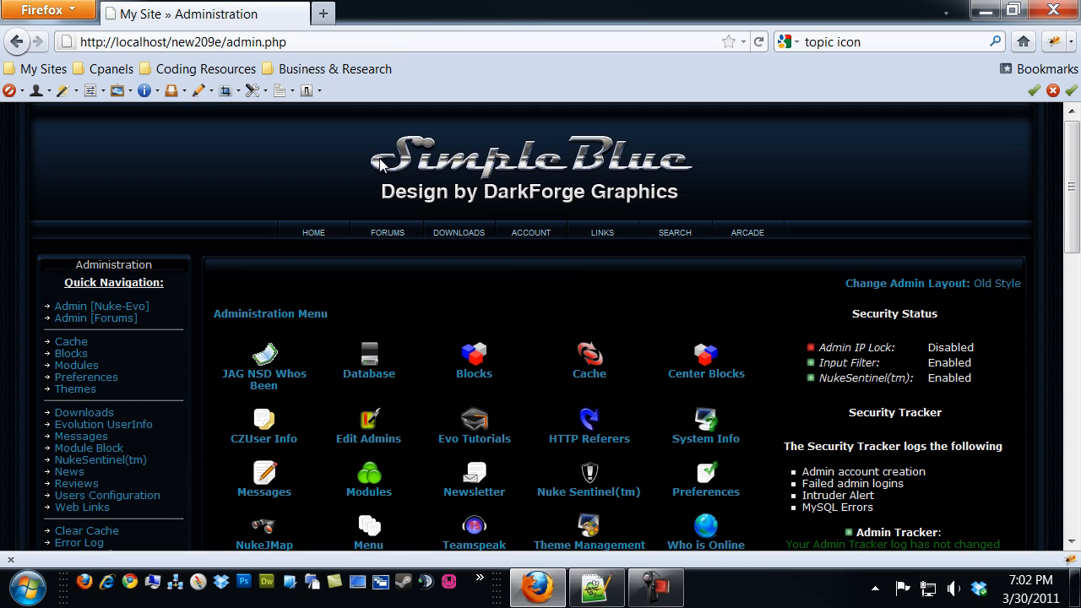
scroll(434, 207, down, 9)
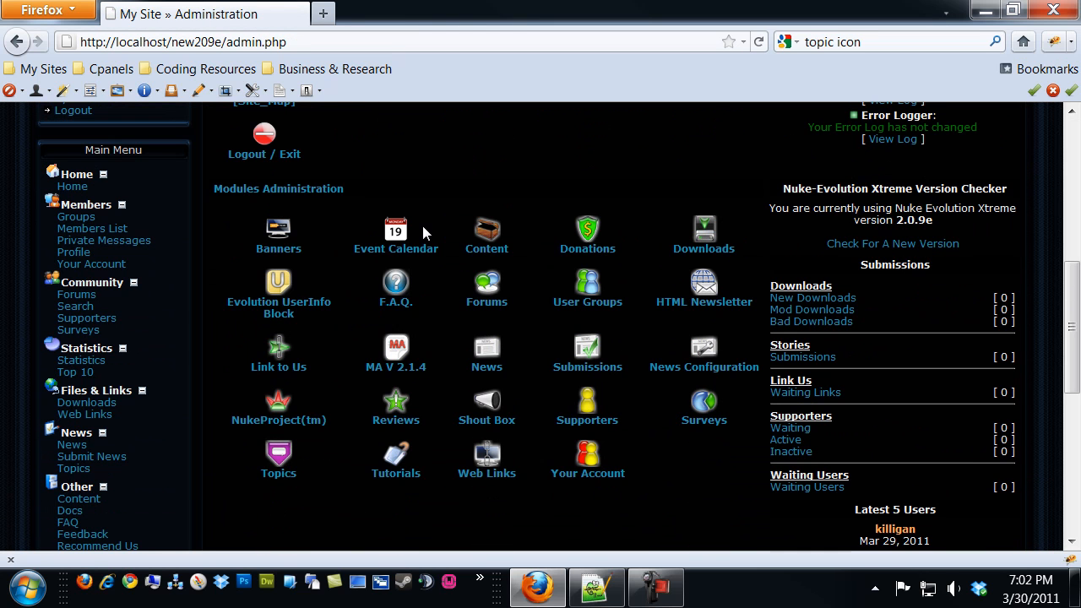
click(278, 463)
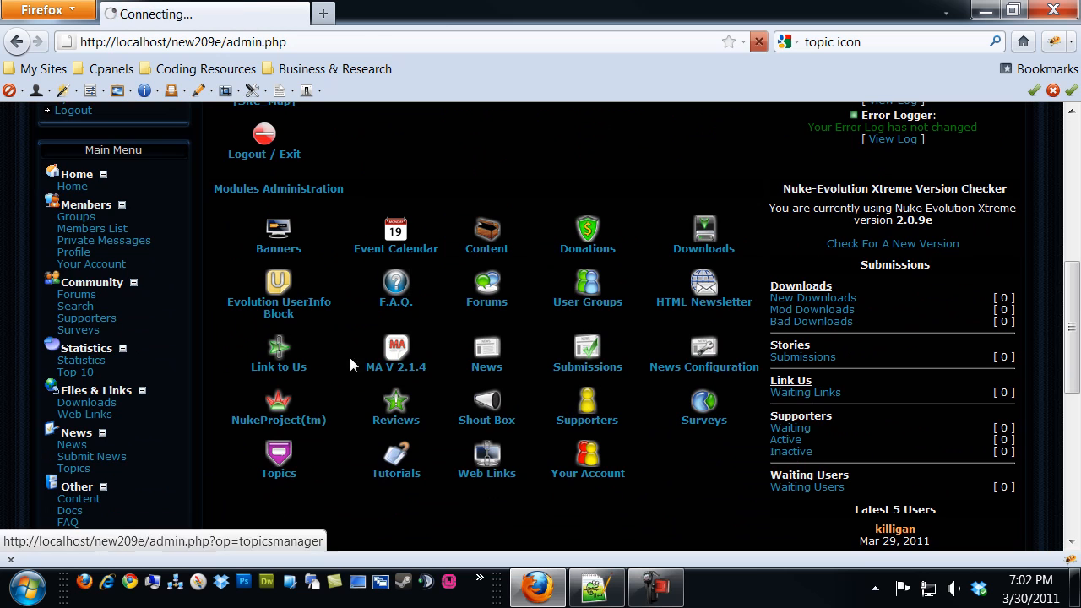
scroll(350, 325, down, 6)
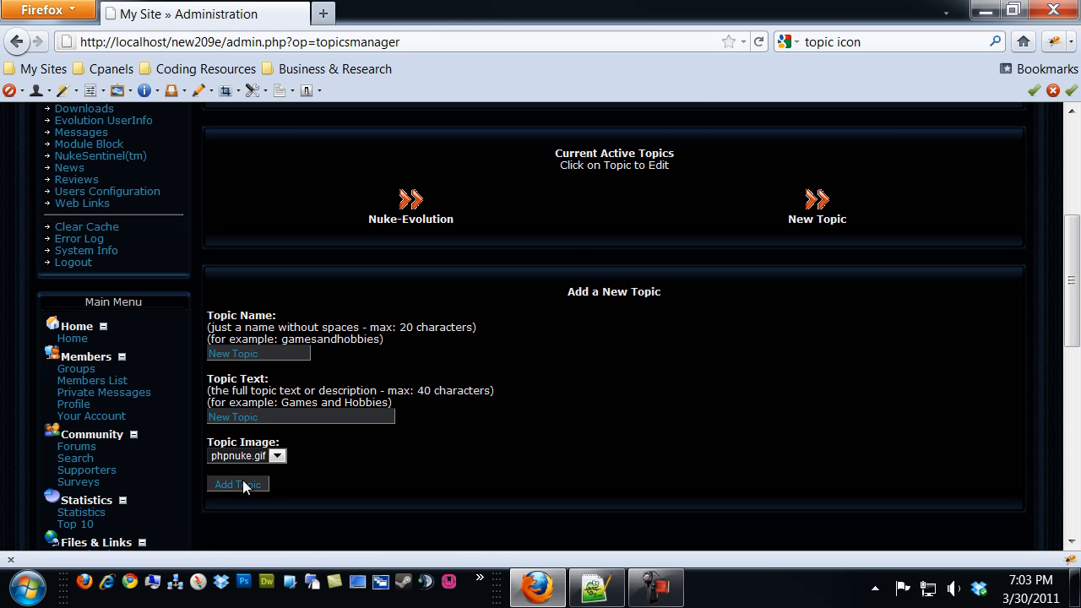
click(277, 456)
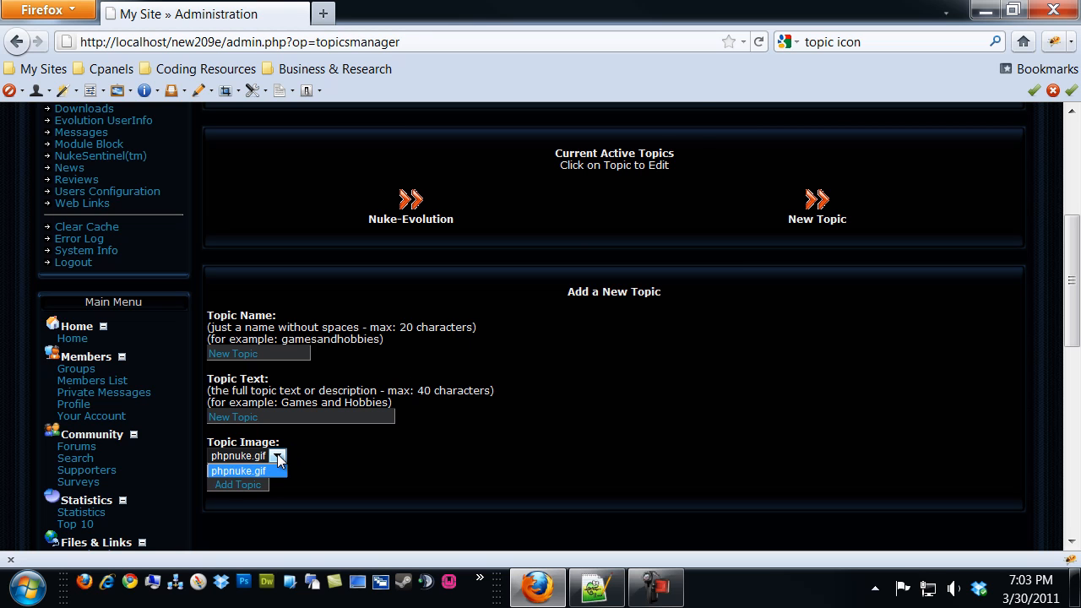
click(367, 452)
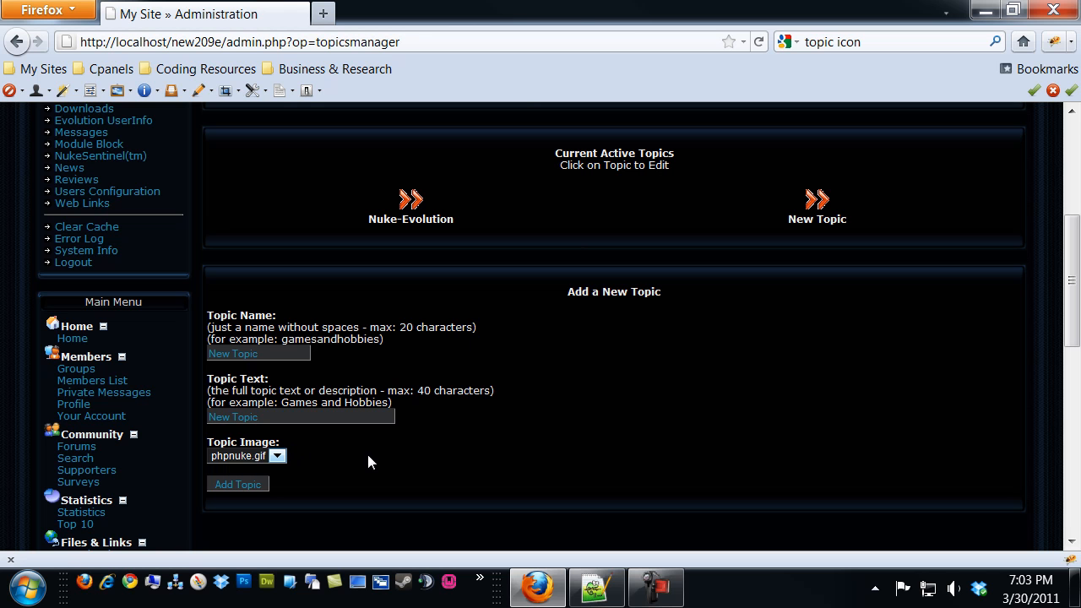
click(985, 10)
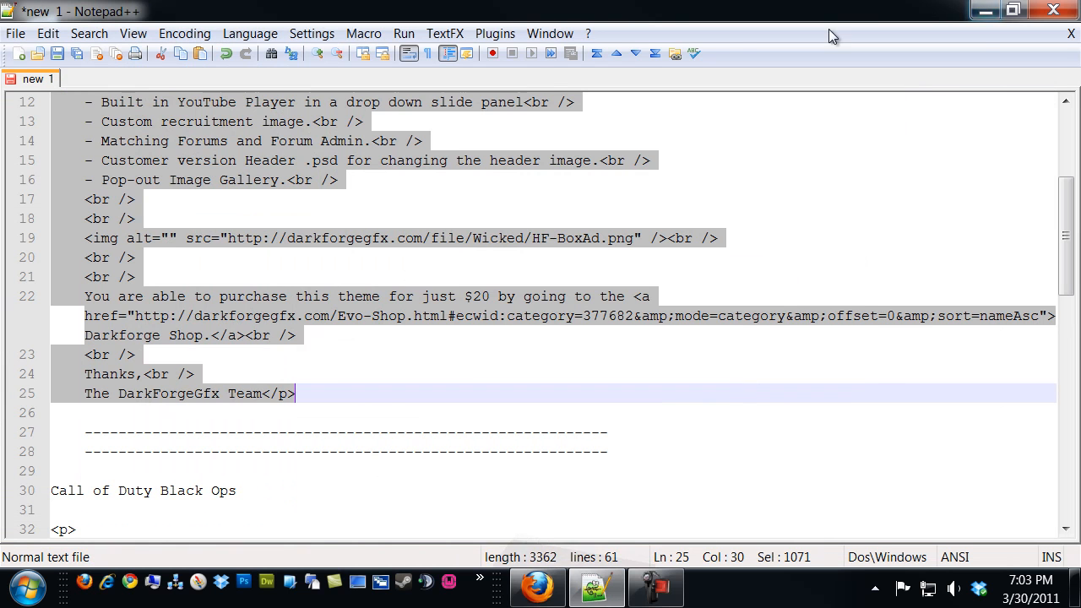
click(985, 10)
click(34, 44)
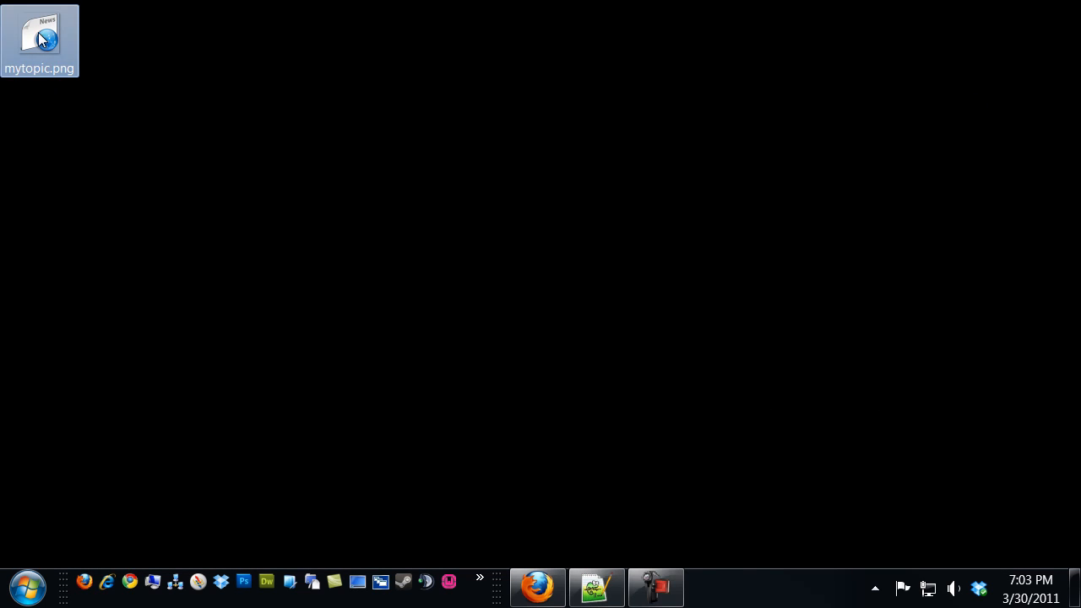
click(175, 581)
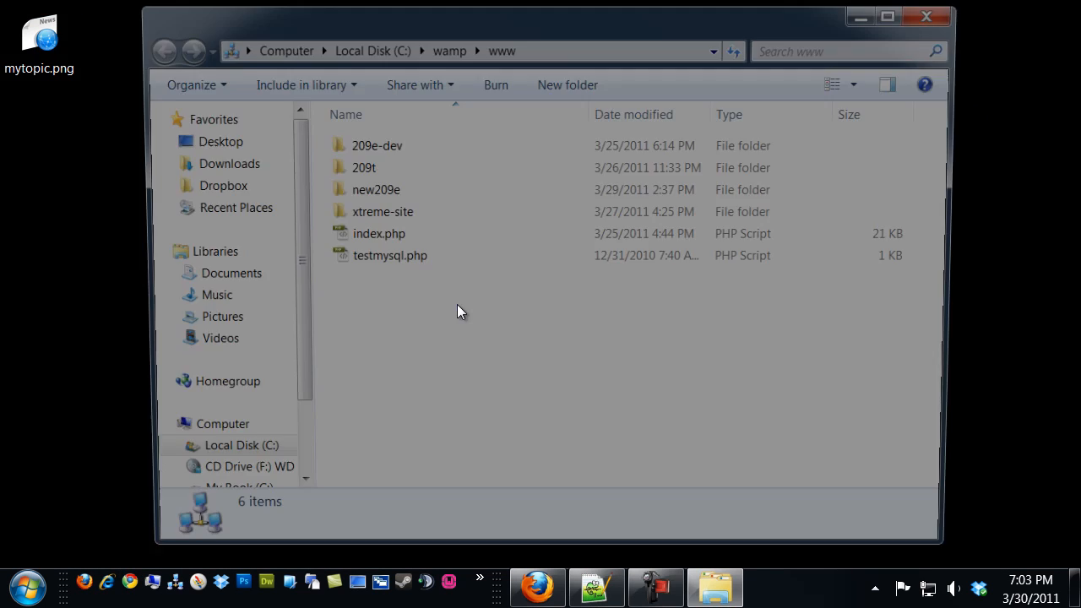
double_click(357, 197)
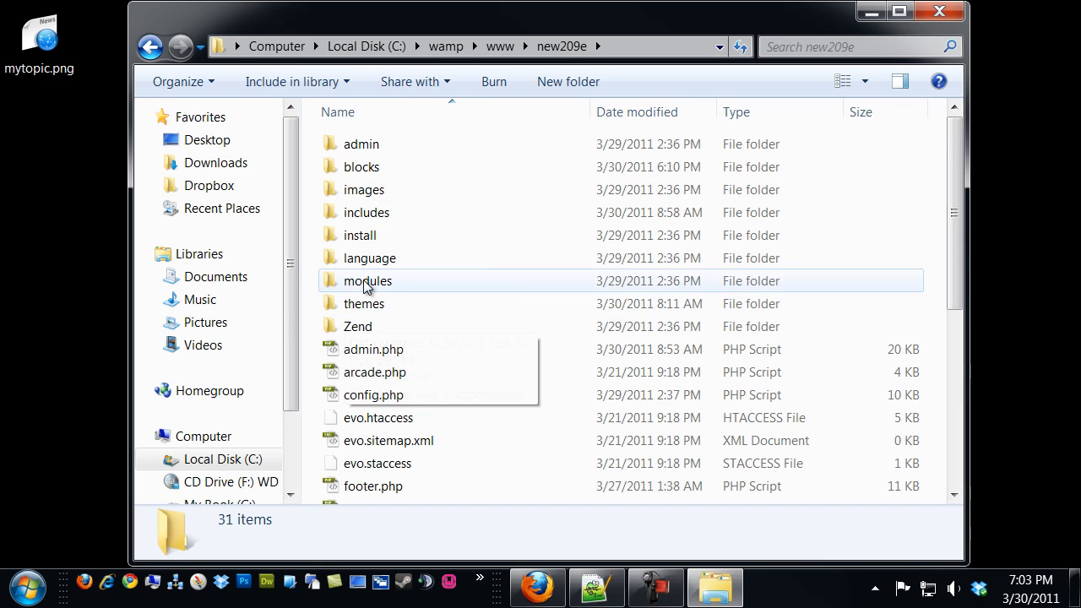
double_click(365, 191)
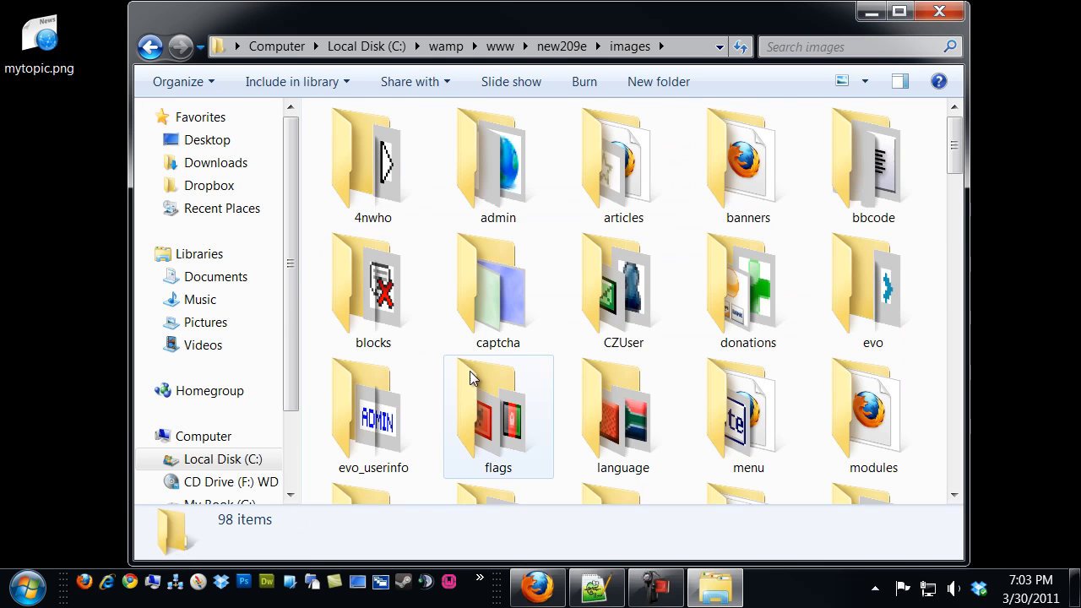
scroll(507, 363, down, 10)
double_click(498, 169)
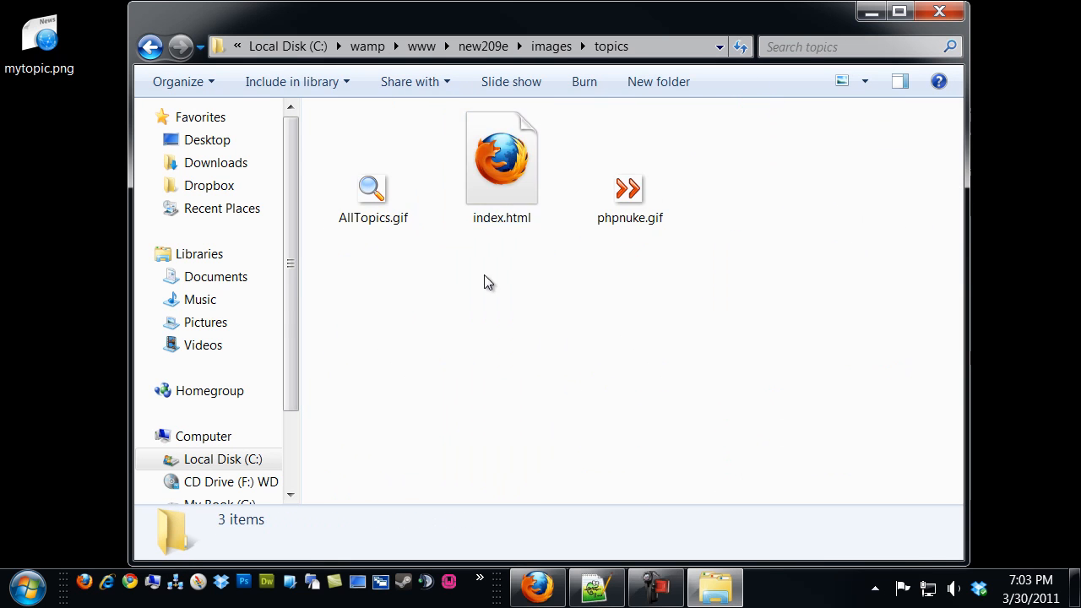
Move mytopic.png from the desktop into the topics folder and close the folder window
click(65, 60)
drag(65, 59, 501, 327)
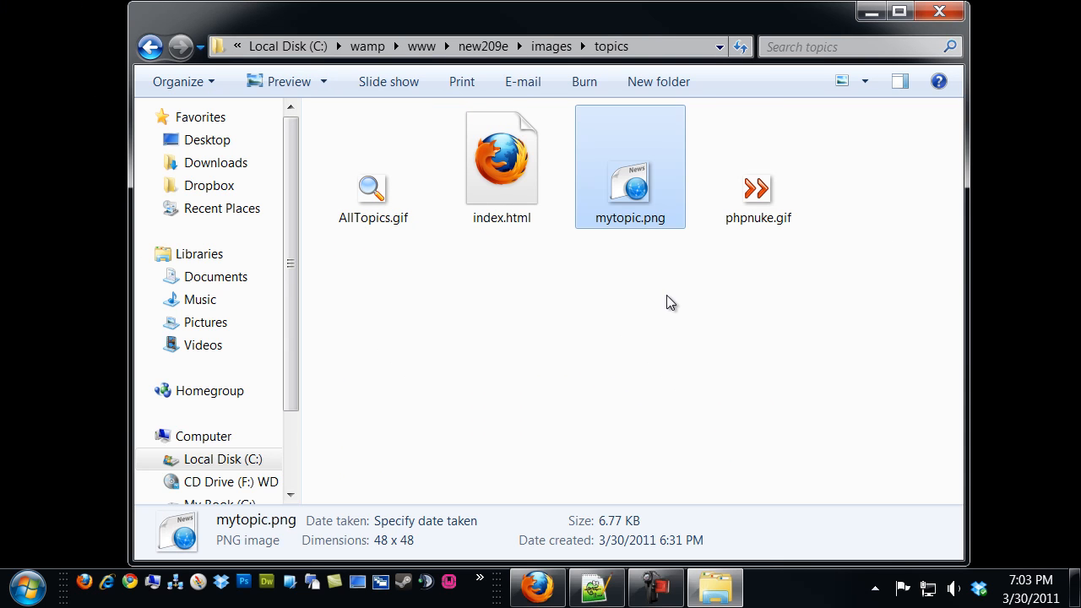
click(788, 287)
click(923, 19)
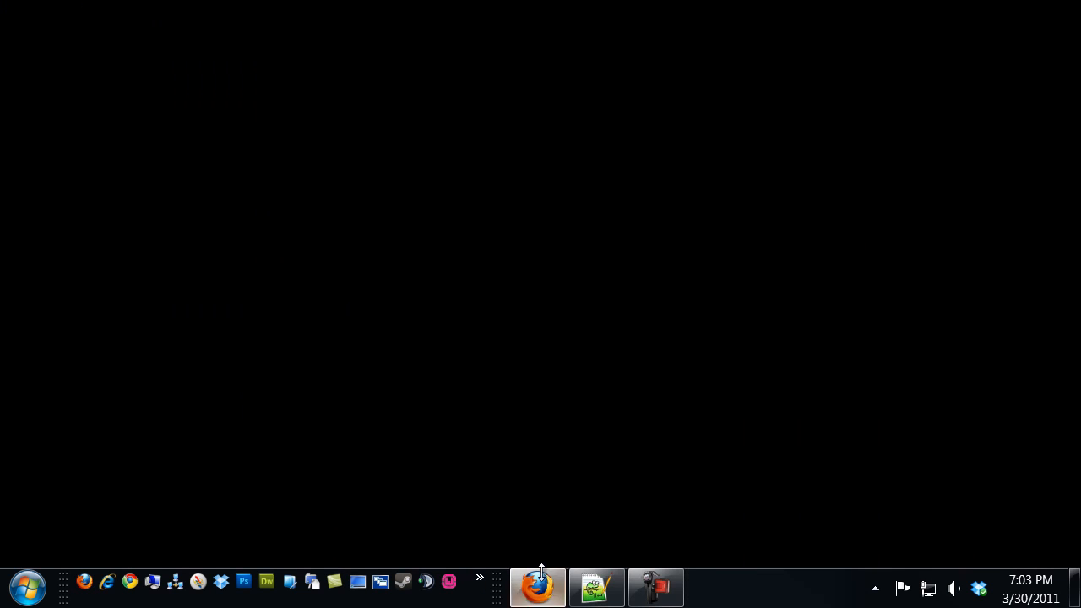
Switch back to Firefox, reload the Topics Manager and set both the new topic's name and text to DFG News
click(537, 587)
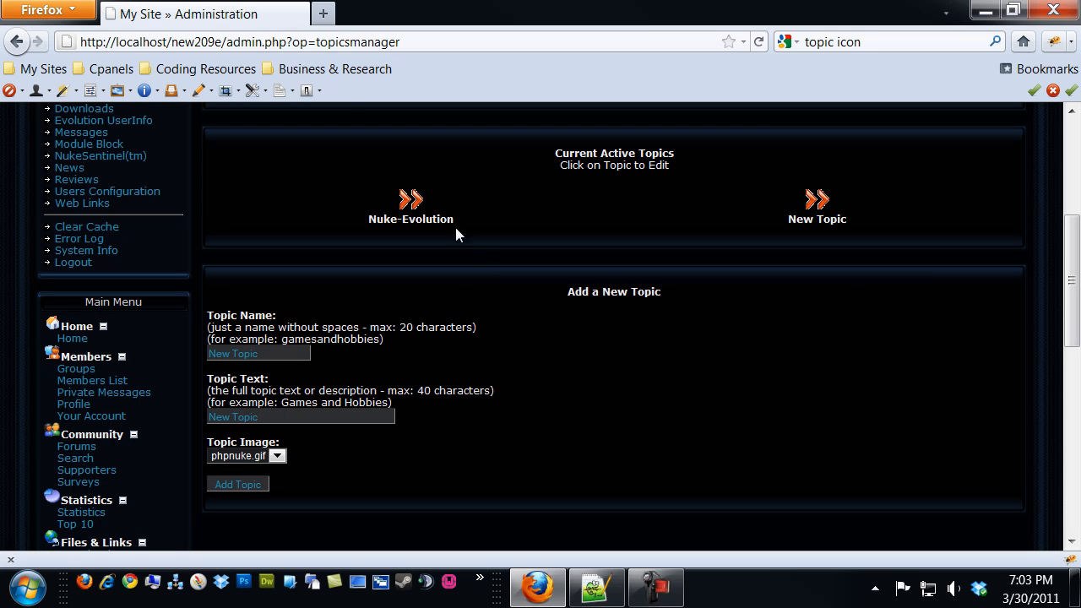
click(758, 41)
drag(271, 353, 178, 359)
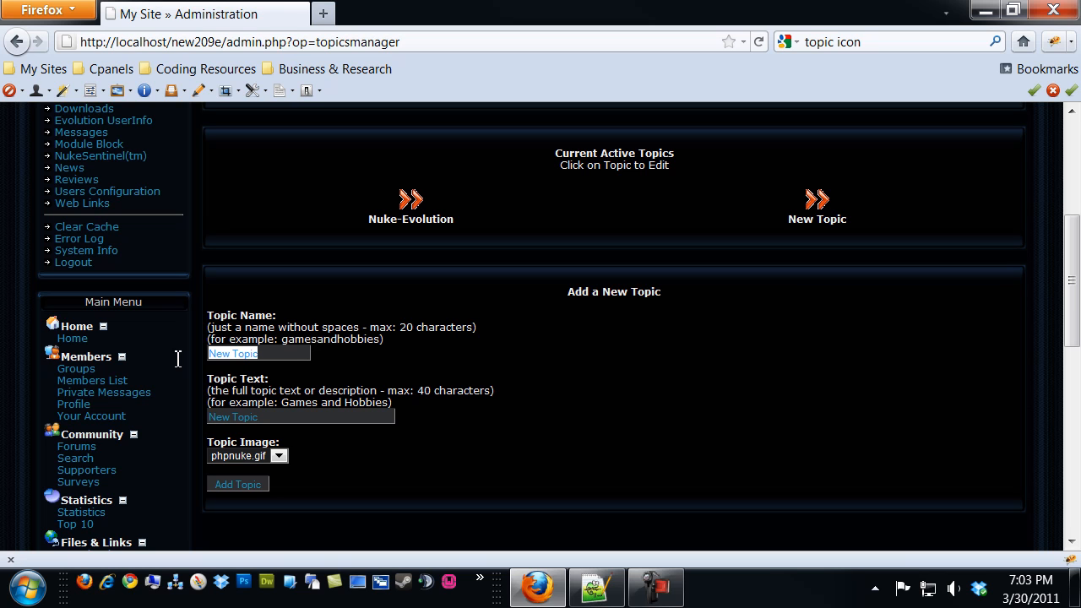
text(DFG News)
drag(269, 356, 157, 357)
key(ctrl+c)
drag(286, 415, 148, 424)
key(ctrl+v)
Set the new topic's image to mytopic.png, add the topic and check it among the current active topics
click(279, 457)
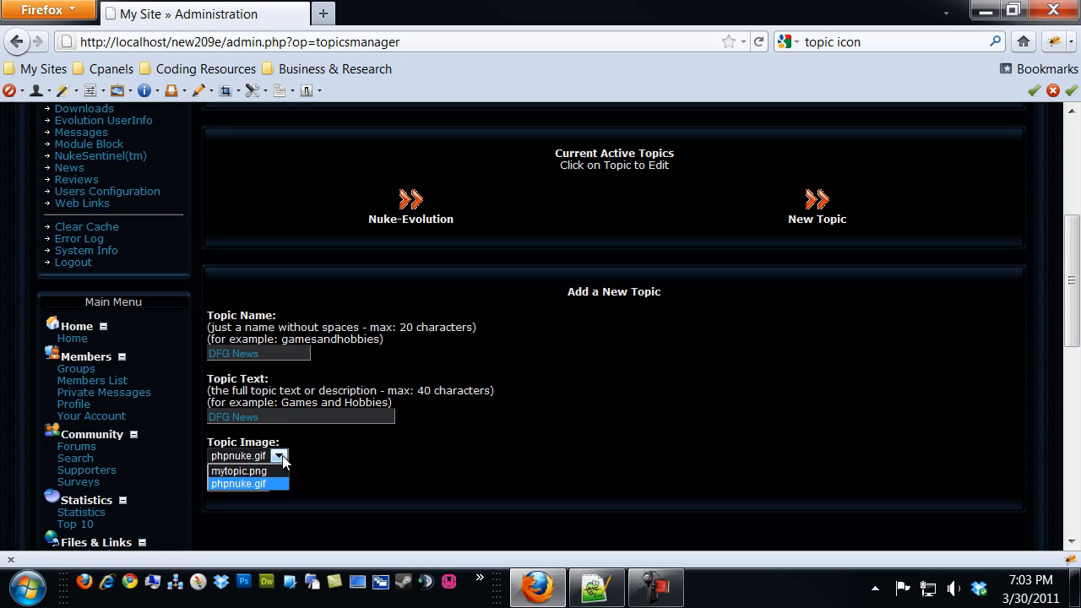
click(243, 471)
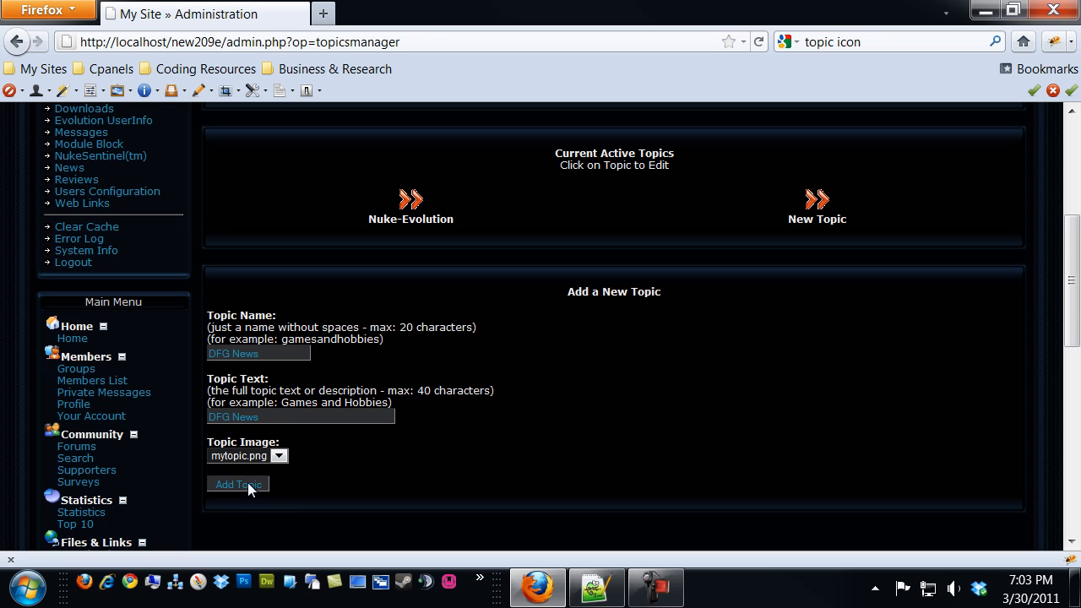
click(243, 486)
scroll(506, 329, up, 5)
scroll(454, 324, up, 2)
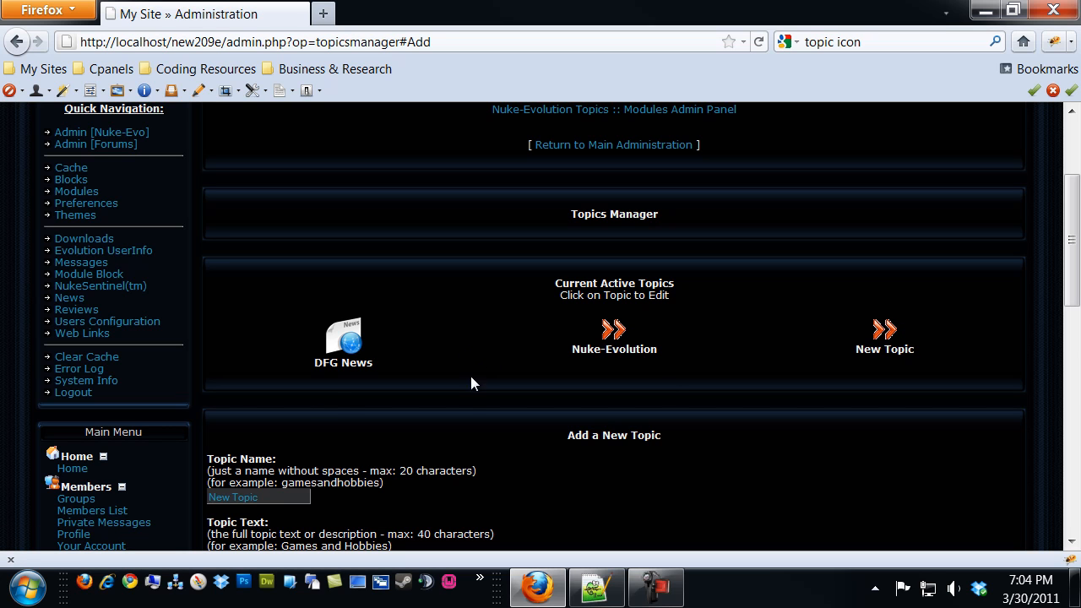
scroll(472, 376, down, 3)
scroll(467, 384, up, 2)
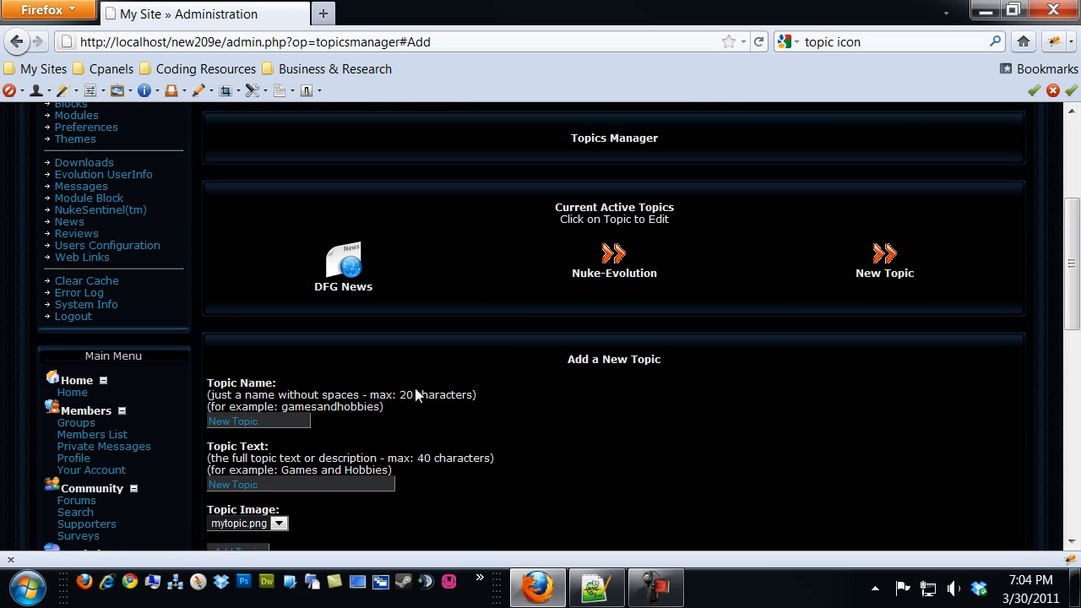
scroll(507, 329, up, 3)
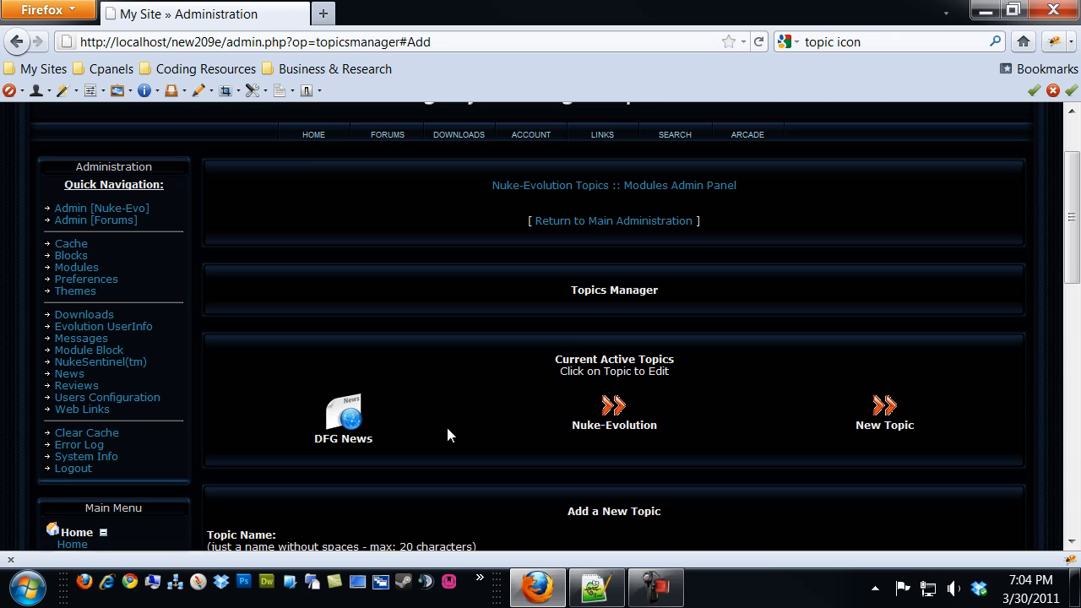
Open the DFG News topic for editing and review its name, text, image and related link settings
click(345, 413)
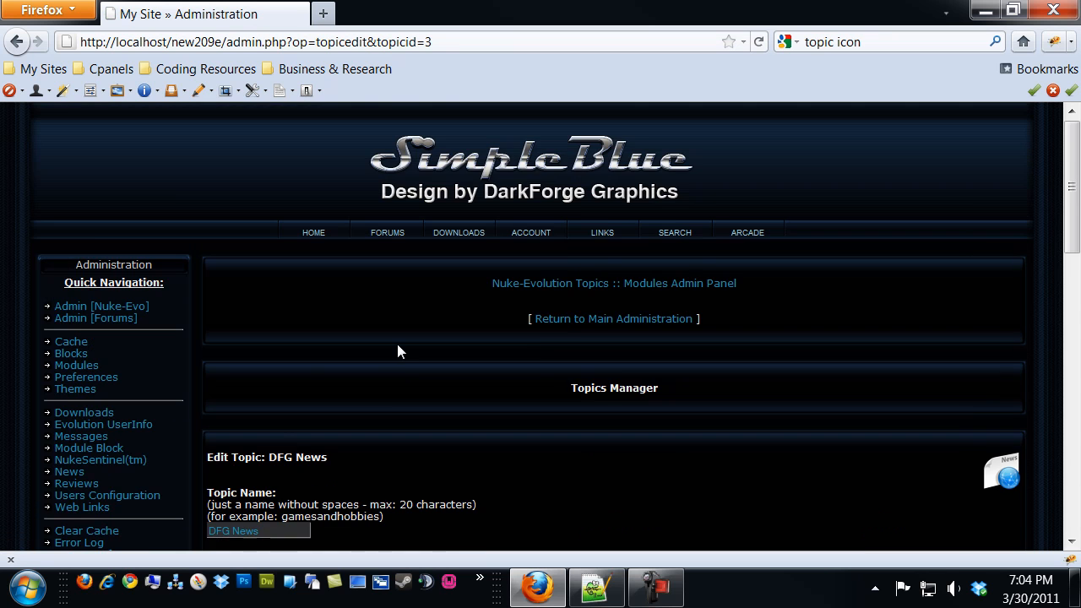
scroll(399, 337, down, 6)
scroll(456, 278, up, 3)
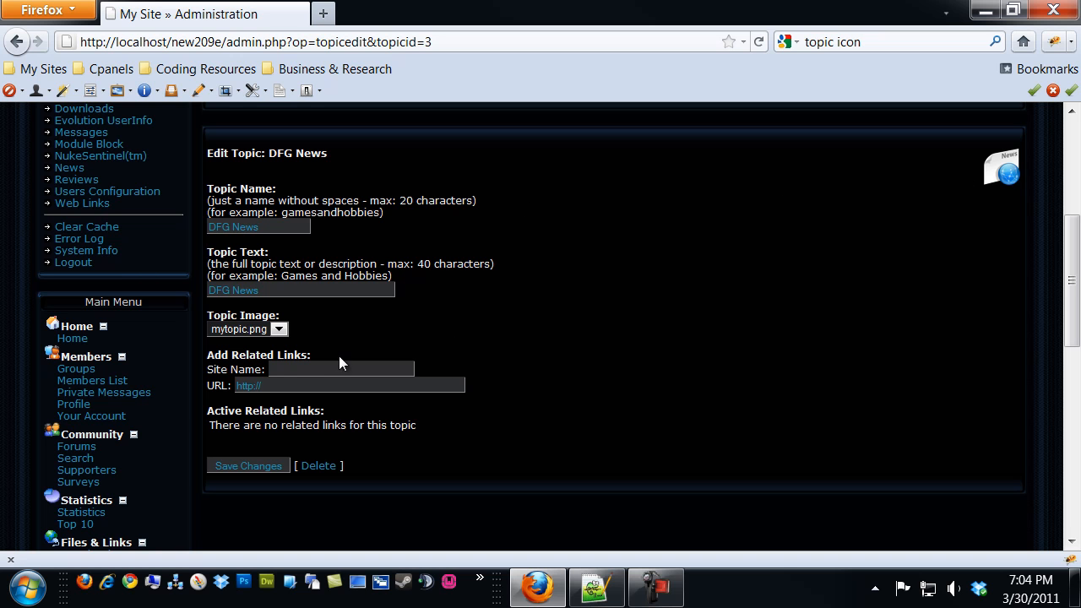
scroll(511, 285, up, 3)
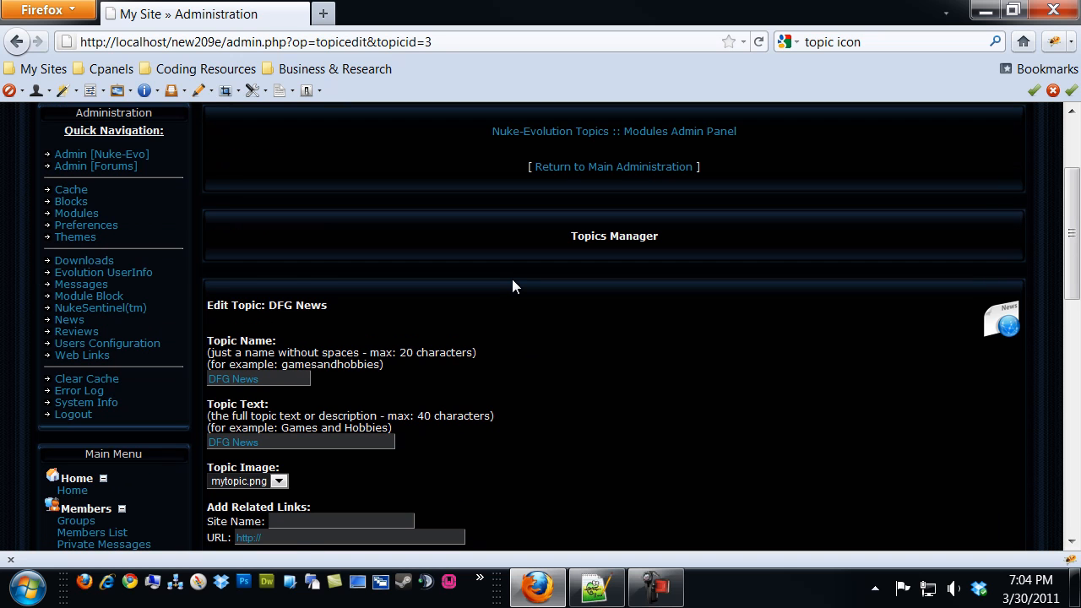
scroll(511, 286, down, 5)
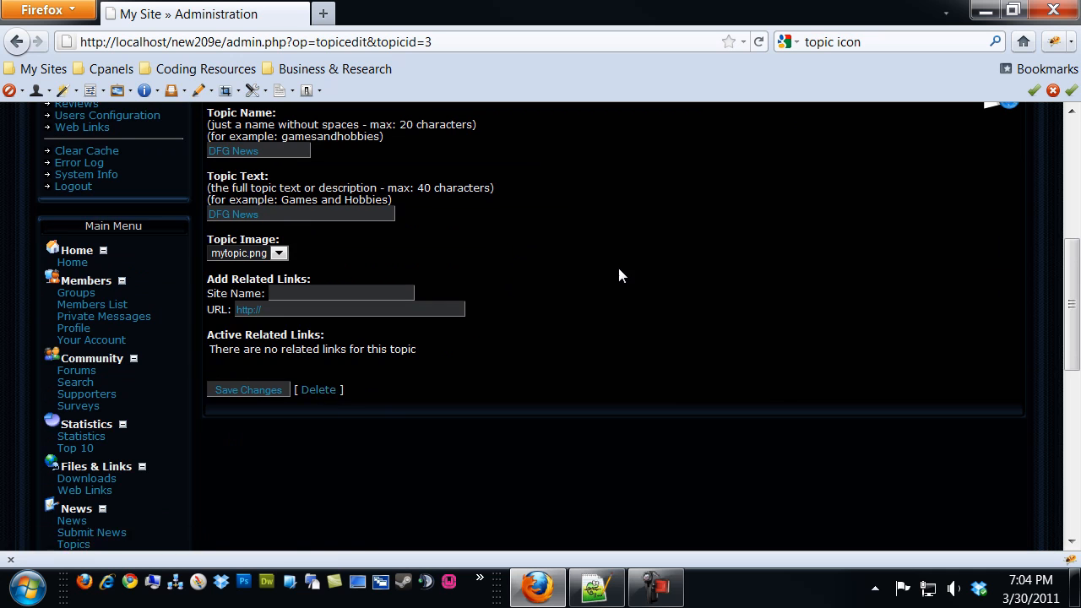
scroll(615, 265, up, 3)
Return to the main administration and open the News Configuration module
click(596, 245)
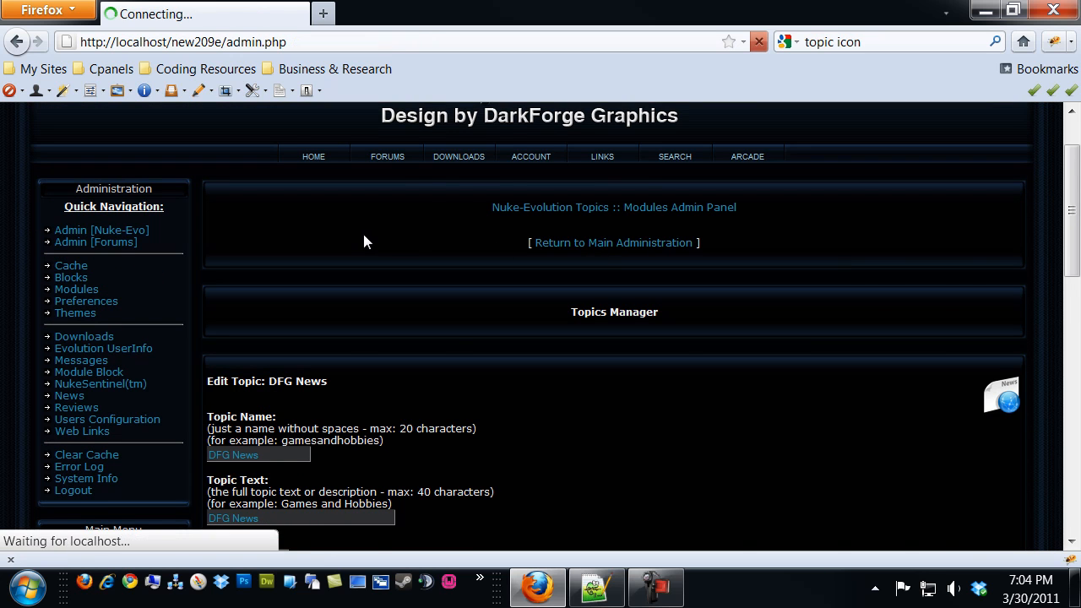
scroll(415, 285, down, 8)
scroll(415, 285, down, 3)
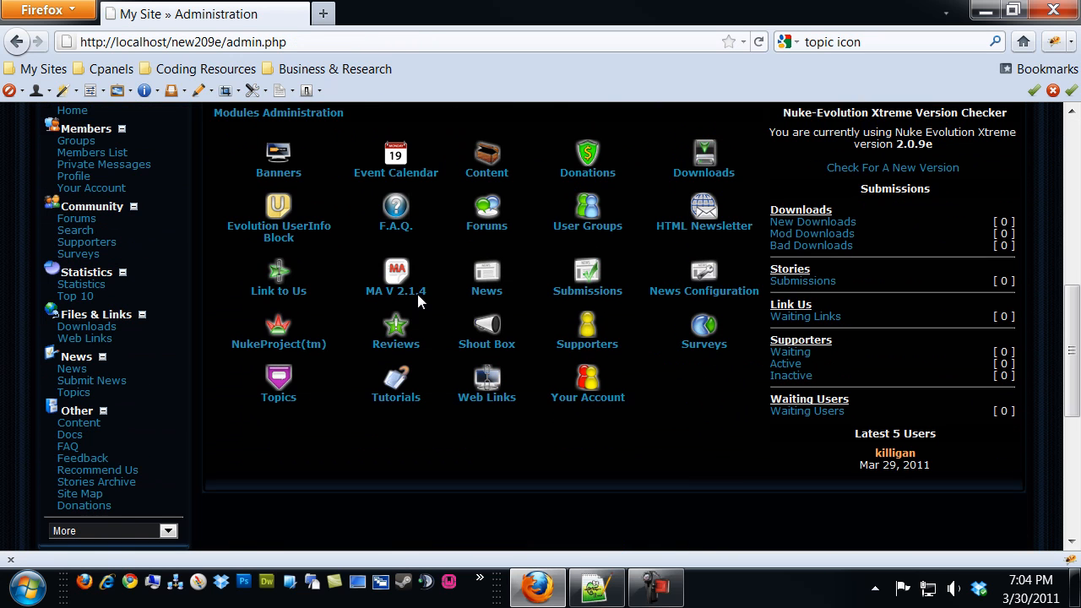
click(705, 285)
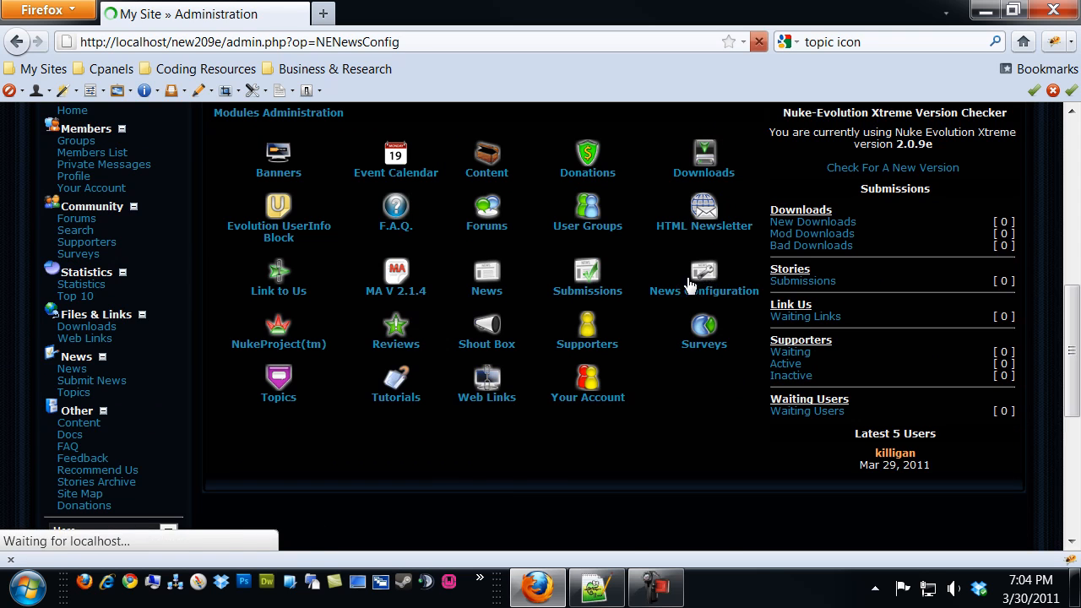
Review the Display Column choices in the news configuration and keep Read More Link set to Page
scroll(446, 284, down, 4)
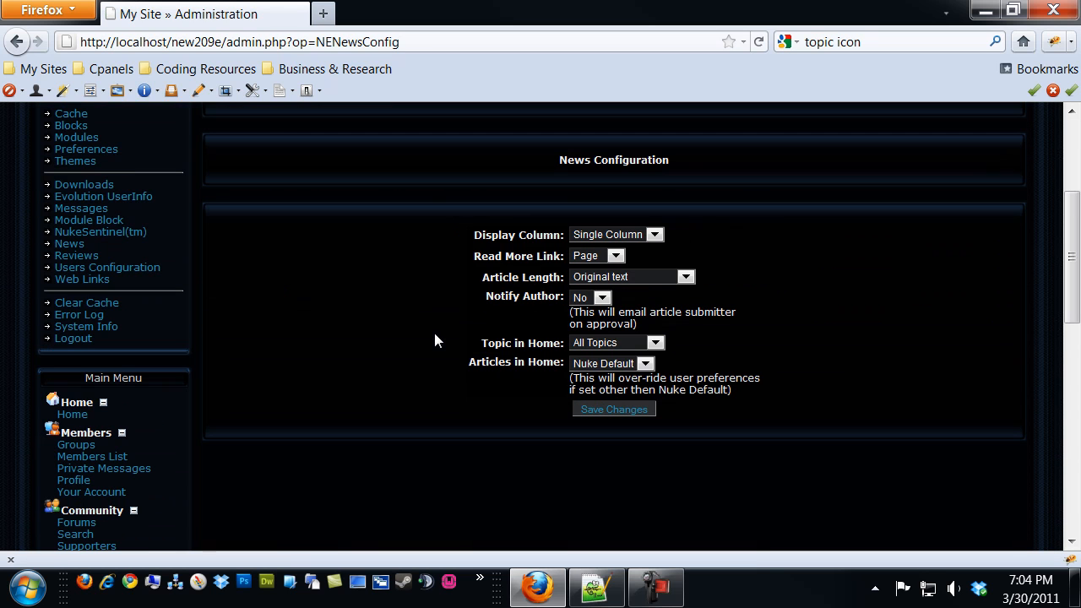
click(656, 235)
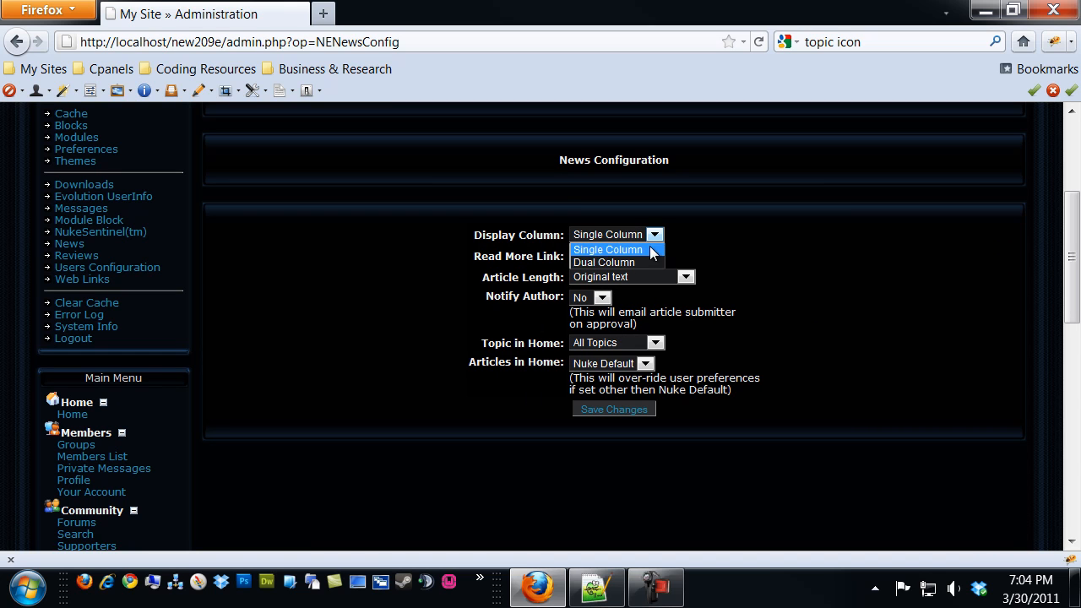
click(656, 239)
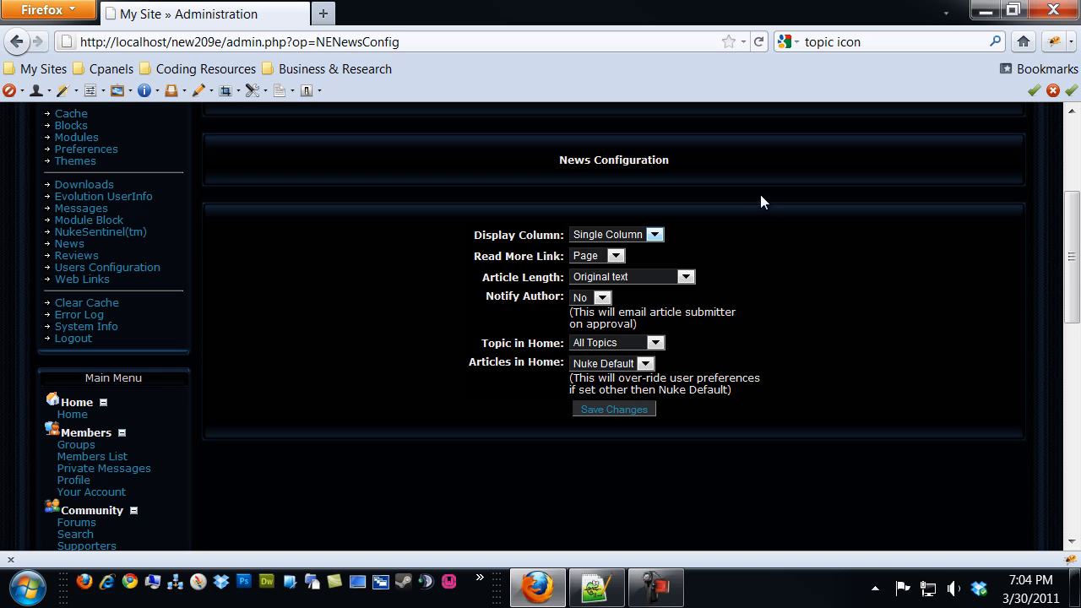
click(617, 258)
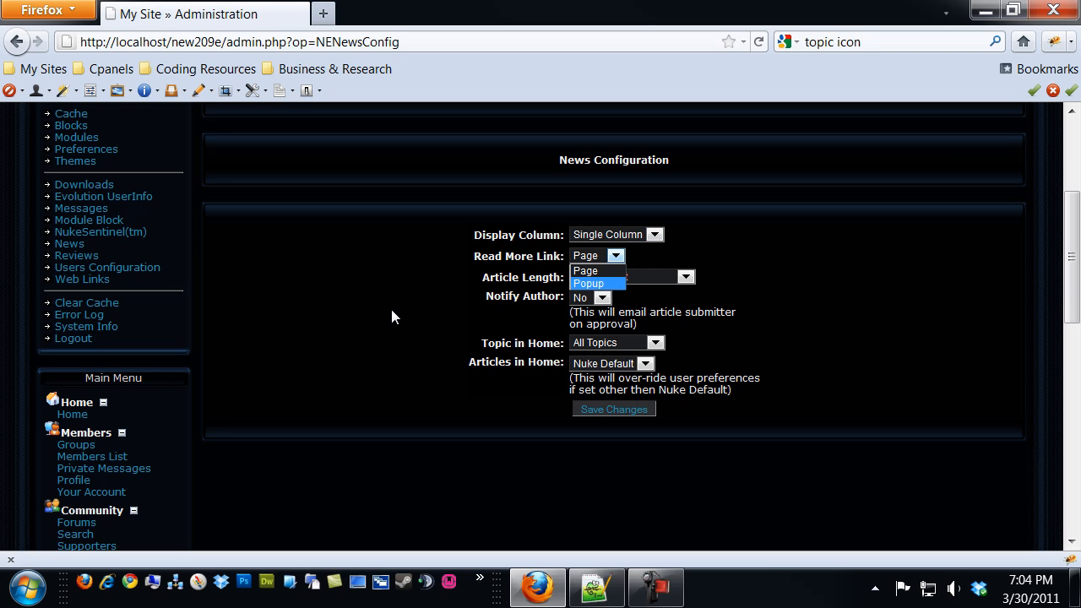
click(591, 270)
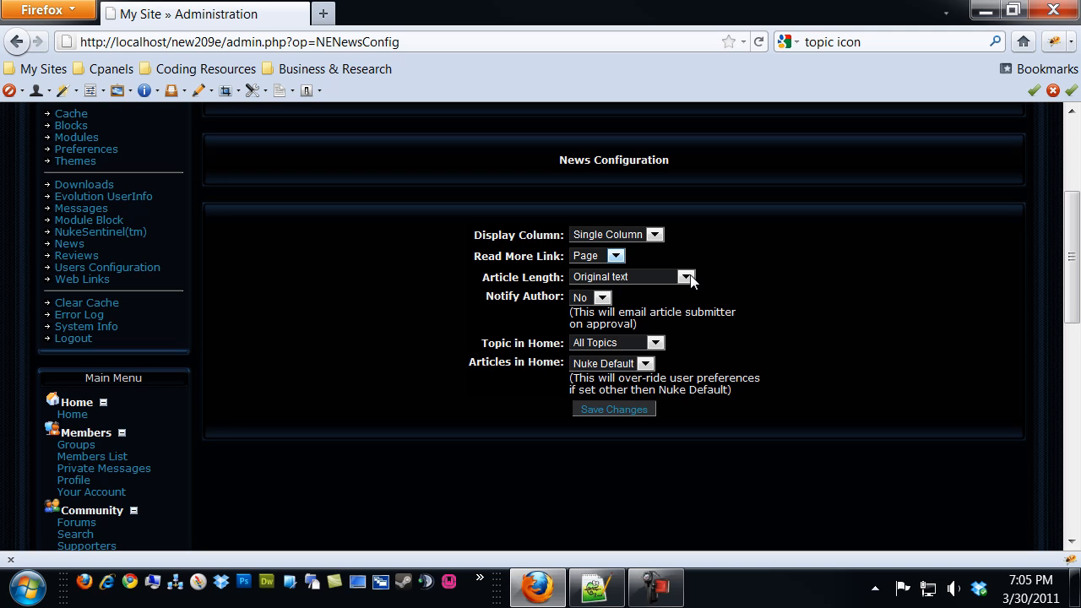
Set Article Length to Truncate to 255 chars and look at the Notify Author choices
click(685, 277)
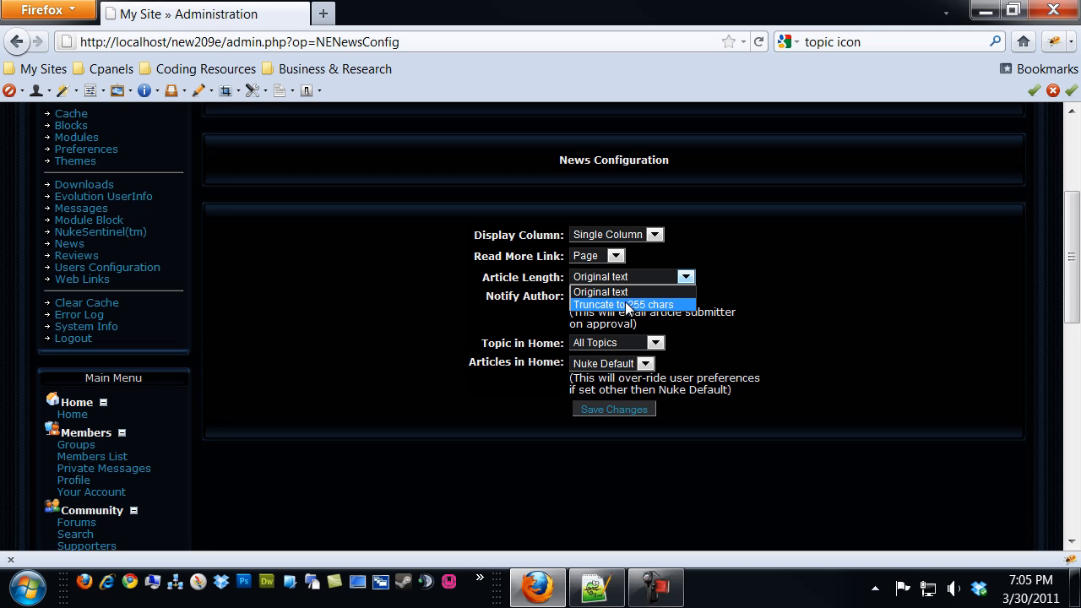
click(625, 305)
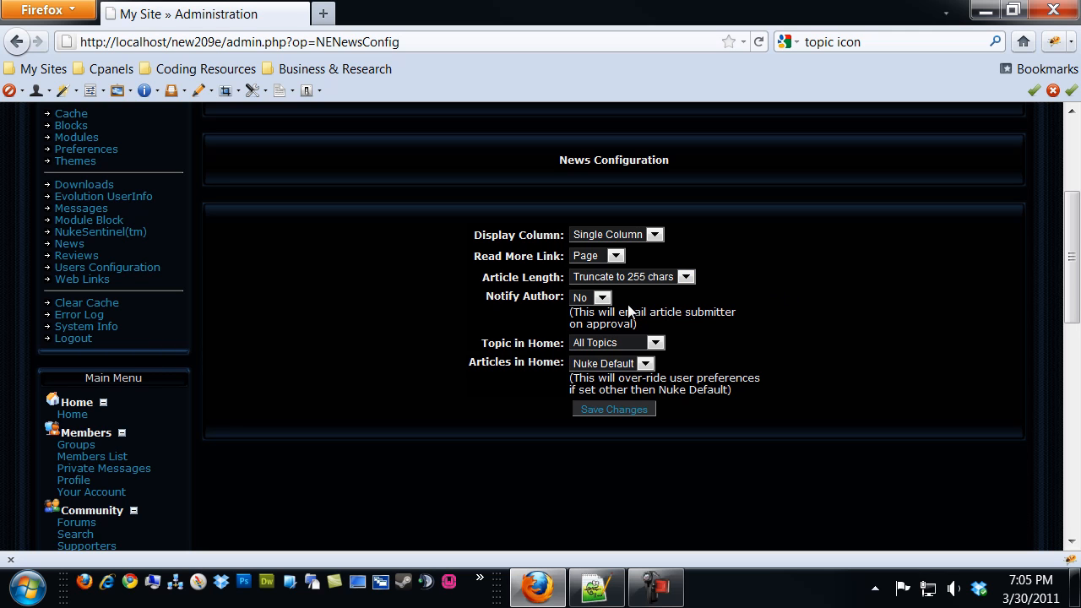
click(603, 298)
click(783, 289)
Look through the Topic in Home choices and set it to DFG News
click(655, 343)
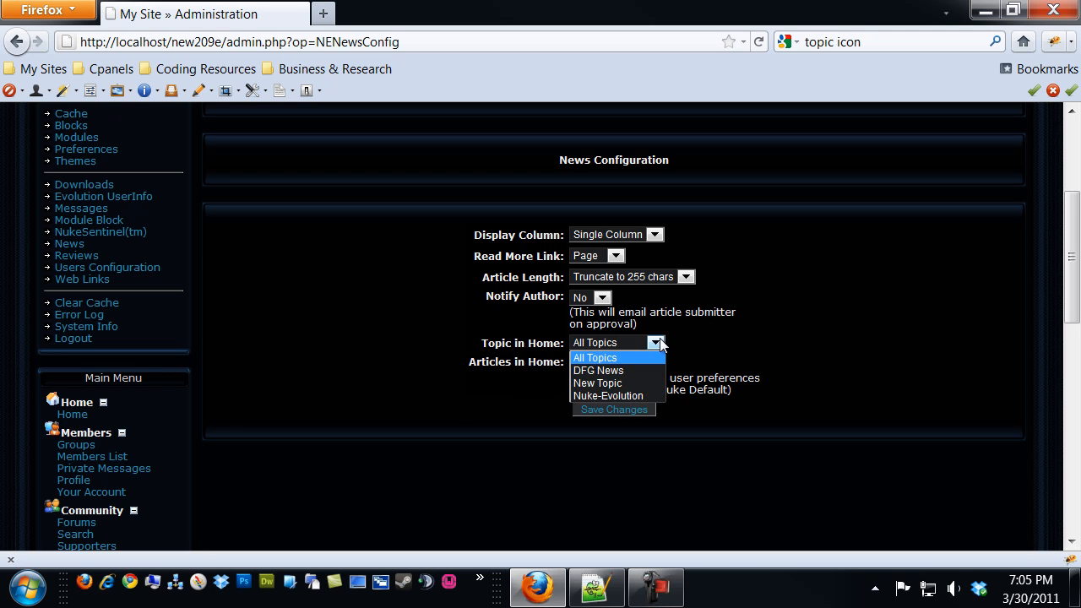
click(620, 359)
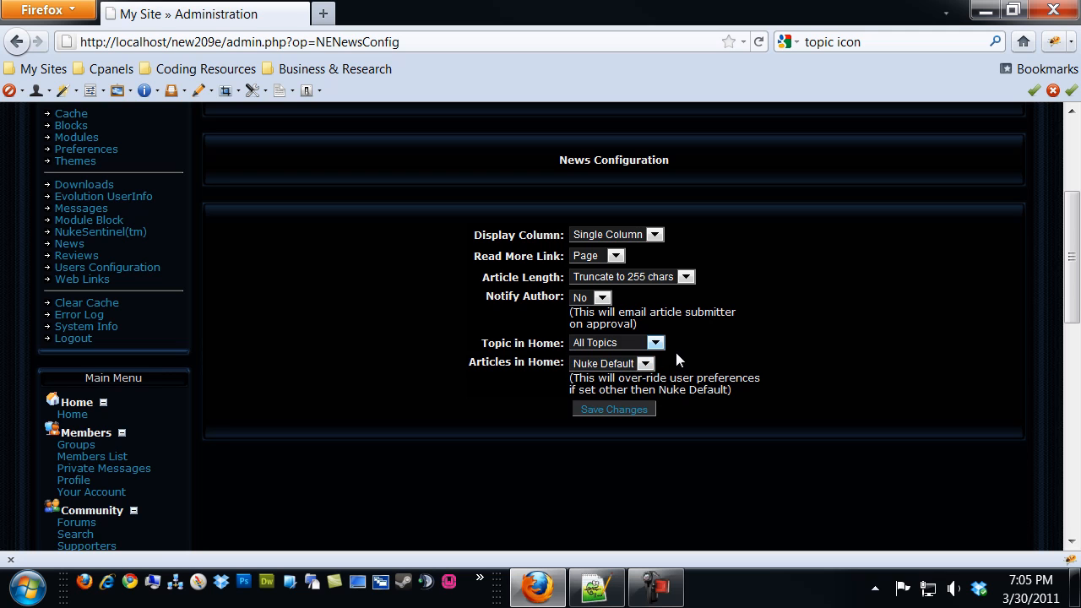
click(656, 343)
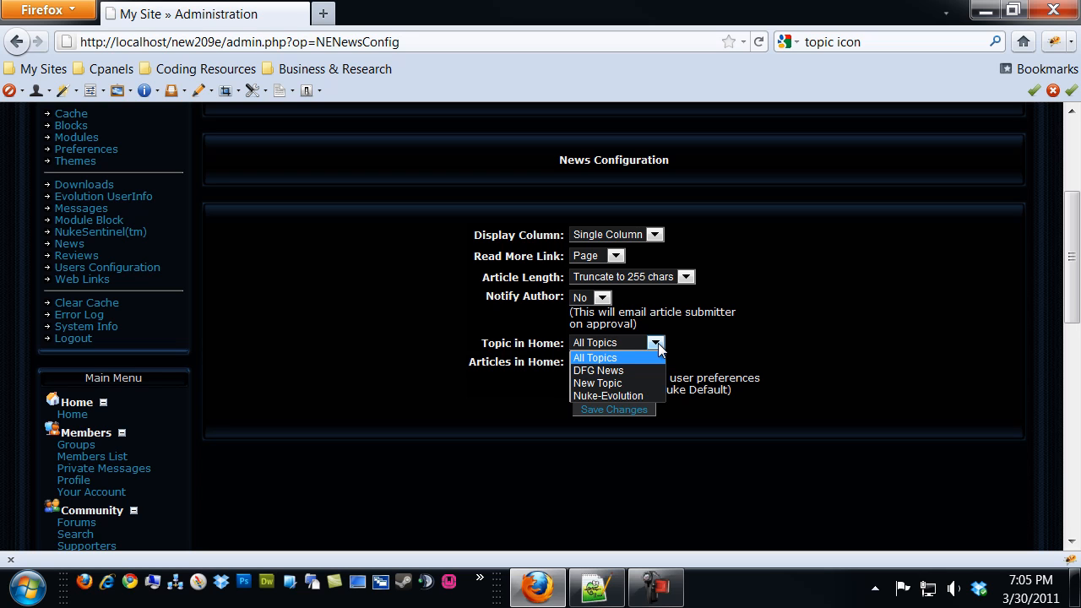
click(604, 376)
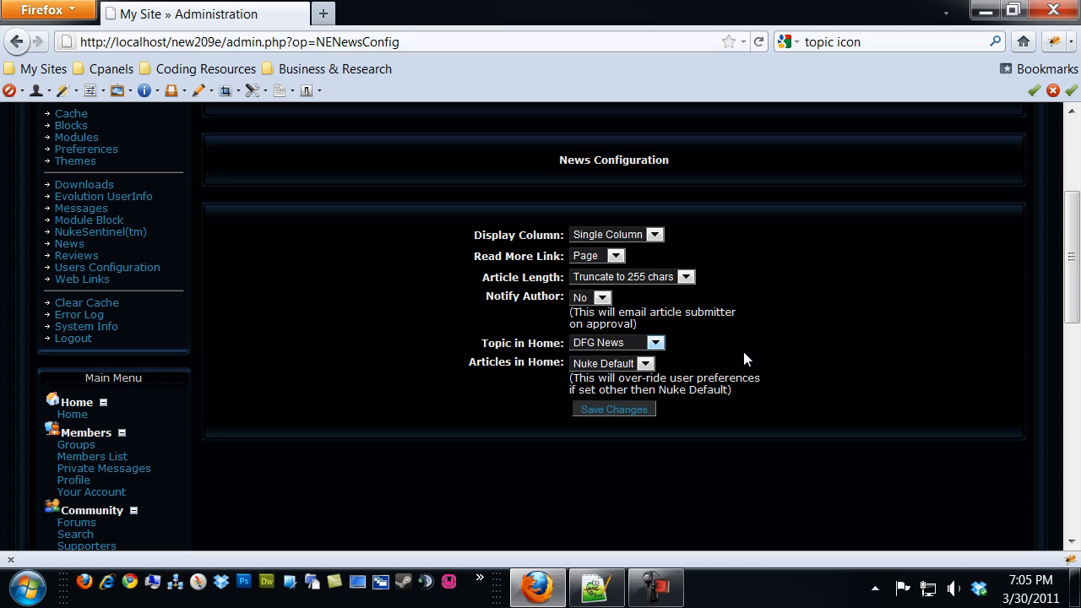
Look at the Articles in Home choices, keep Nuke Default and save the news configuration
click(645, 364)
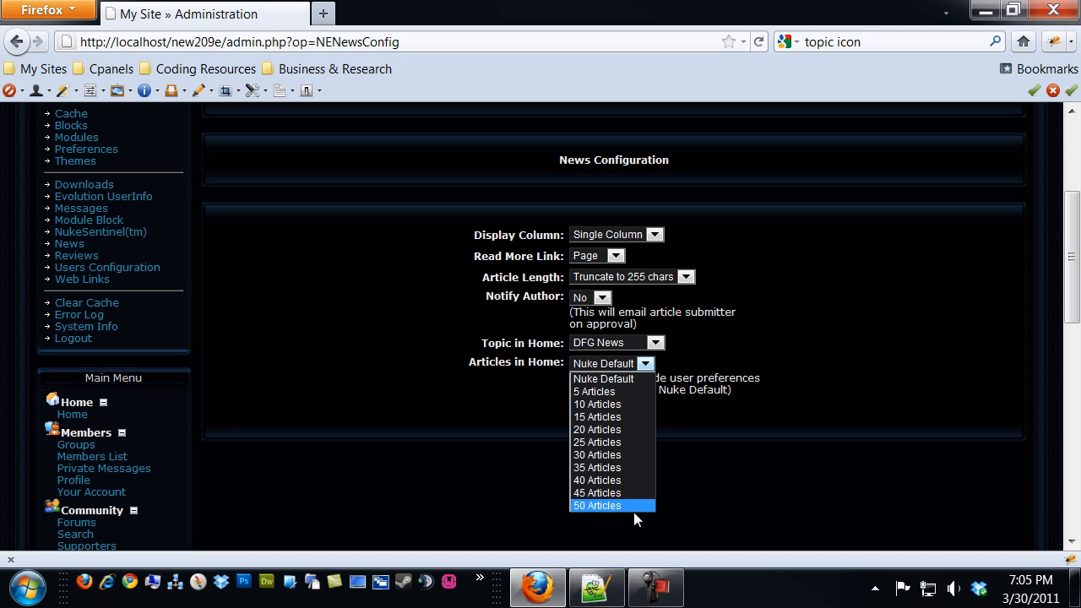
click(763, 344)
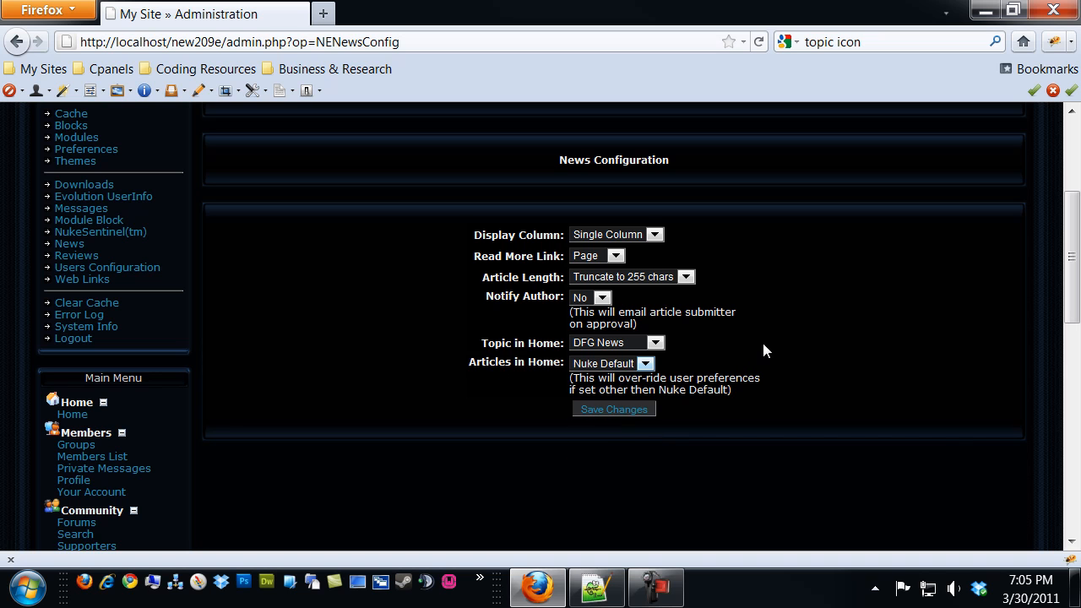
click(609, 410)
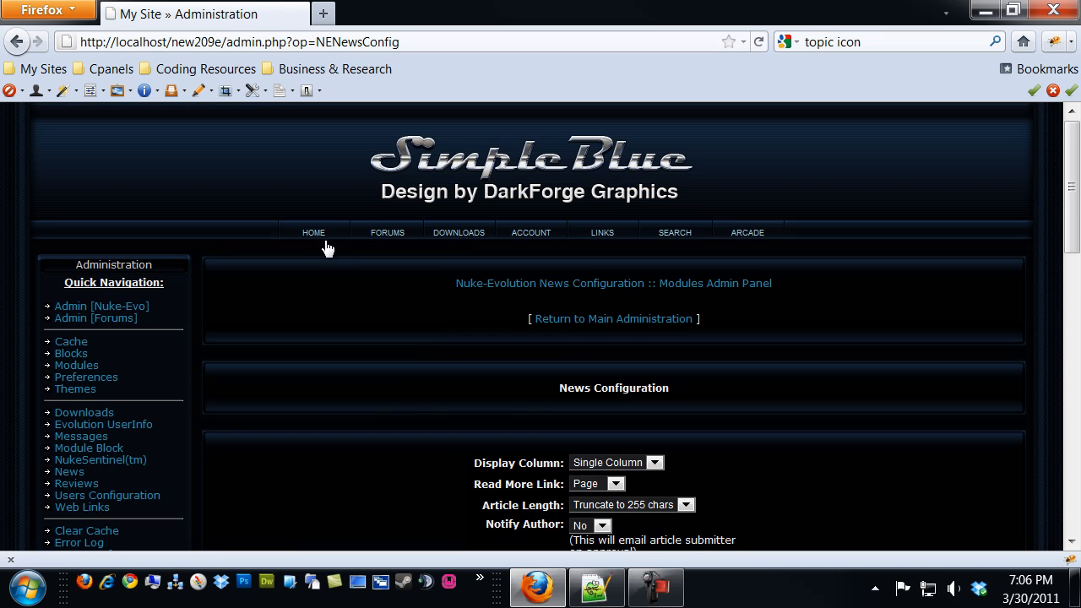
Go to the site's home page and examine the shortened text of the HomeFront Theme article
click(313, 233)
scroll(374, 342, down, 10)
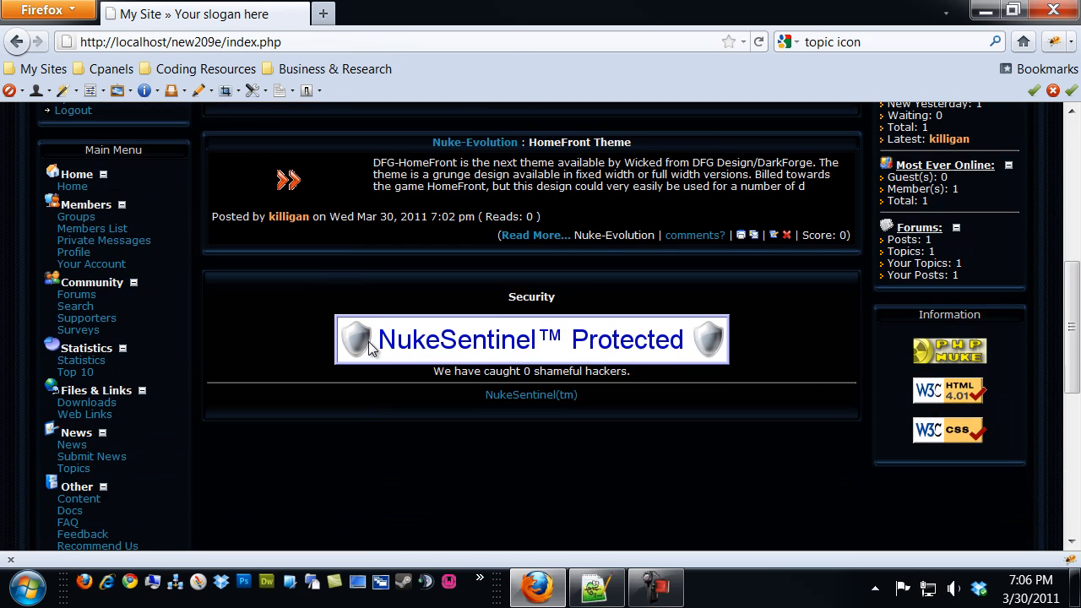
scroll(363, 346, down, 5)
scroll(361, 347, up, 9)
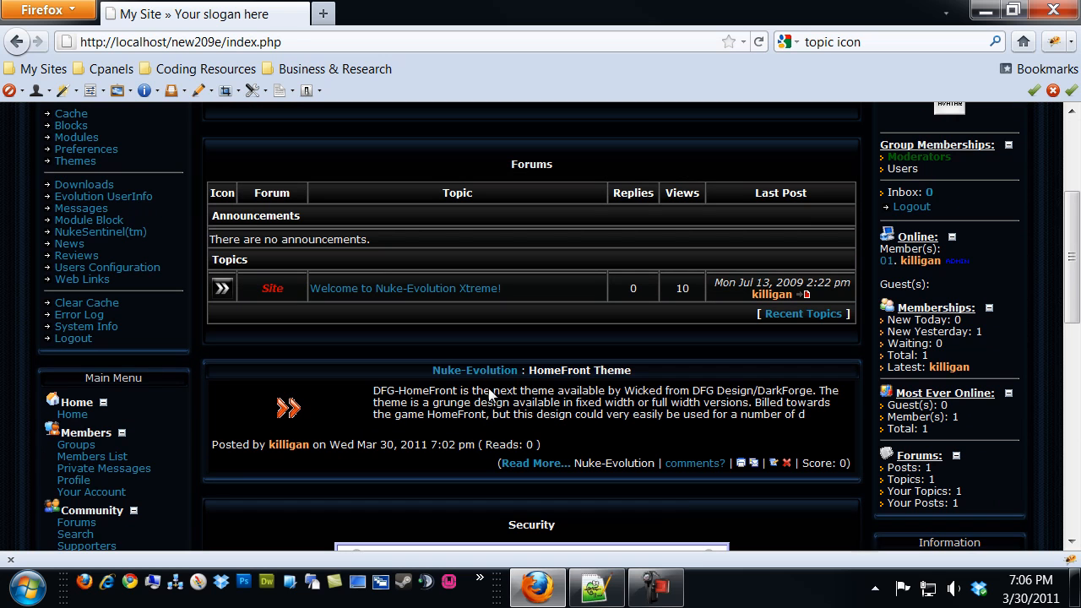
drag(822, 414, 366, 390)
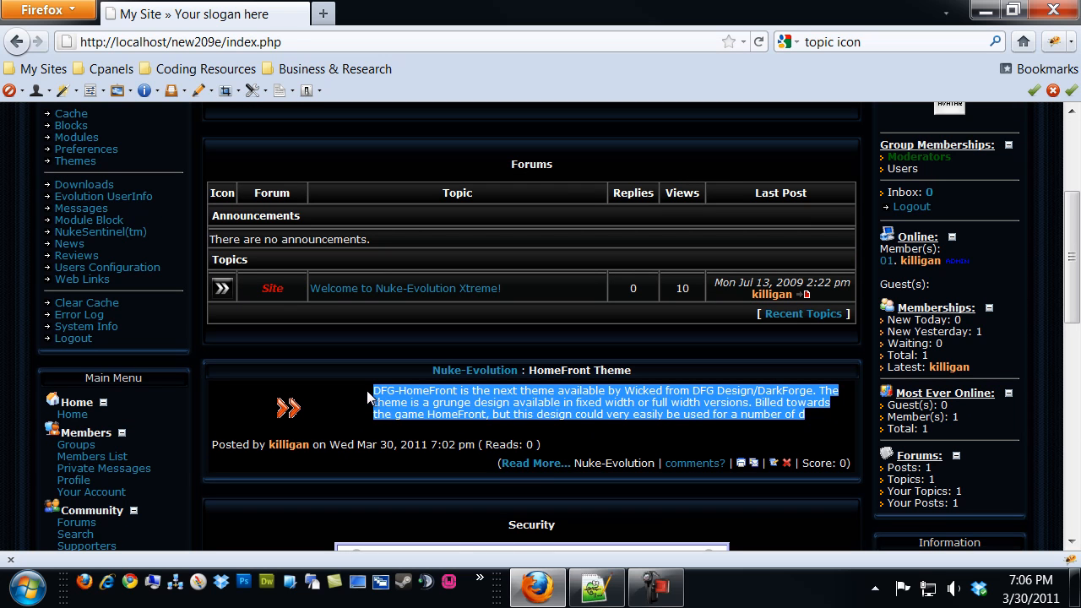
Open the full HomeFront Theme article from its Read More link and look through its content
click(532, 466)
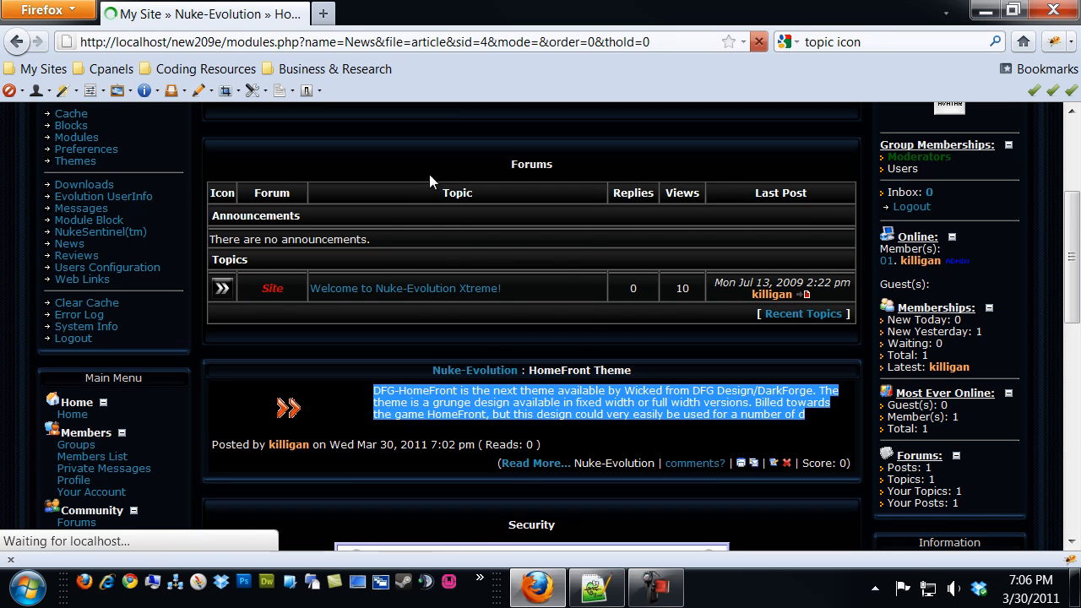
scroll(416, 305, down, 3)
scroll(416, 312, down, 4)
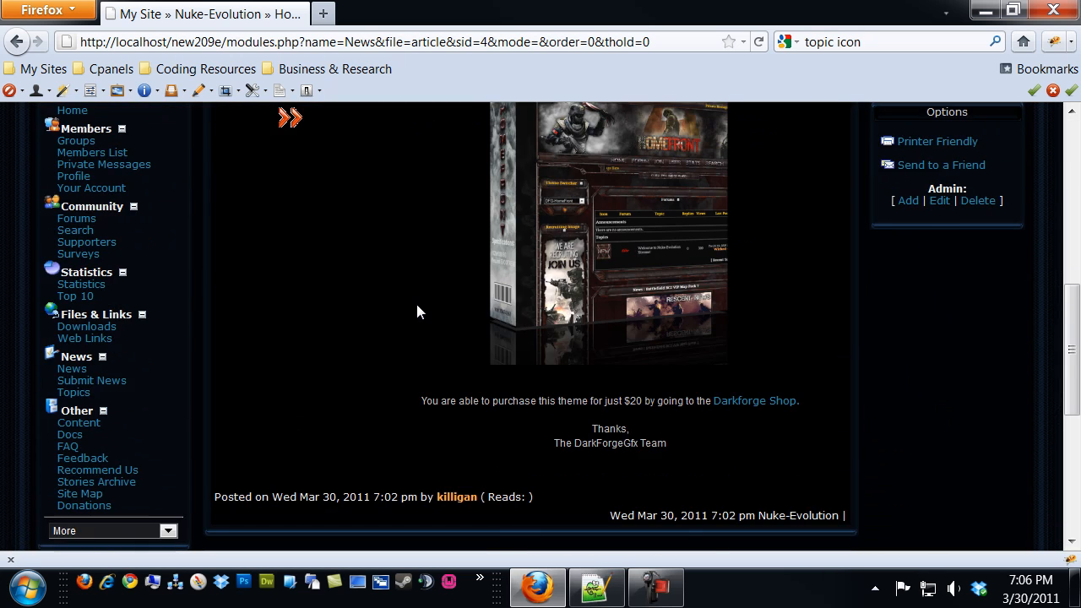
scroll(417, 311, up, 8)
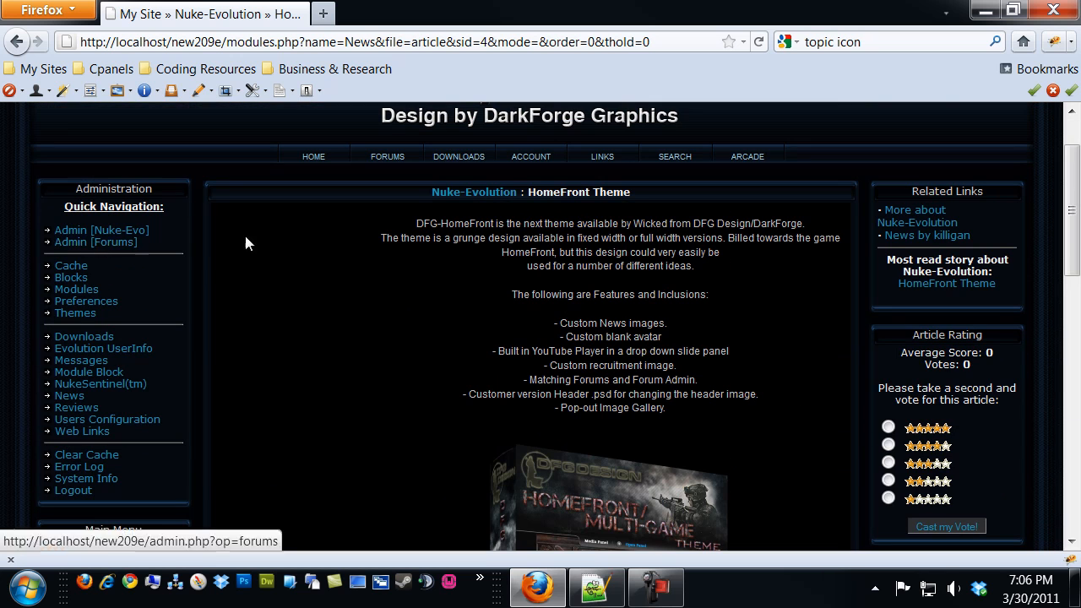
Return to the Nuke-Evo administration and open the News Configuration module
click(79, 232)
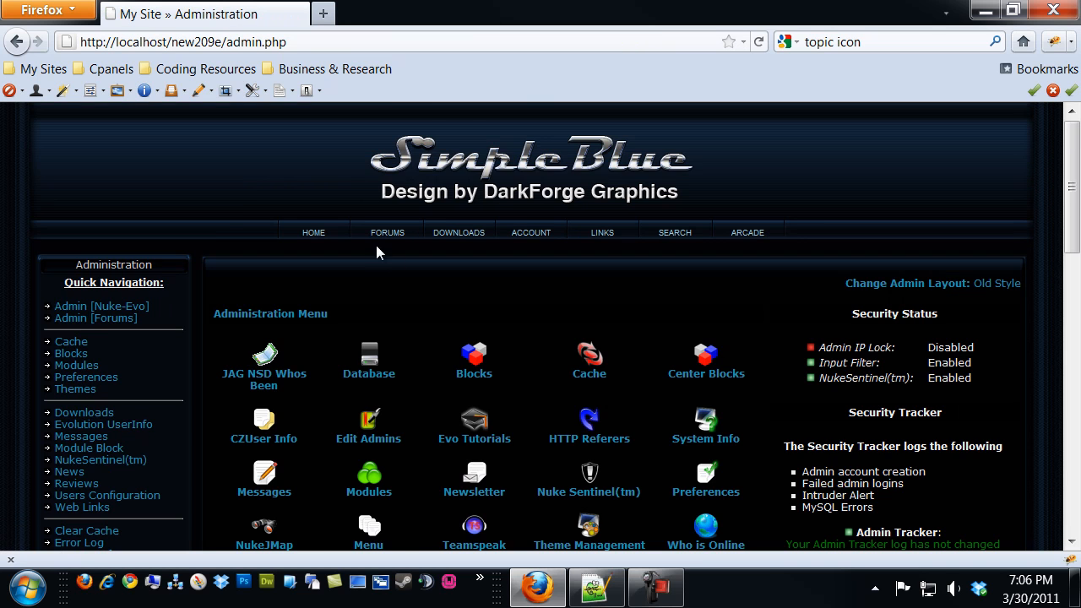
scroll(377, 245, down, 5)
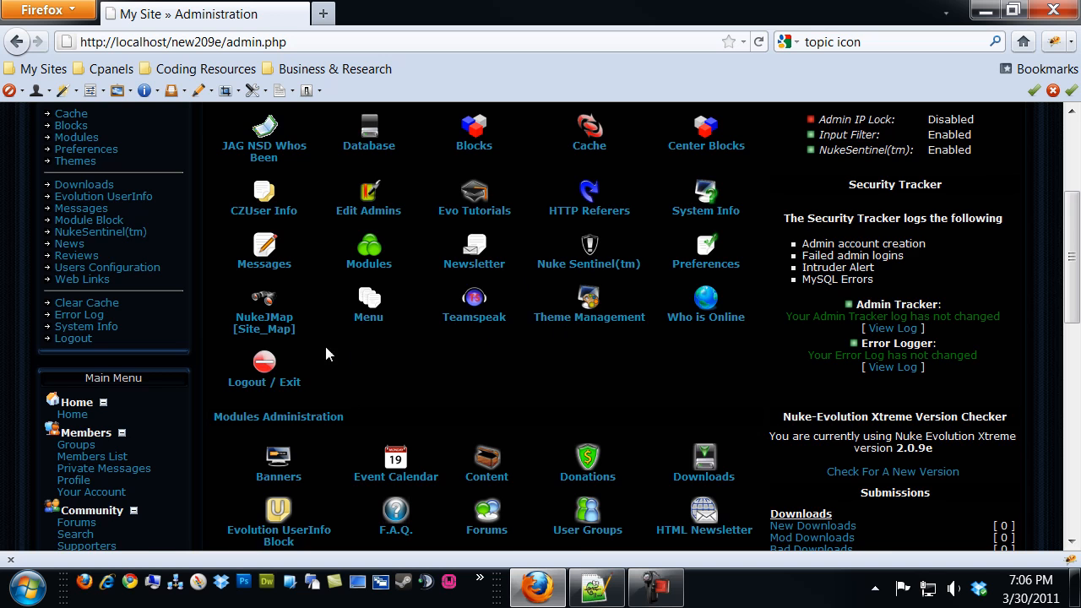
scroll(379, 363, down, 5)
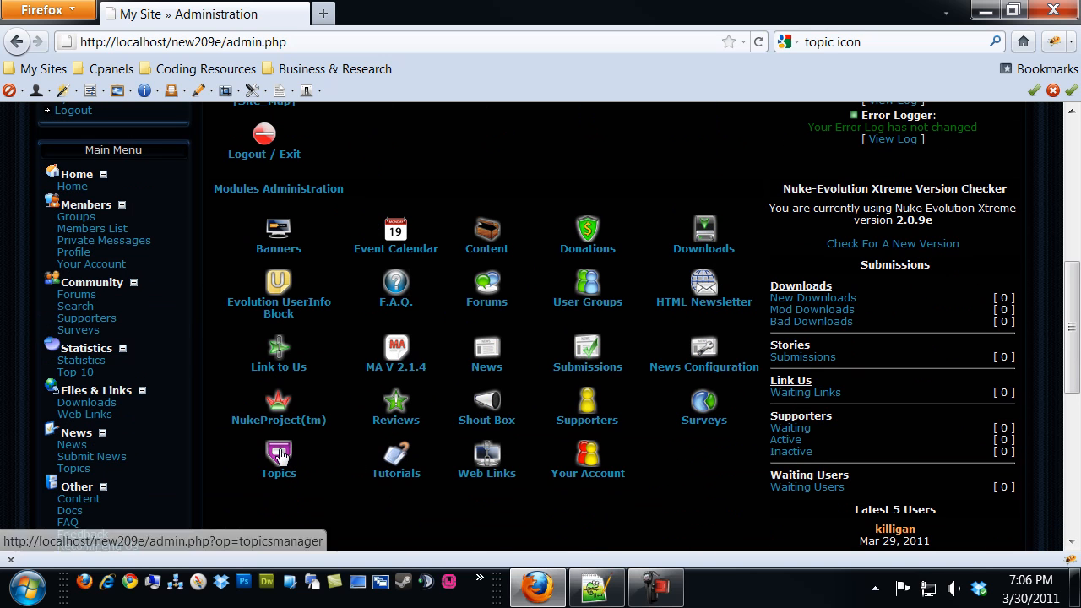
click(706, 349)
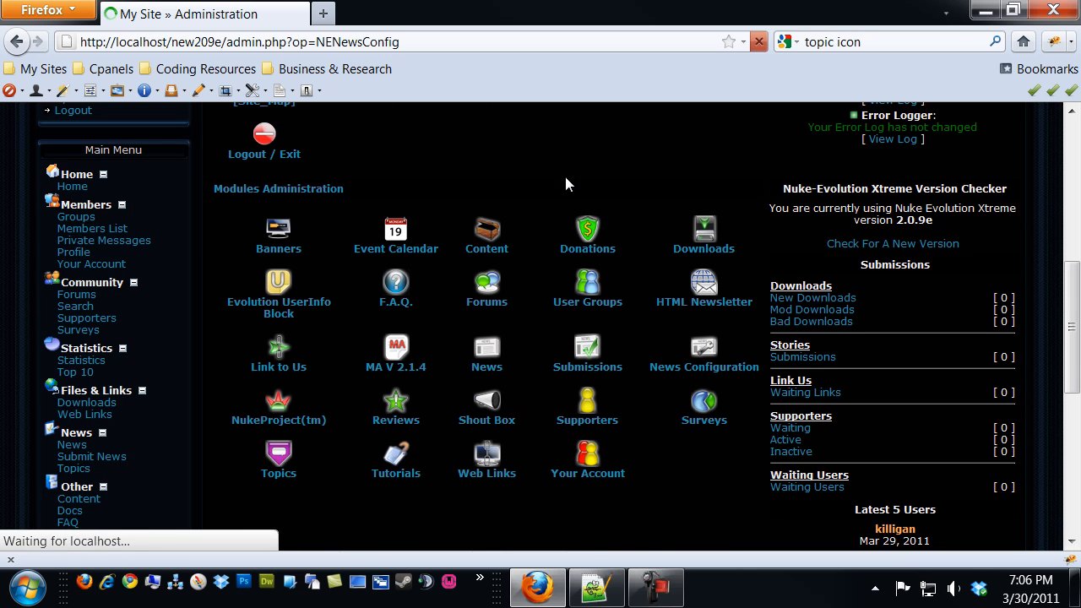
scroll(565, 191, down, 6)
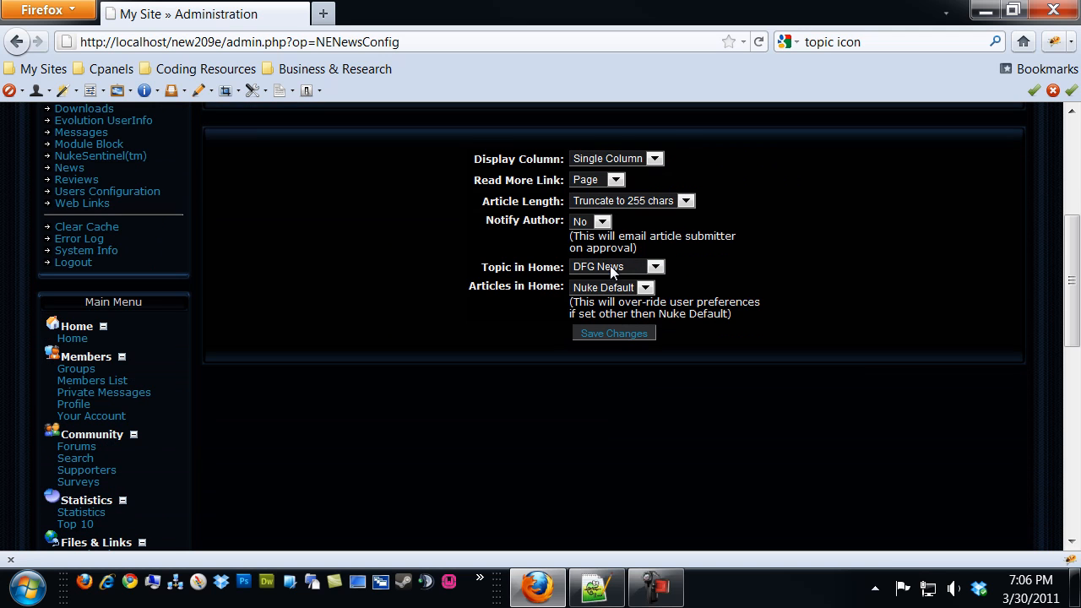
Set Topic in Home to All Topics and save the news configuration
click(657, 267)
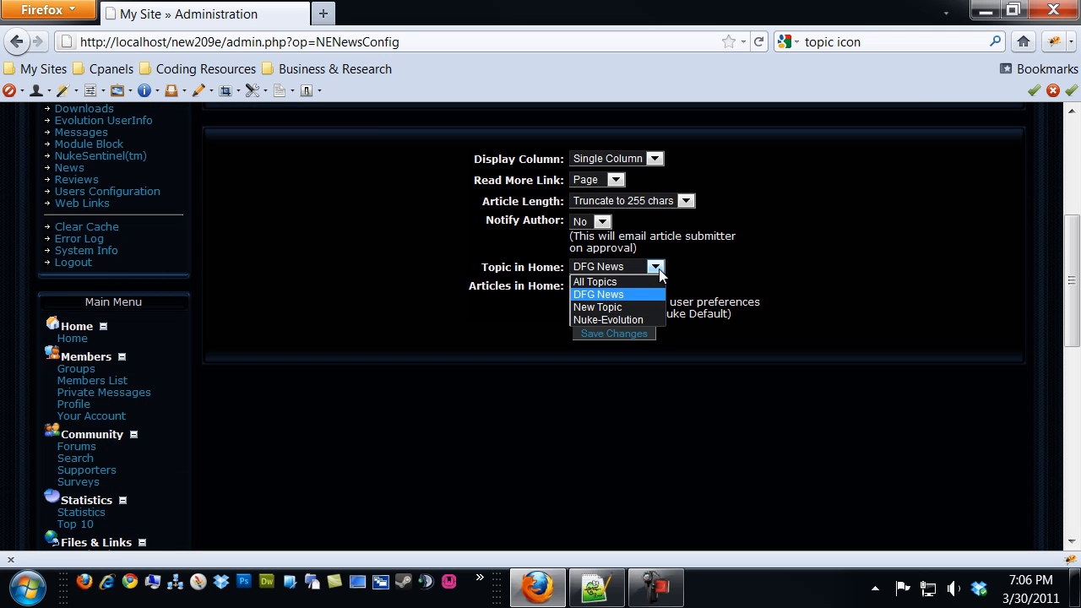
click(658, 268)
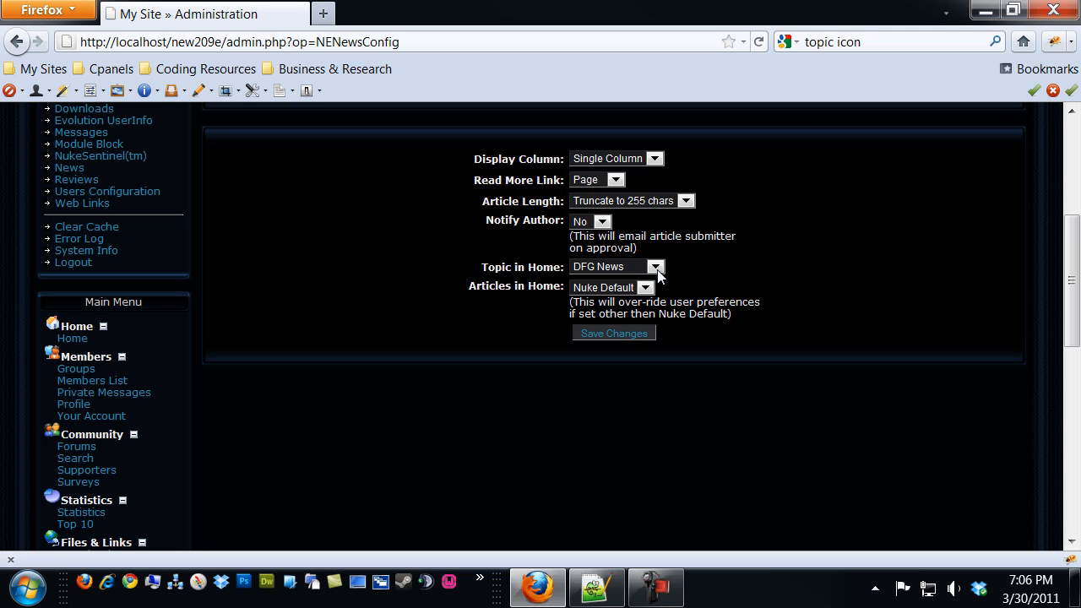
click(655, 267)
click(622, 280)
click(616, 334)
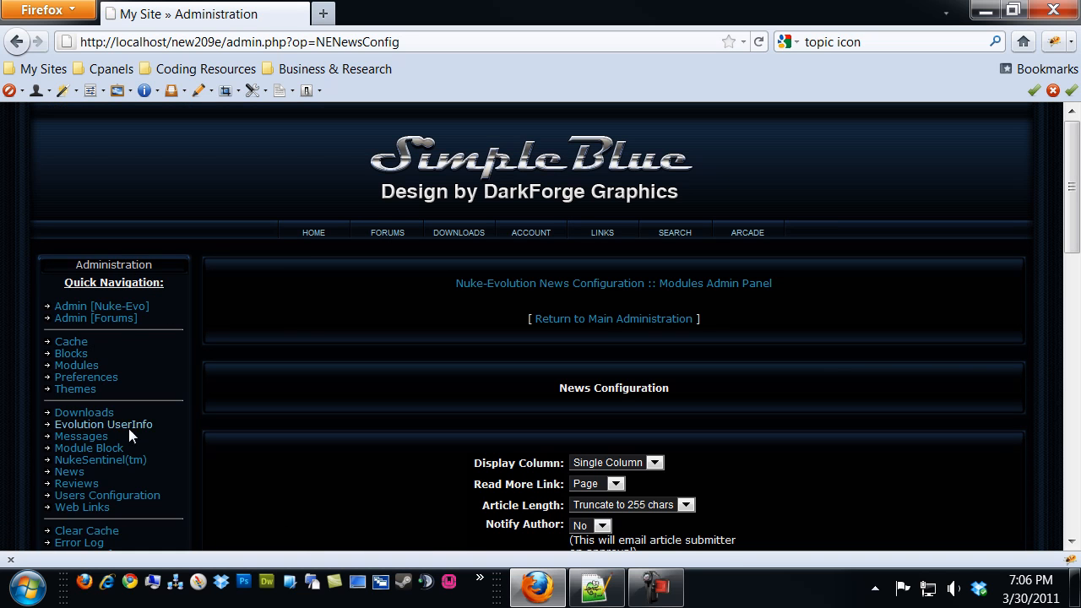
Open the HomeFront Theme article for editing from the News administration and go to its title and topic settings
click(68, 471)
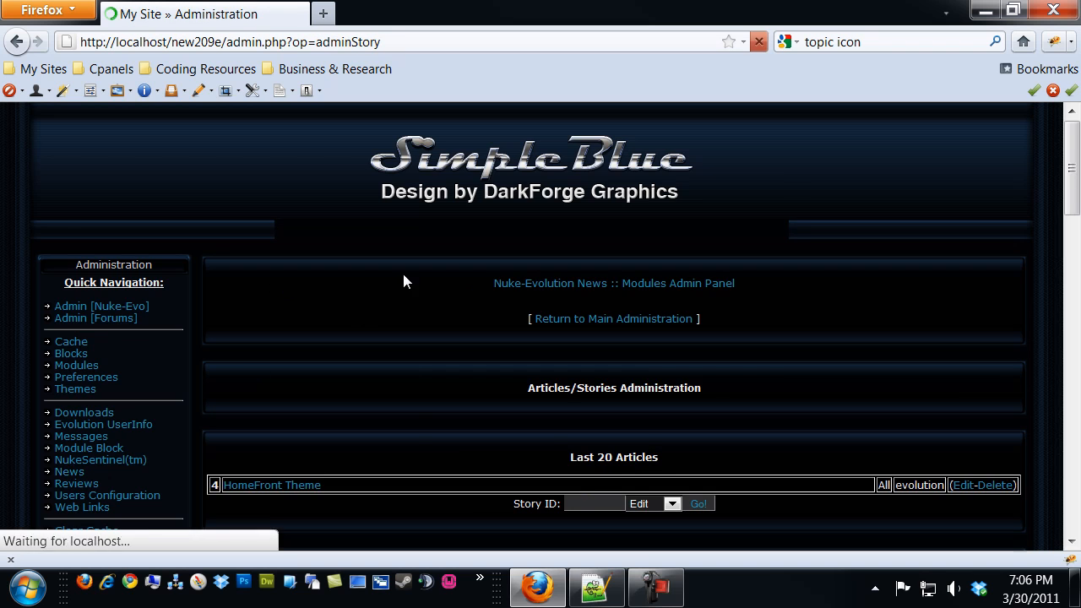
scroll(413, 422, down, 3)
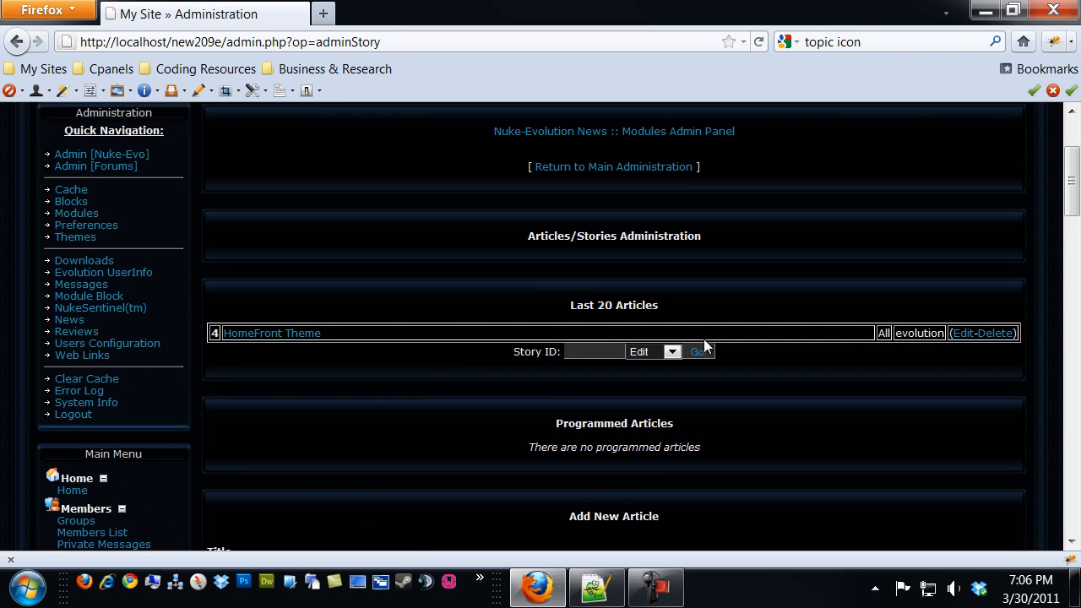
click(964, 334)
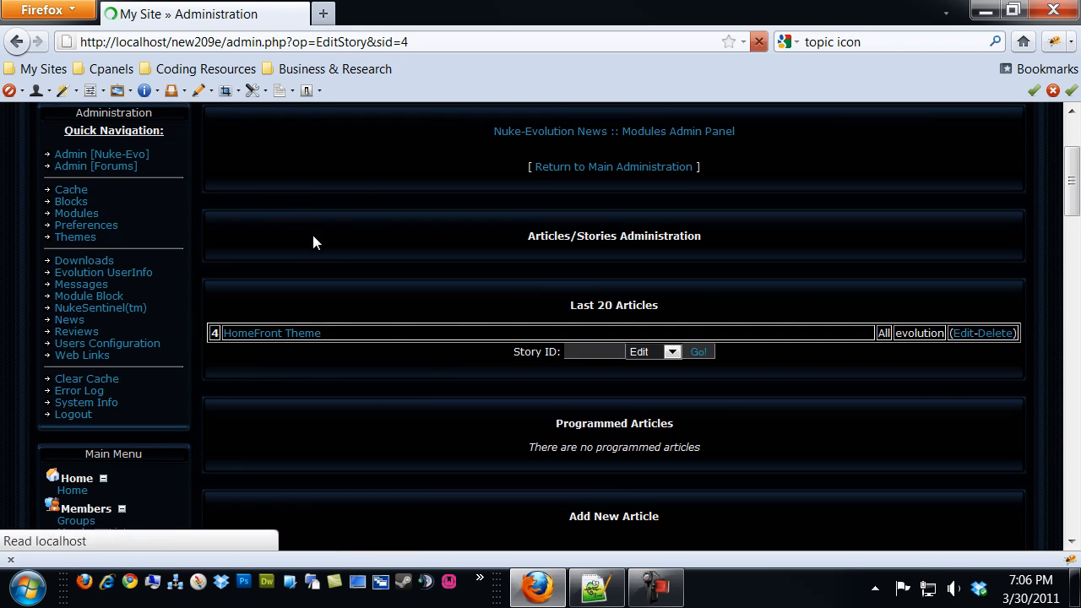
scroll(389, 301, down, 15)
scroll(386, 293, down, 12)
scroll(177, 271, up, 2)
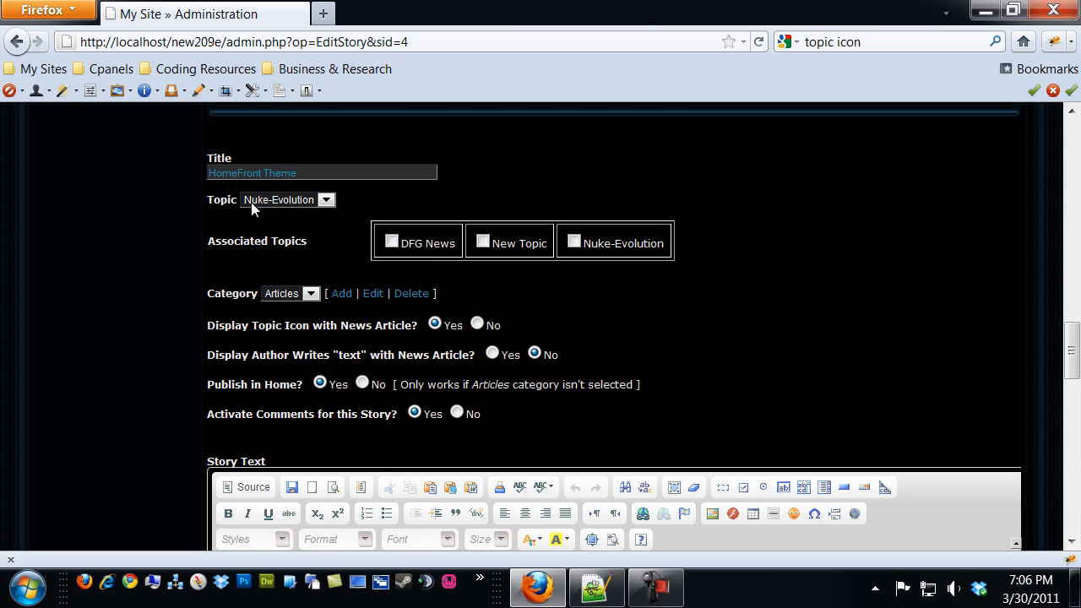
Set the article's topic to DFG News and mark DFG News as an associated topic
click(326, 200)
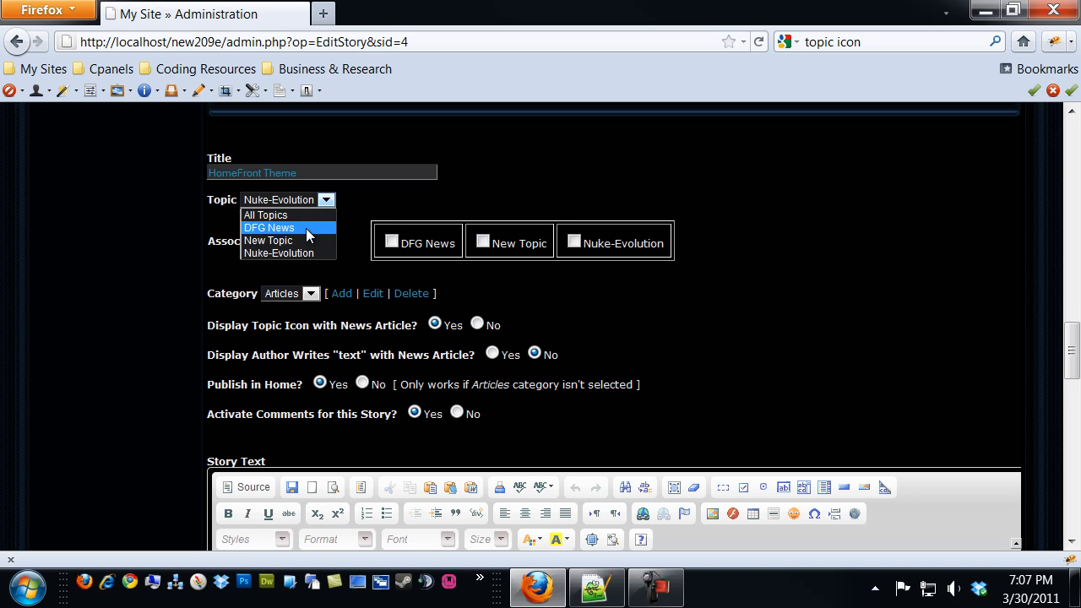
click(306, 228)
click(393, 244)
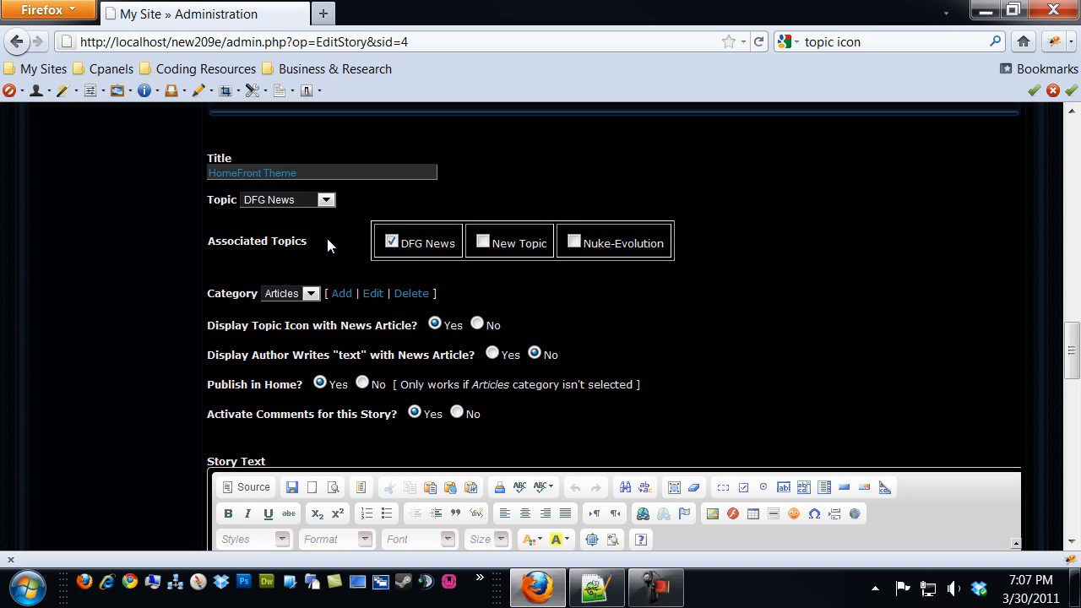
Look at the article's category choices and open the form for adding a new category
click(296, 291)
click(312, 295)
click(342, 295)
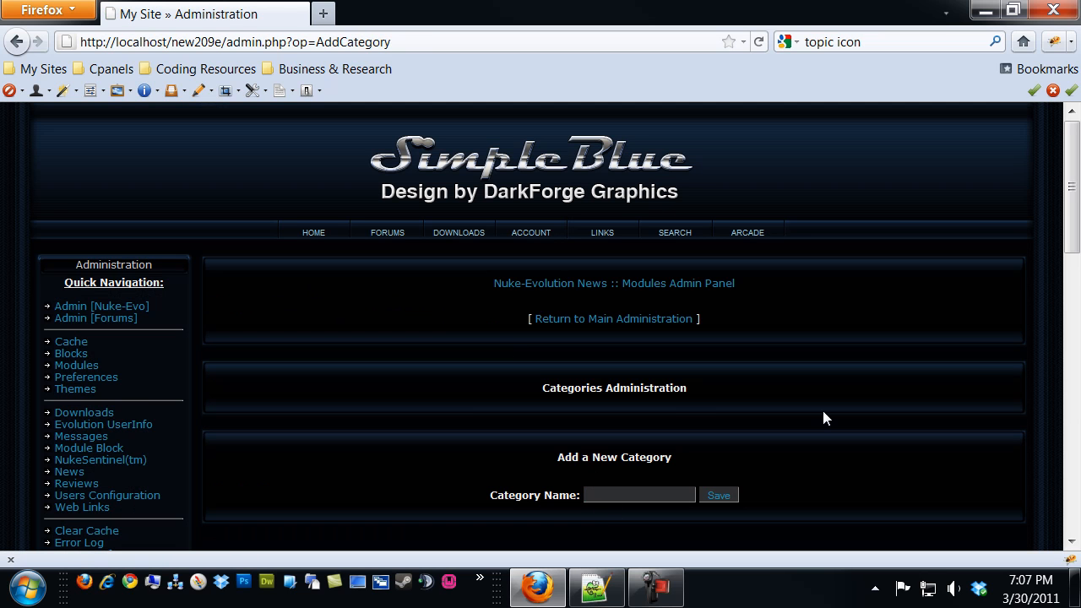
Add a news category named DFG News and return to the HomeFront Theme article's edit form with its category choices refreshed
text(DFG News)
click(720, 494)
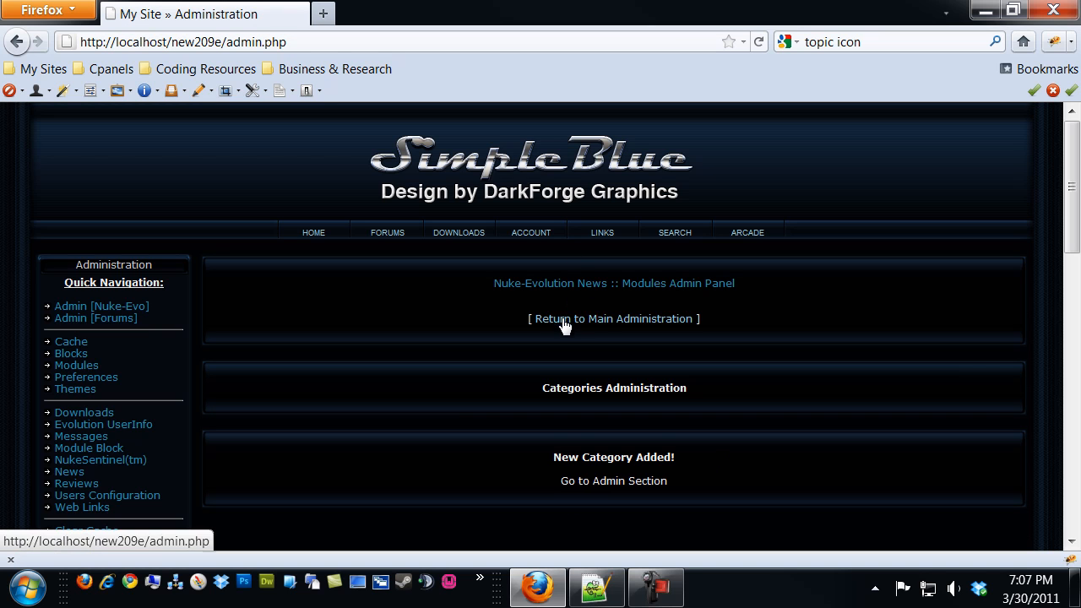
click(19, 42)
click(19, 43)
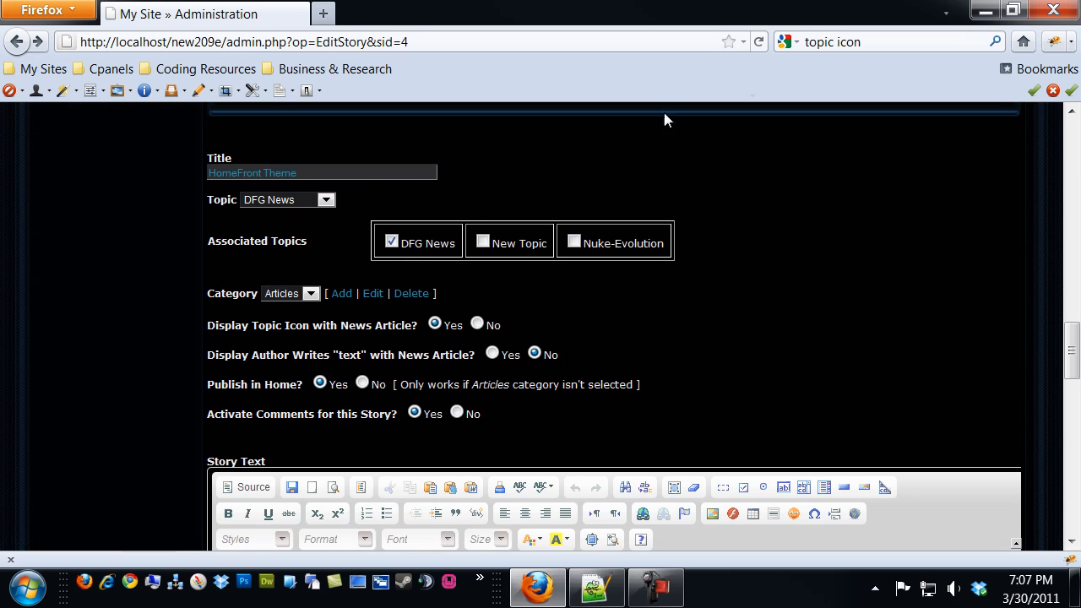
click(762, 42)
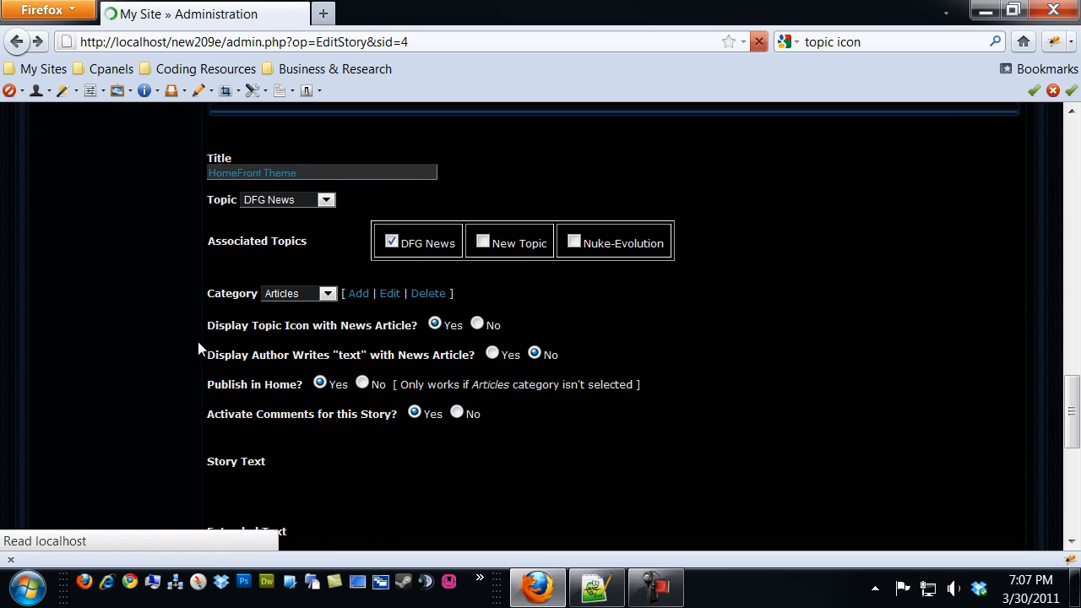
Set the article's category to DFG News, display the author writes text, and set Publish in Home and Activate Comments to No
click(327, 293)
click(322, 317)
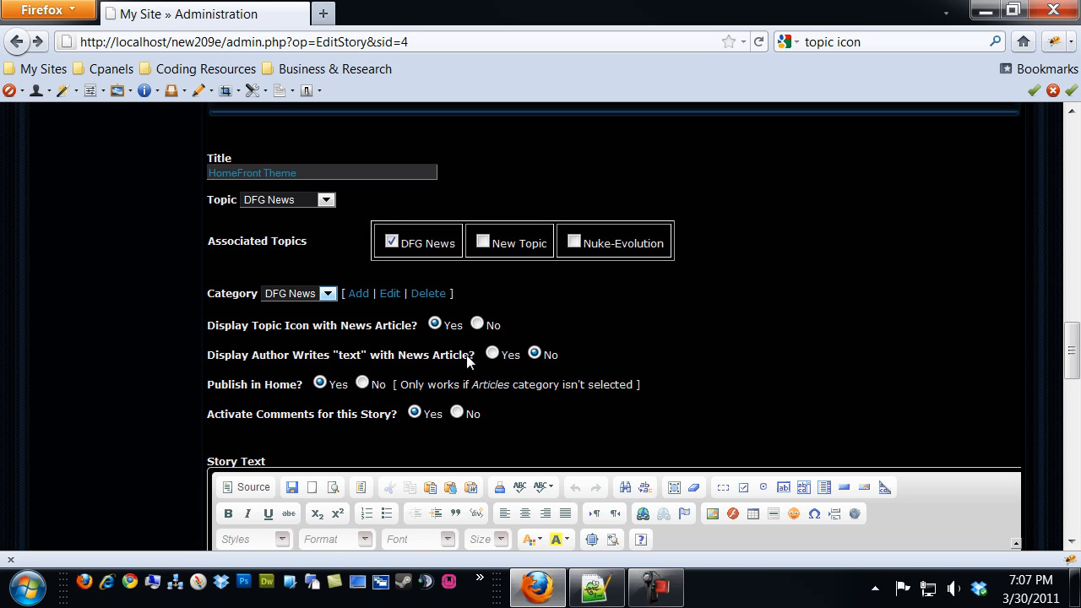
click(491, 353)
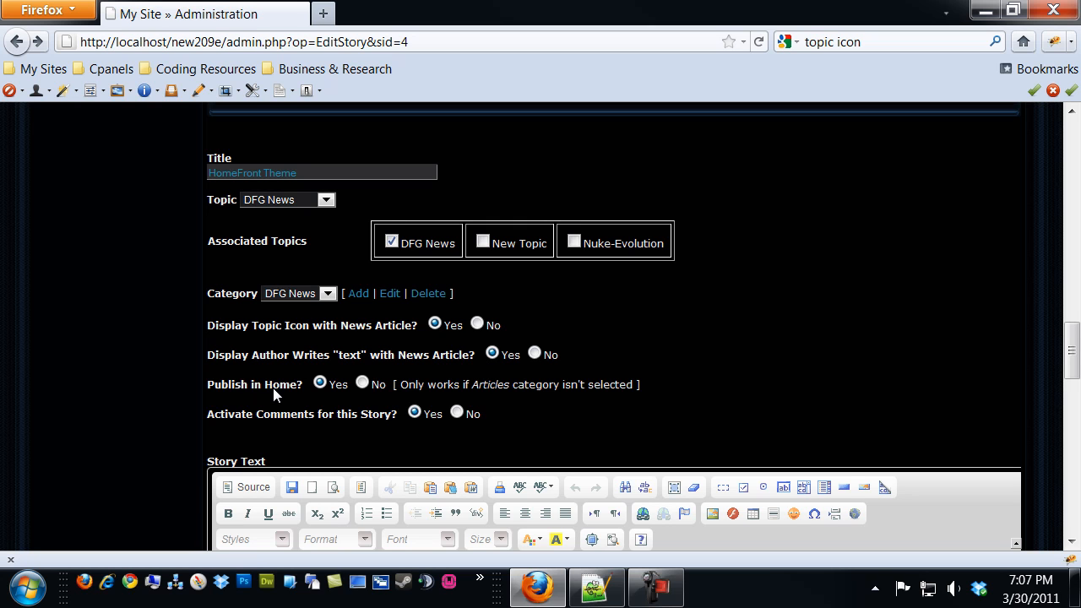
click(361, 382)
click(456, 413)
Save the changes to the HomeFront Theme article and check the site's home page for it
scroll(61, 343, down, 15)
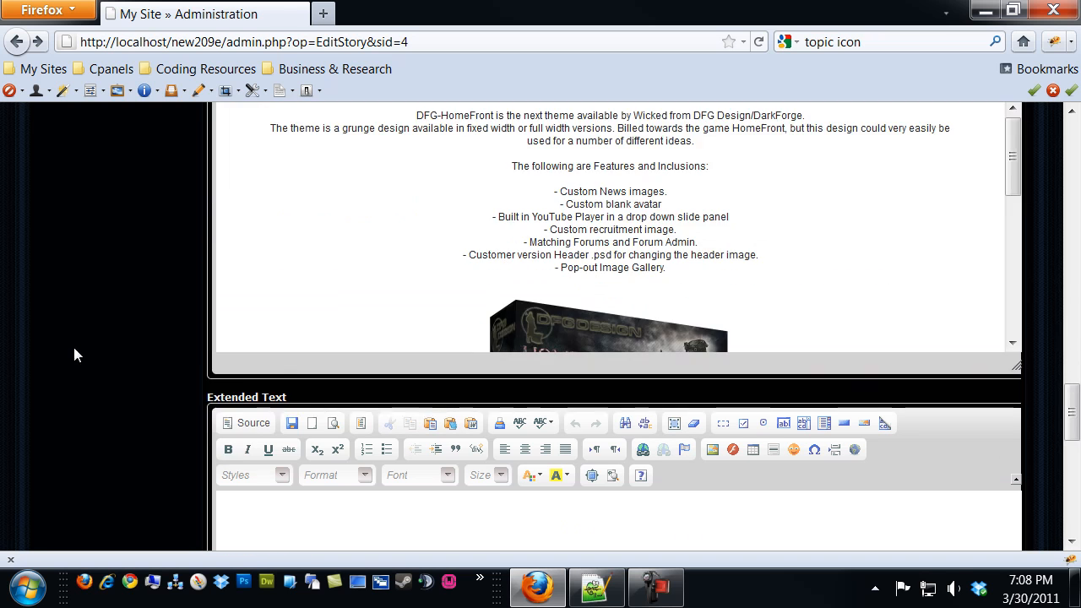
scroll(116, 361, down, 3)
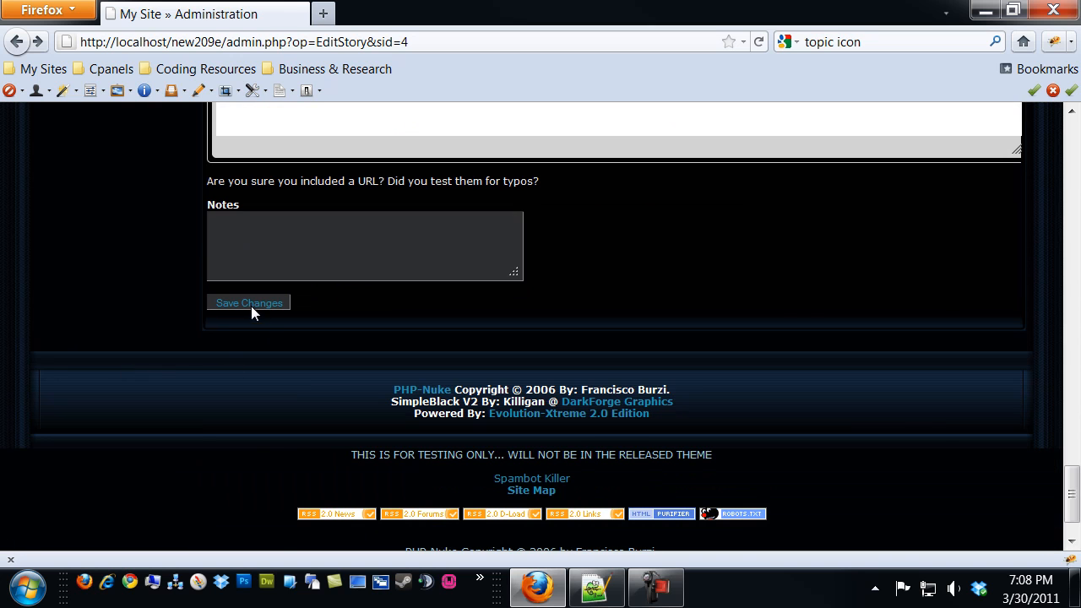
click(251, 305)
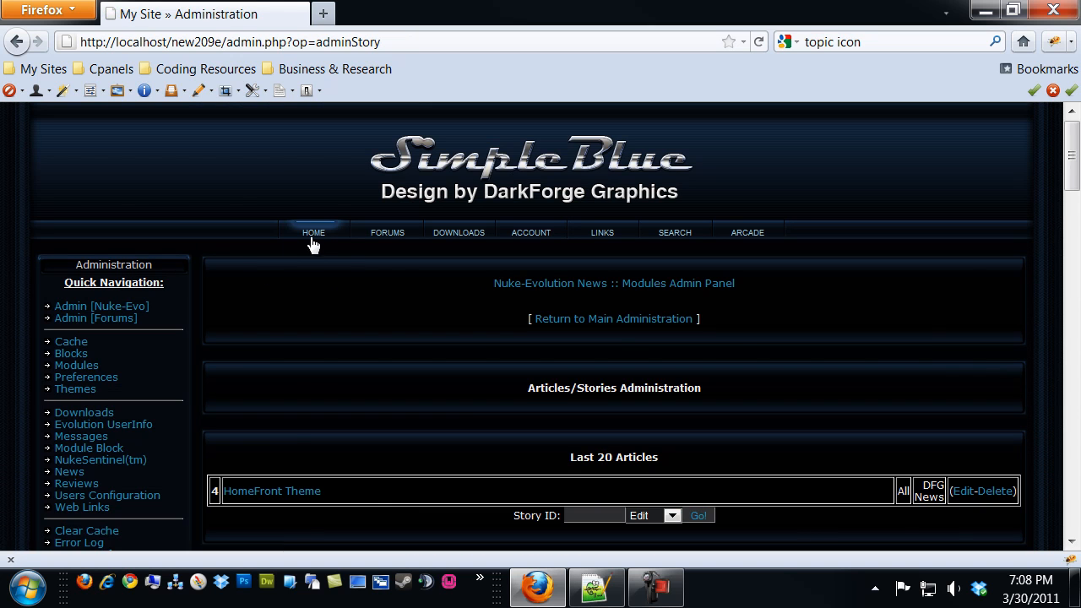
click(311, 234)
scroll(228, 253, down, 4)
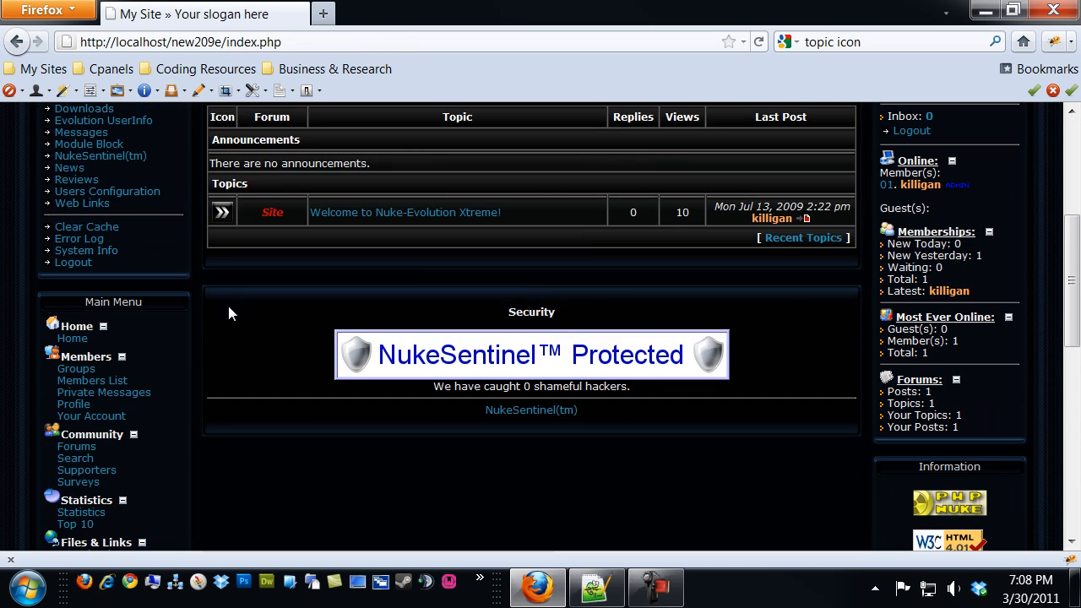
scroll(229, 328, up, 2)
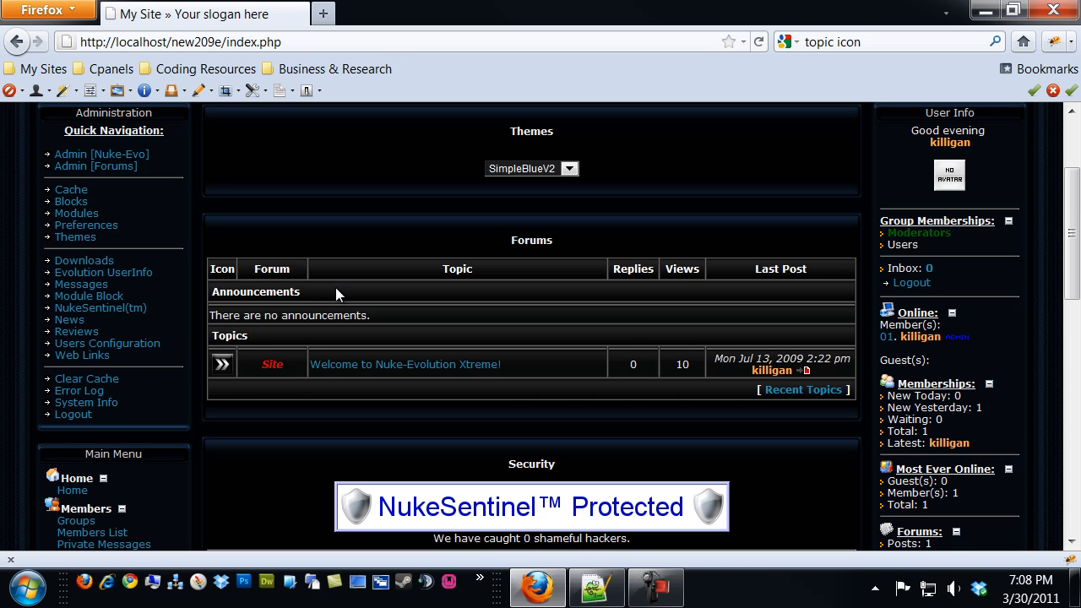
Return to the News administration and add another article category named Themes
click(69, 319)
scroll(342, 267, down, 3)
scroll(344, 267, down, 2)
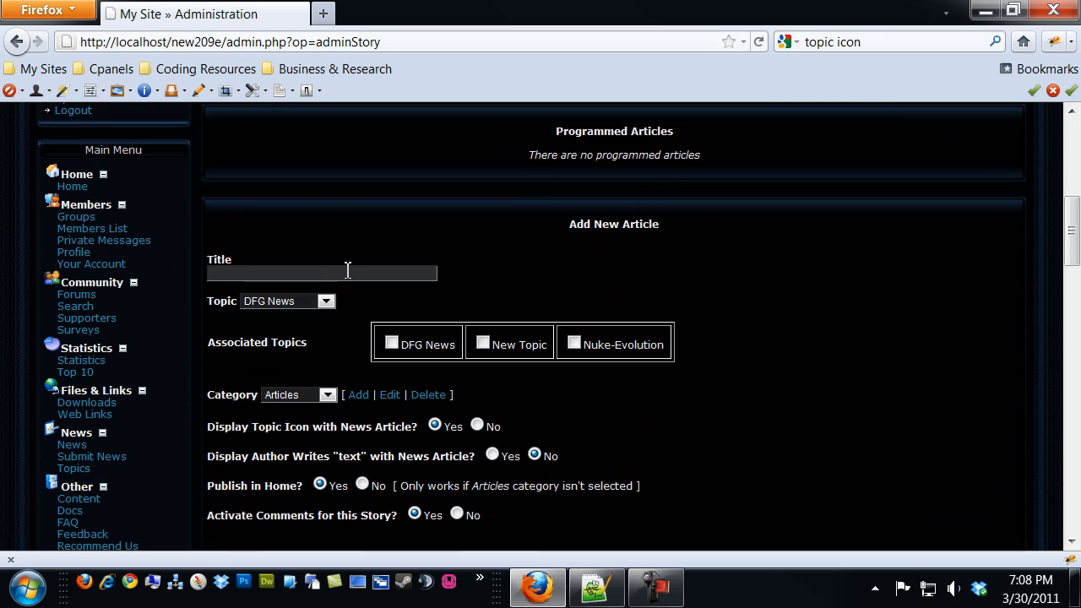
click(359, 397)
scroll(498, 363, down, 4)
click(608, 191)
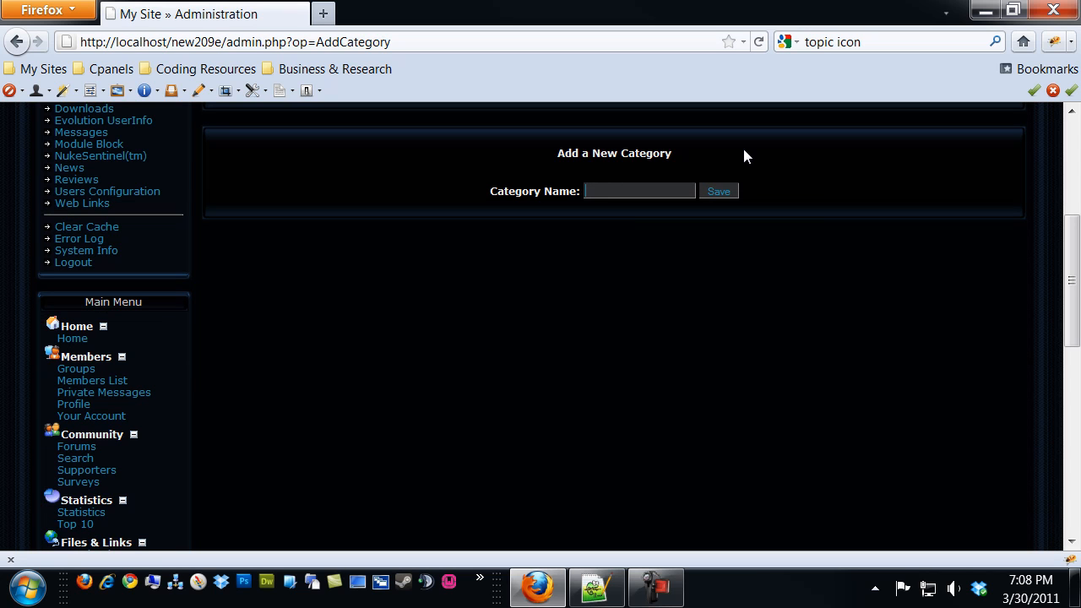
text(Themes)
click(719, 192)
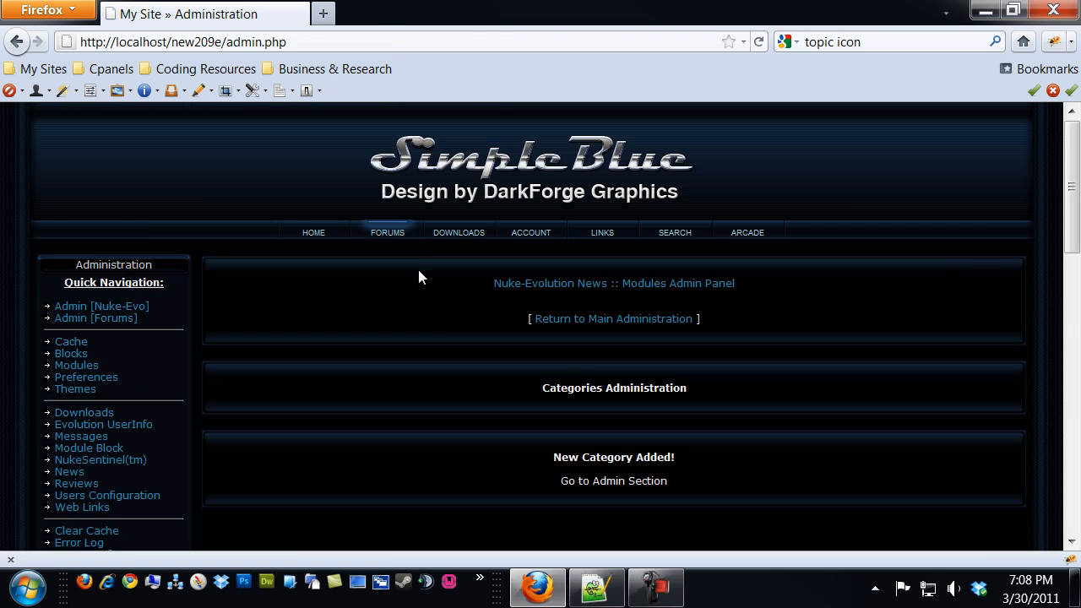
Go back to the main administration and open the News module's Add New Article form
scroll(496, 236, up, 4)
click(574, 246)
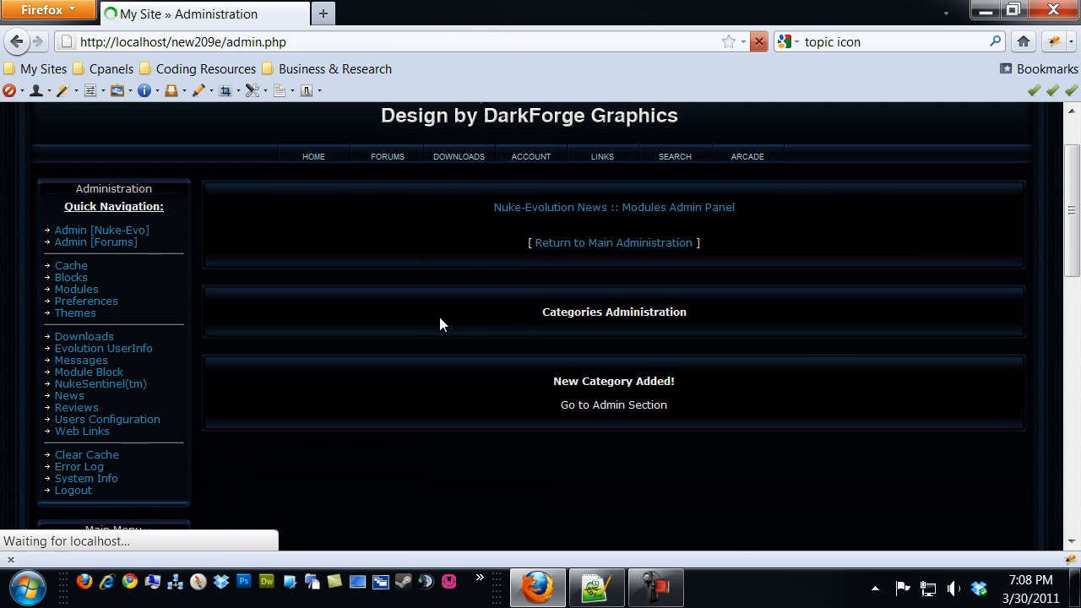
scroll(470, 338, down, 5)
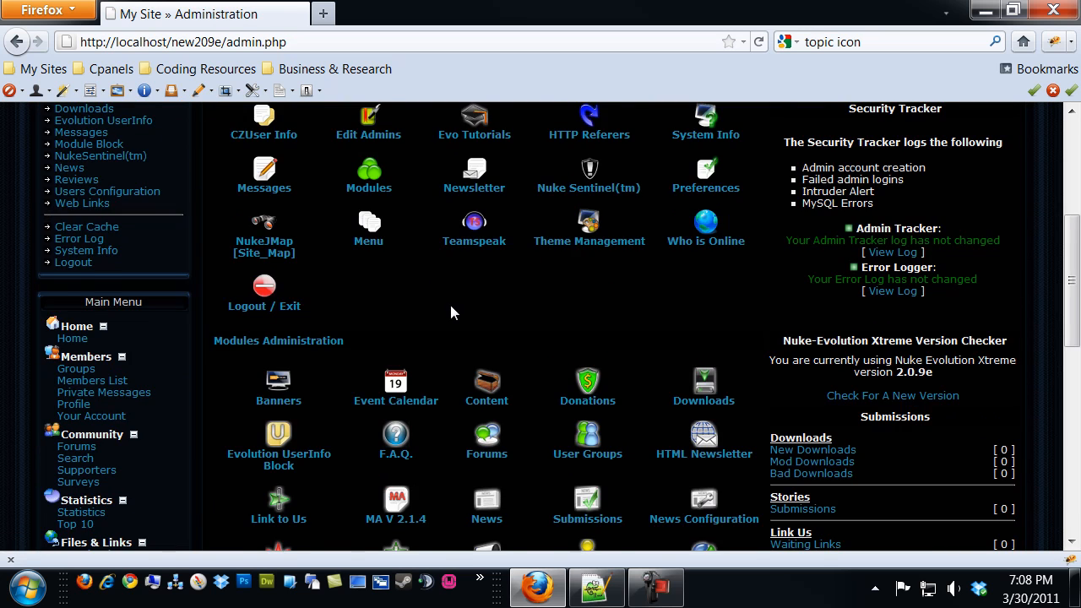
click(488, 428)
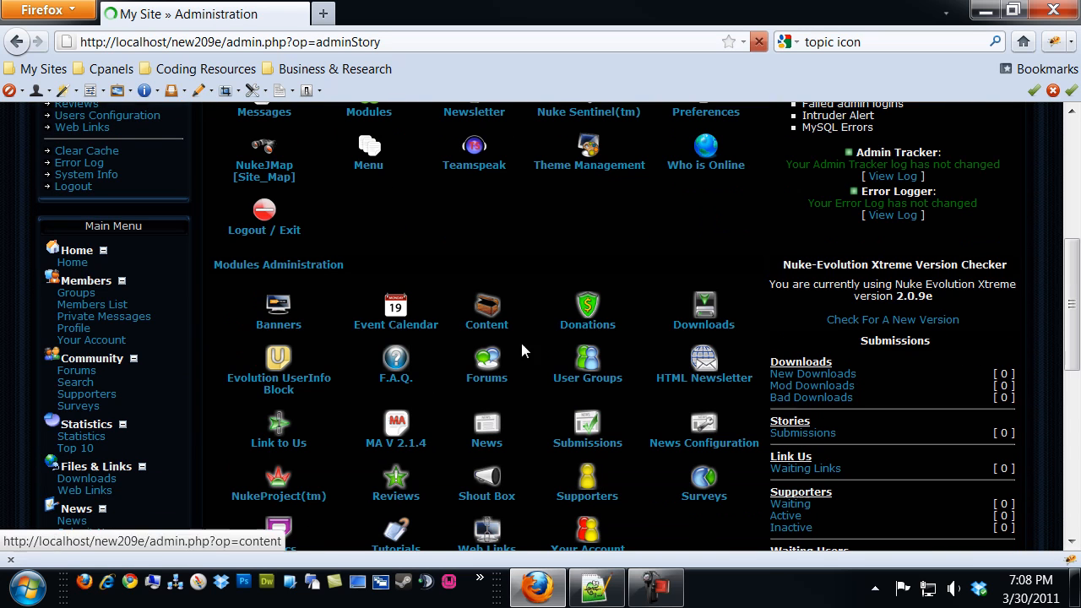
scroll(422, 334, down, 7)
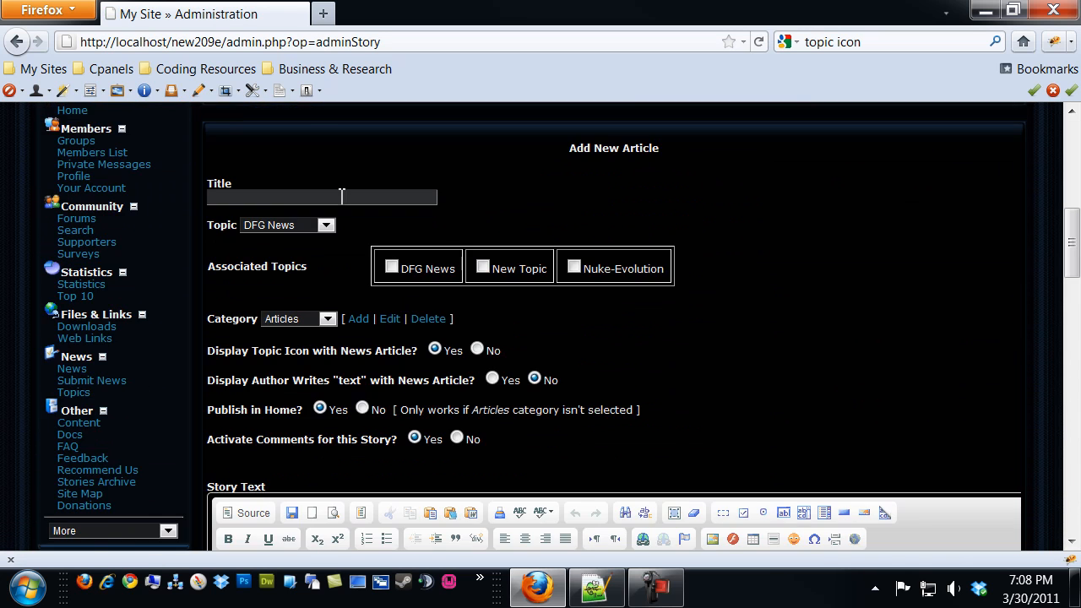
Copy the heading Call of Duty Black Ops from the Notepad++ notes and paste it as the new article's title in Firefox
click(596, 587)
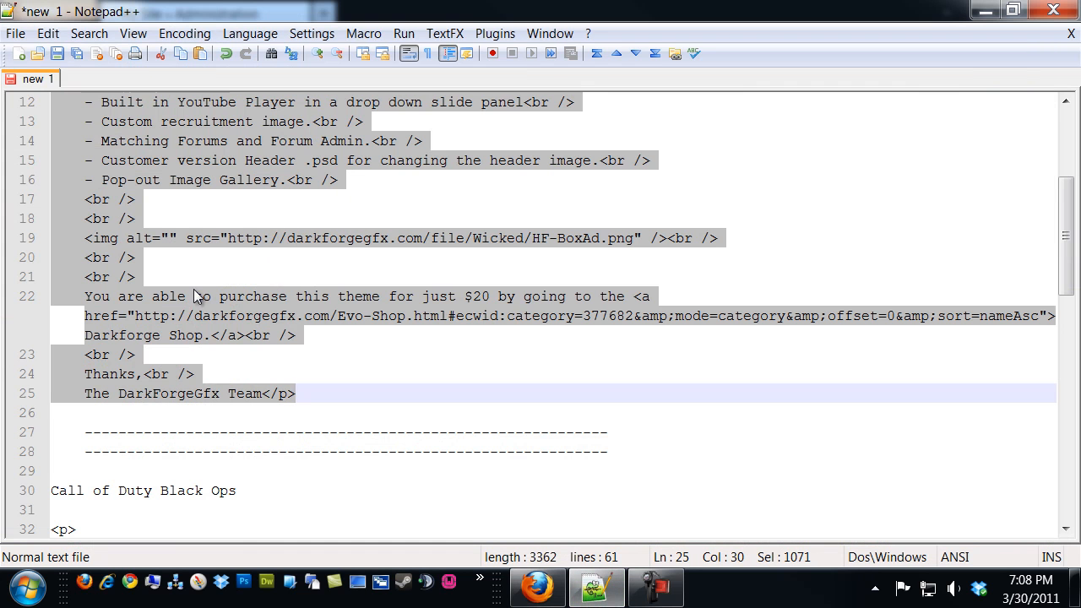
scroll(178, 355, down, 4)
scroll(178, 355, down, 1)
drag(236, 199, 51, 211)
key(ctrl+c)
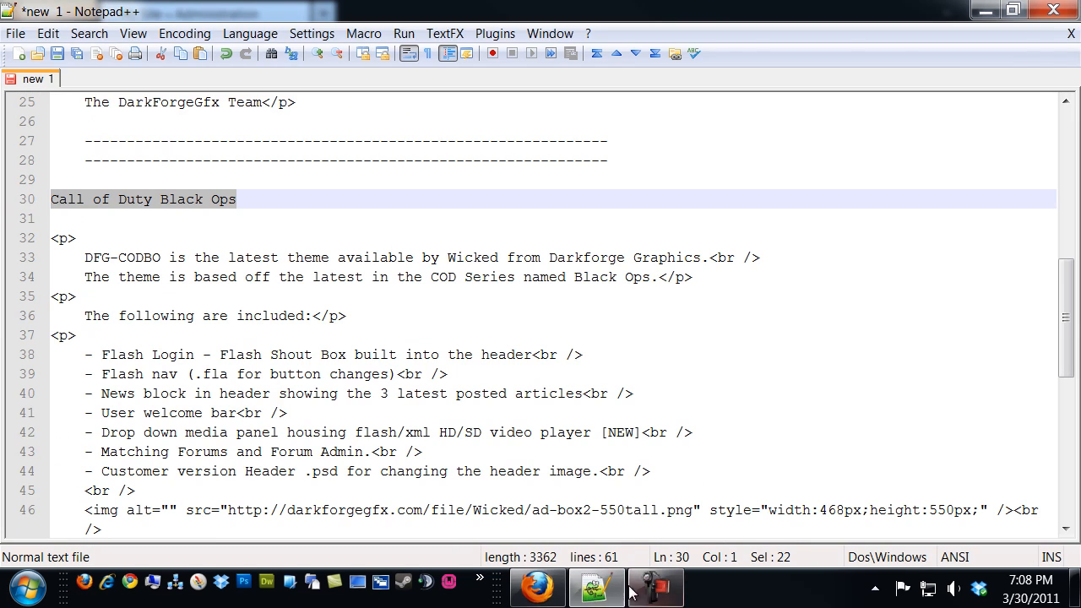
click(535, 582)
click(307, 197)
key(ctrl+v)
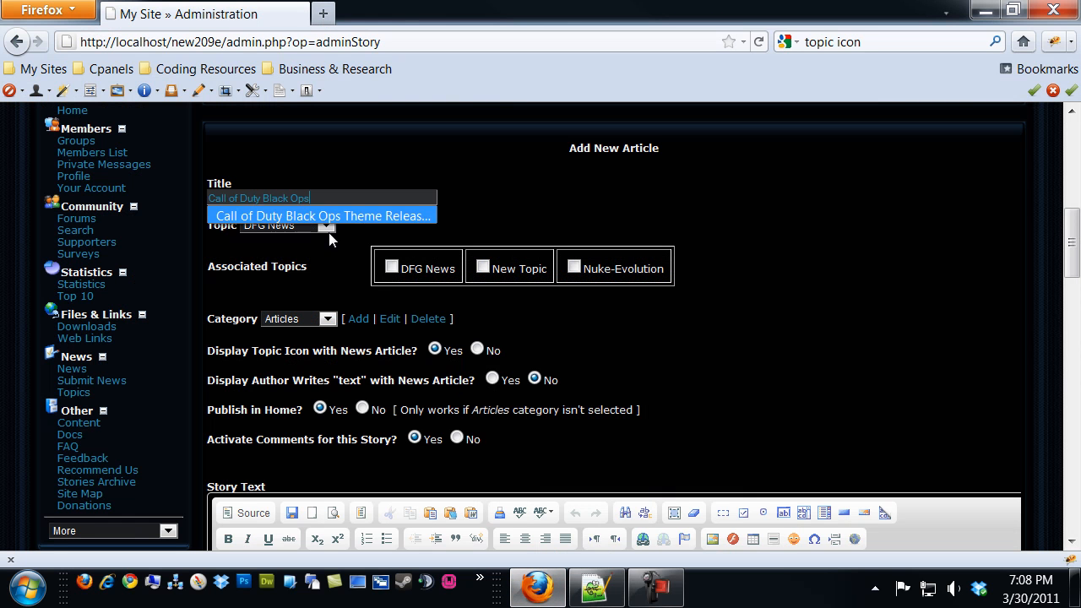
Set the new article's topic and associated topic to DFG News, its category to Themes, and display the author writes text
click(327, 228)
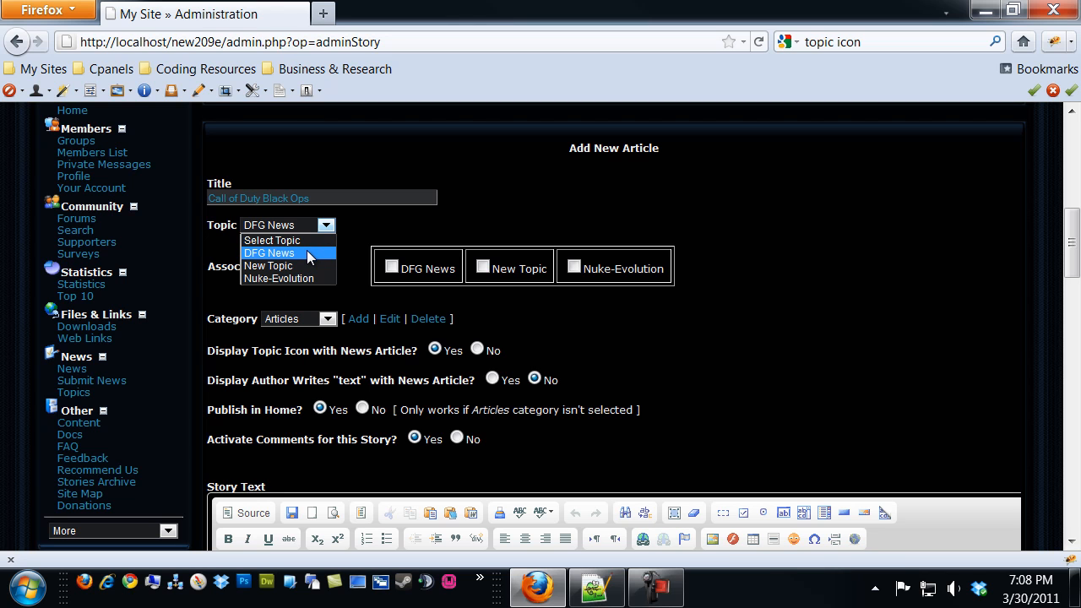
click(308, 253)
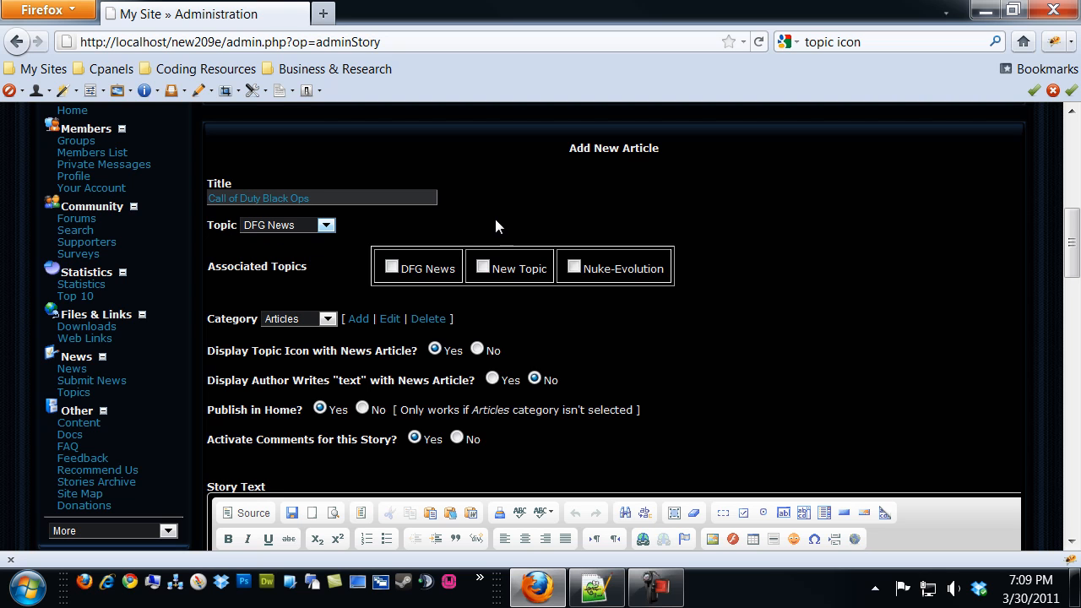
click(391, 266)
click(326, 319)
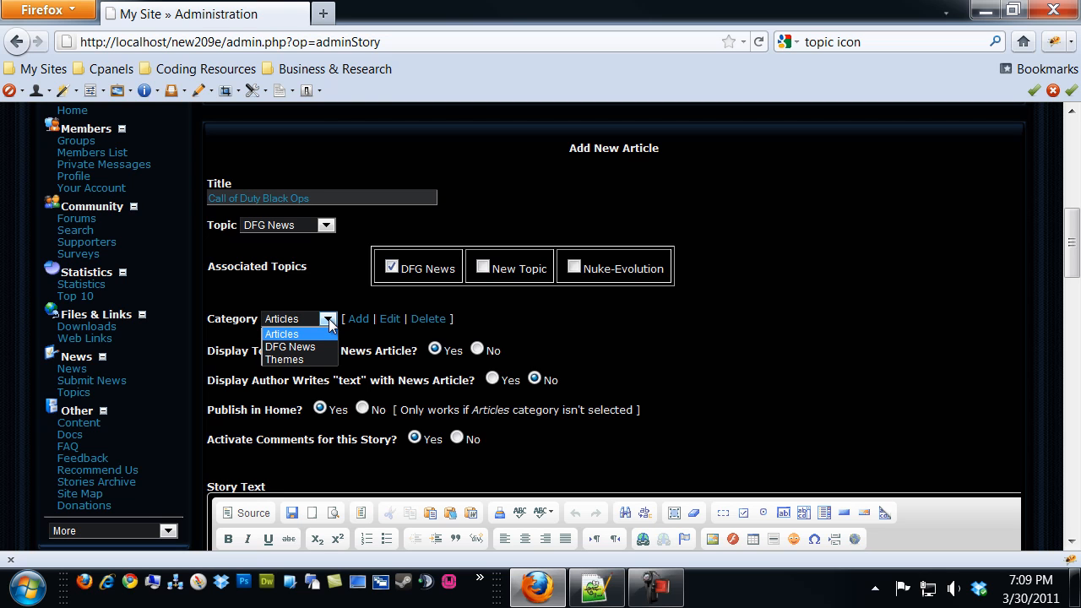
click(297, 359)
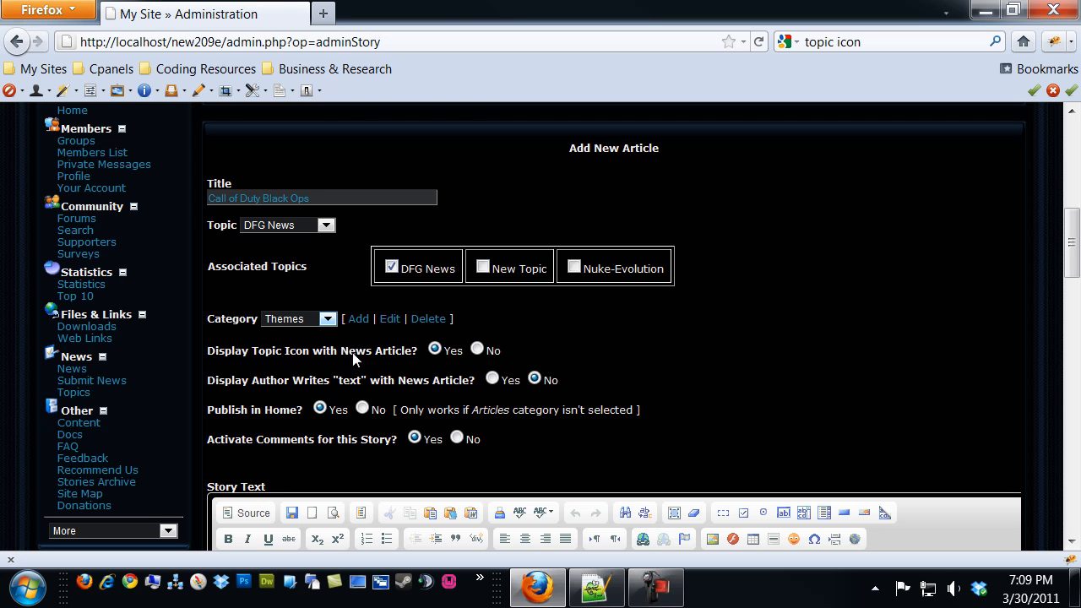
click(492, 380)
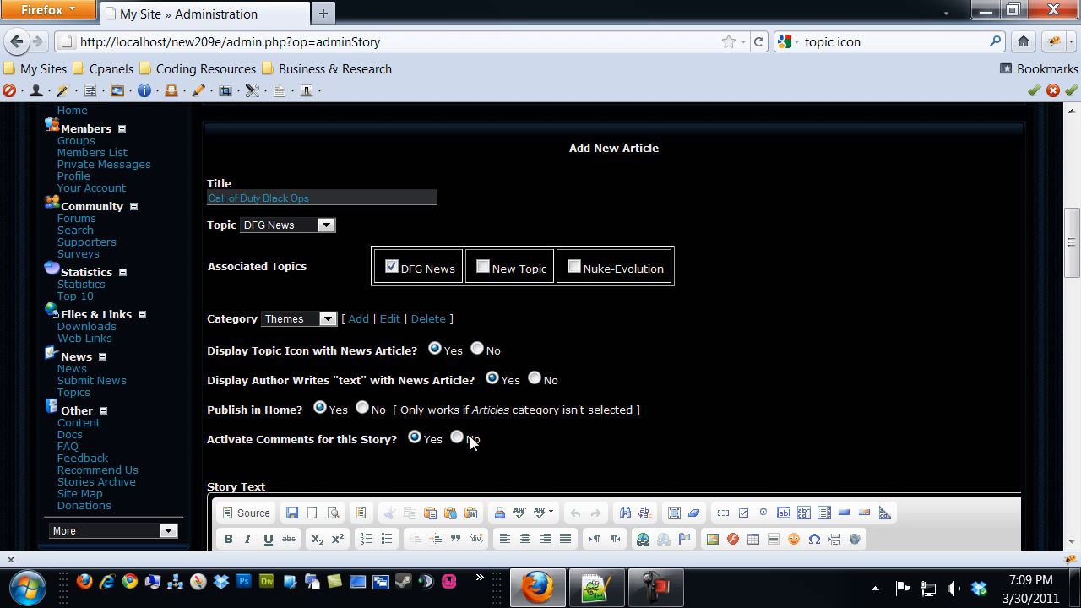
Copy the Call of Duty Black Ops HTML from Notepad++ and paste it into the Story Text source in Firefox, returning to the formatted view
scroll(354, 397, down, 5)
click(258, 210)
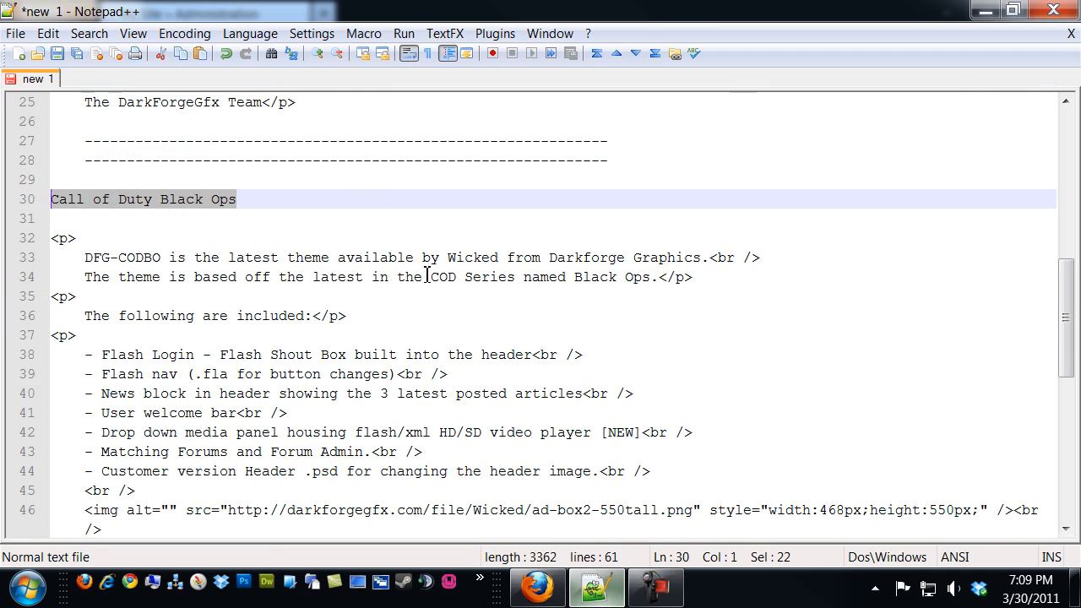
click(596, 587)
drag(53, 239, 324, 313)
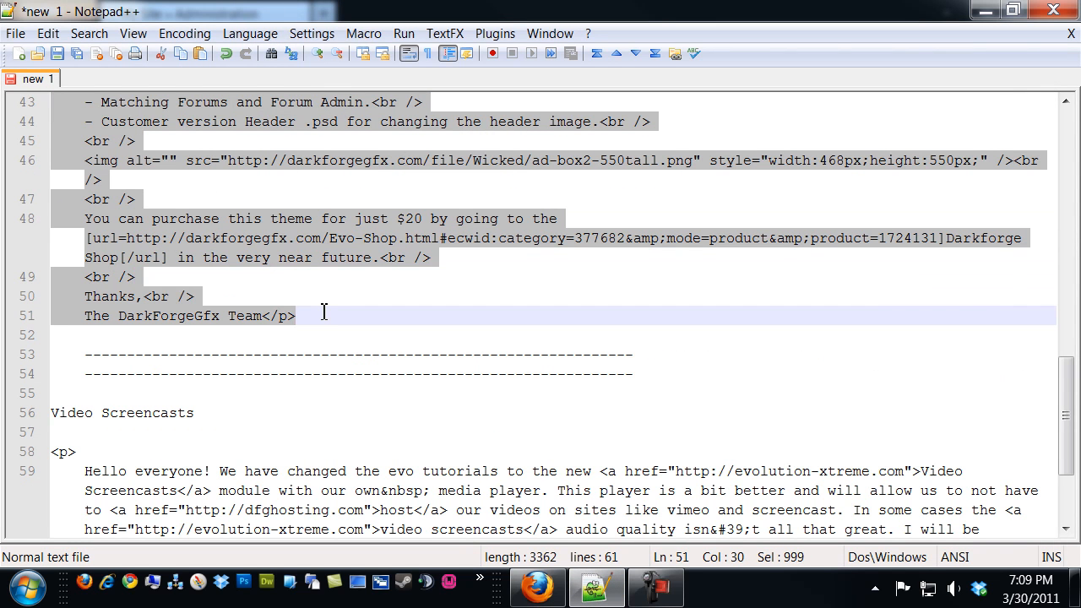
click(537, 587)
key(ctrl+v)
click(245, 208)
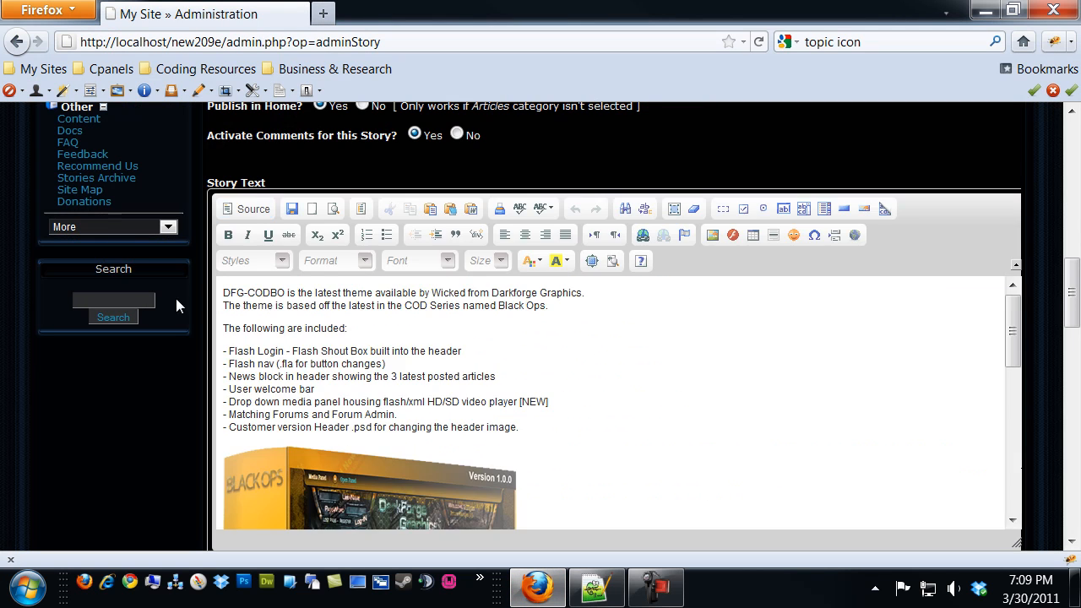
Choose Post Story for the Call of Duty Black Ops article and submit it
scroll(211, 321, down, 10)
click(278, 330)
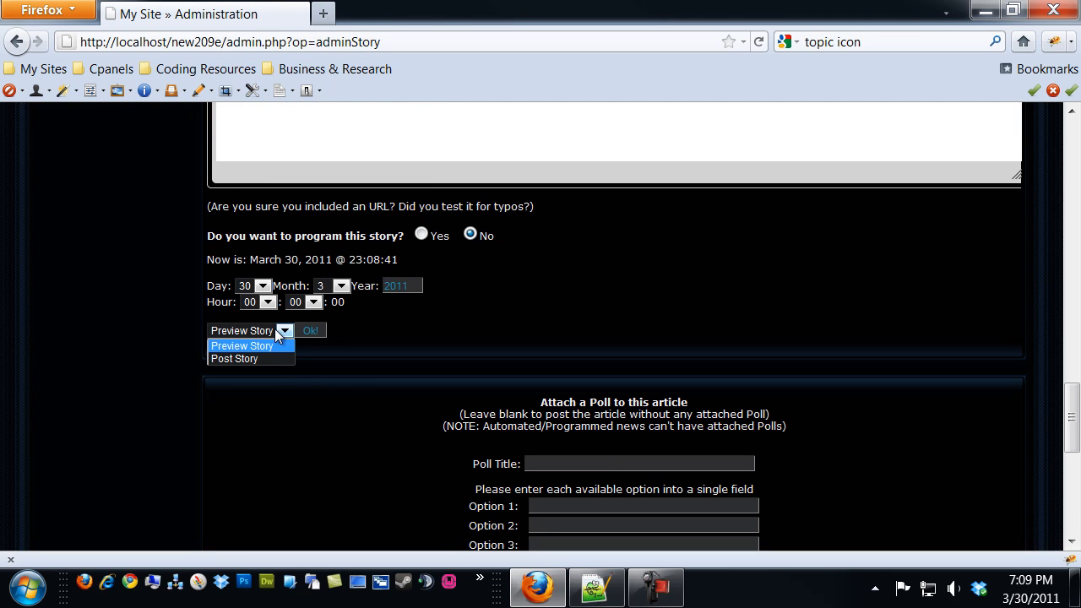
click(271, 354)
click(311, 331)
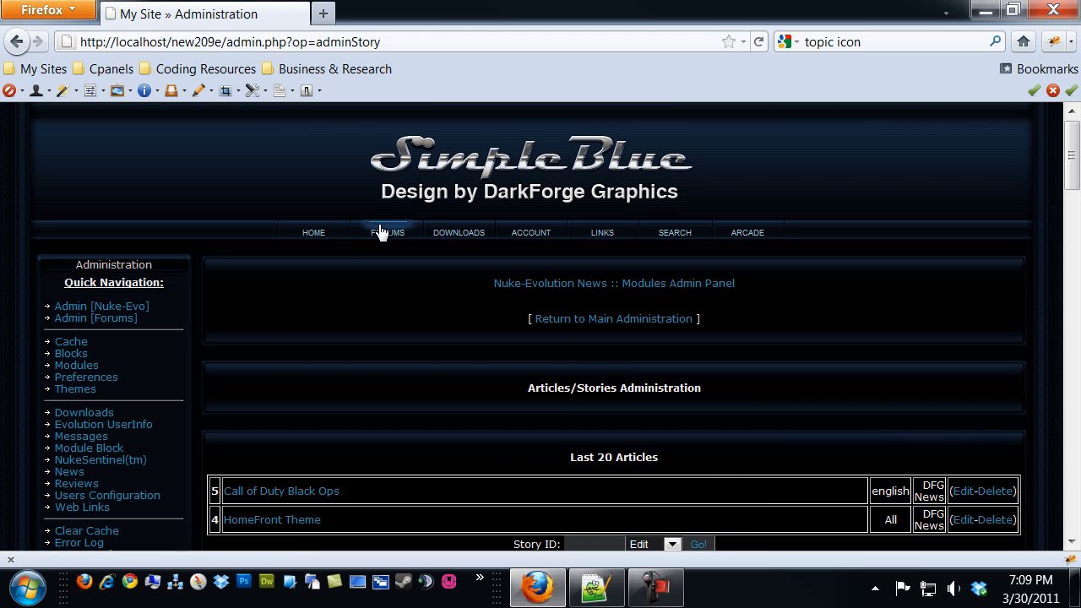
Look at the Call of Duty Black Ops article on the home page, check its author profile link, and open the full article
click(321, 233)
scroll(240, 227, down, 5)
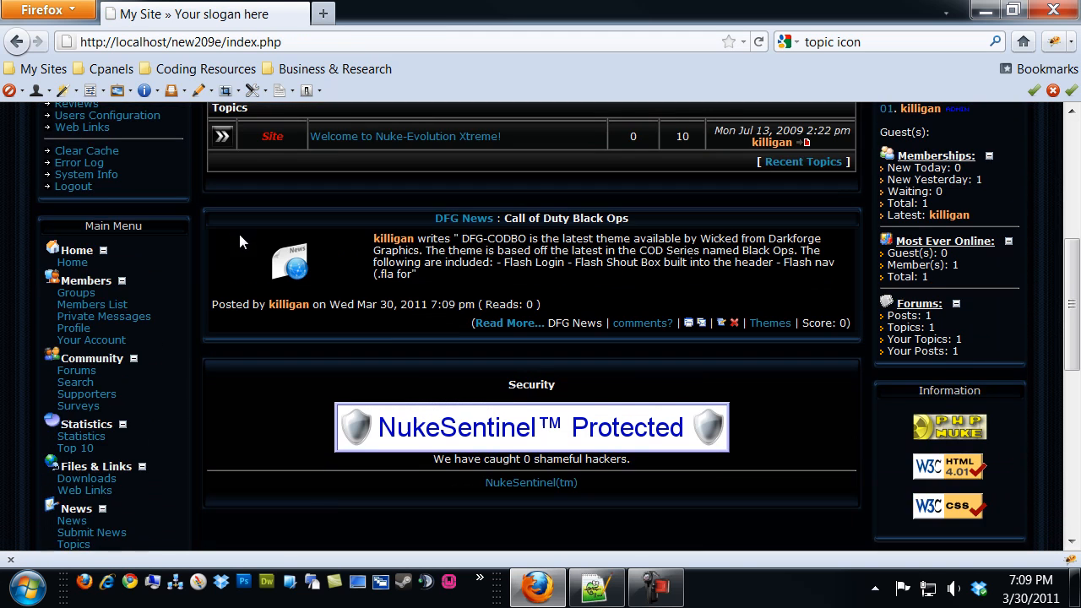
click(390, 245)
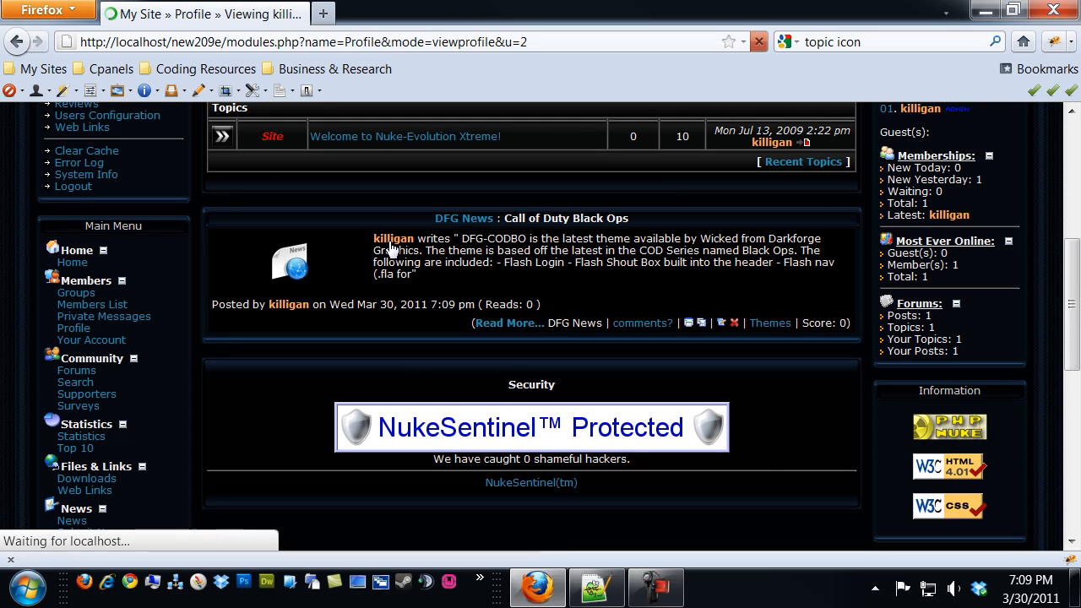
scroll(357, 320, down, 5)
scroll(344, 321, up, 5)
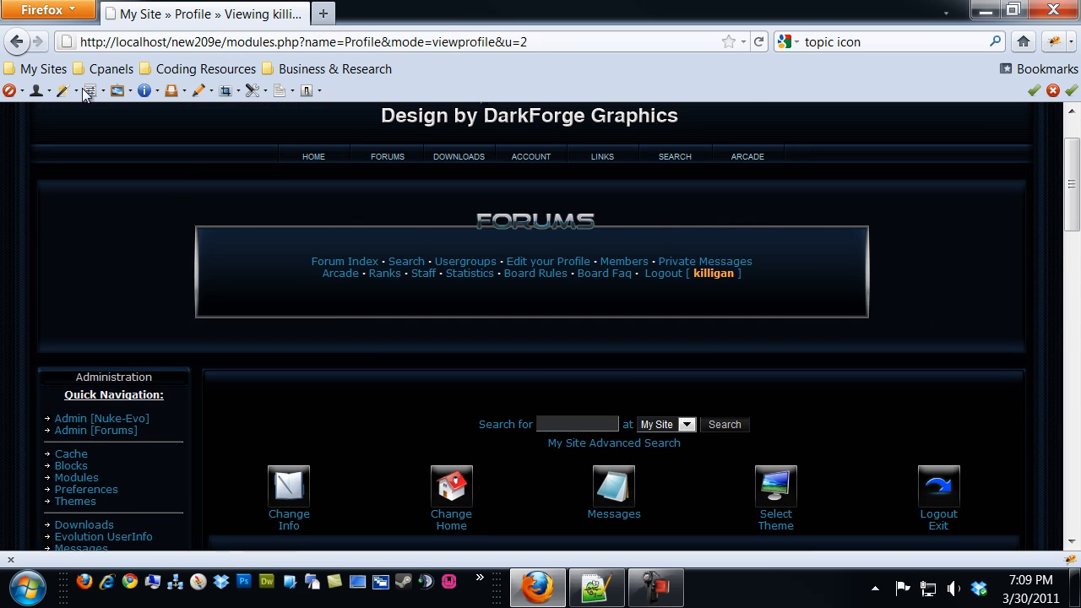
click(16, 42)
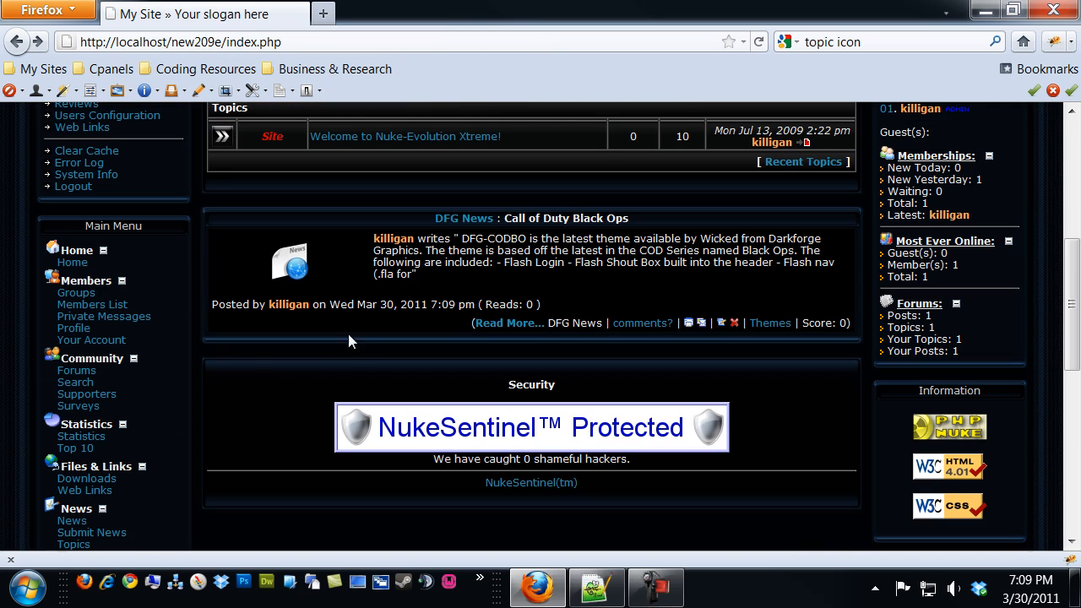
click(505, 322)
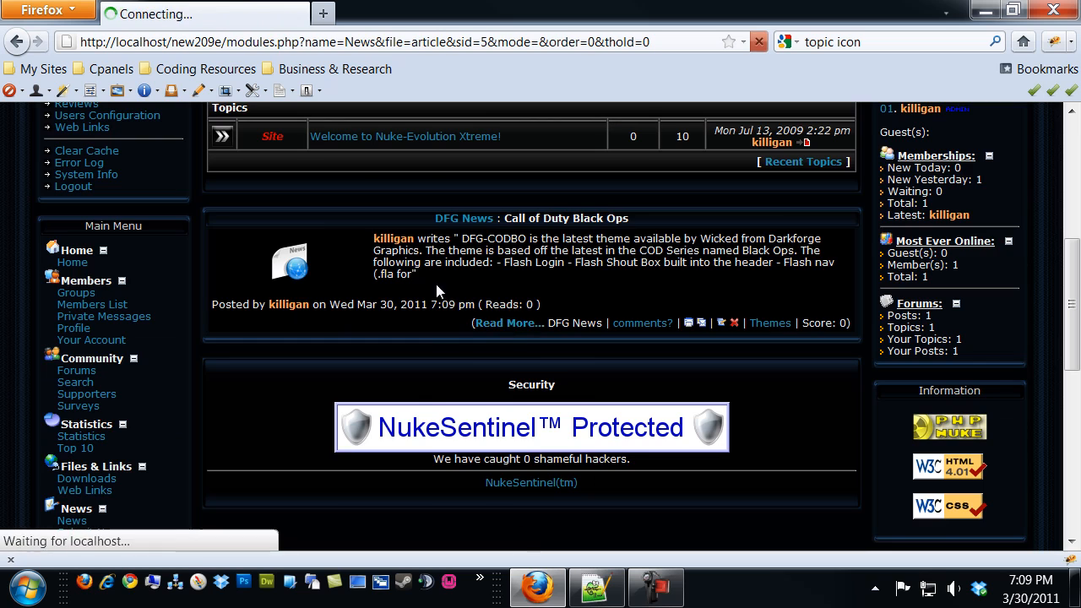
Look through the full Call of Duty Black Ops article, from its feature list and box image to the associated topics
scroll(354, 287, down, 8)
scroll(357, 298, up, 6)
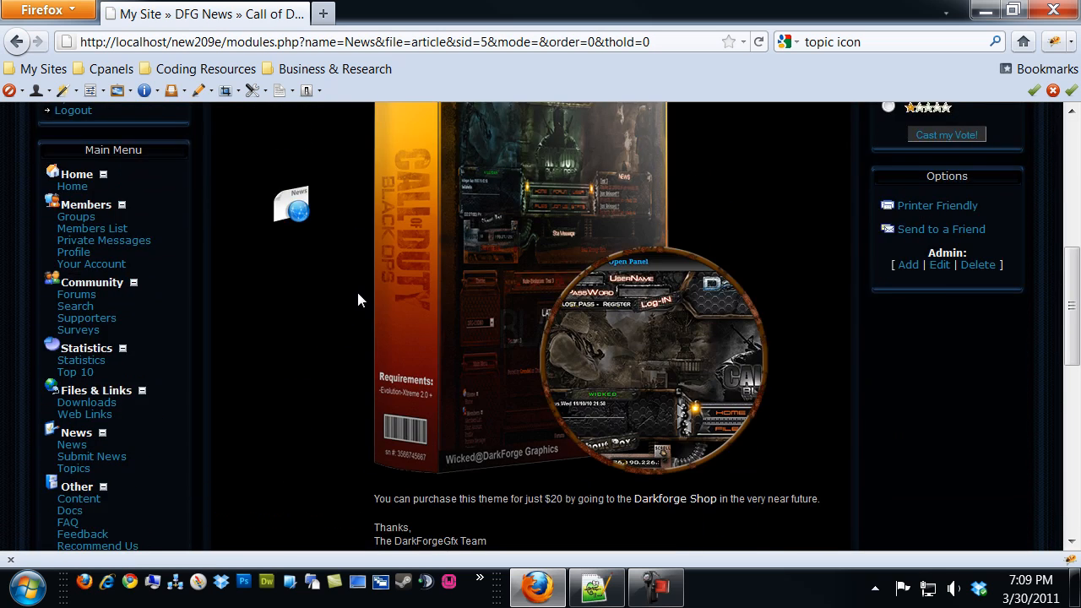
scroll(333, 319, down, 8)
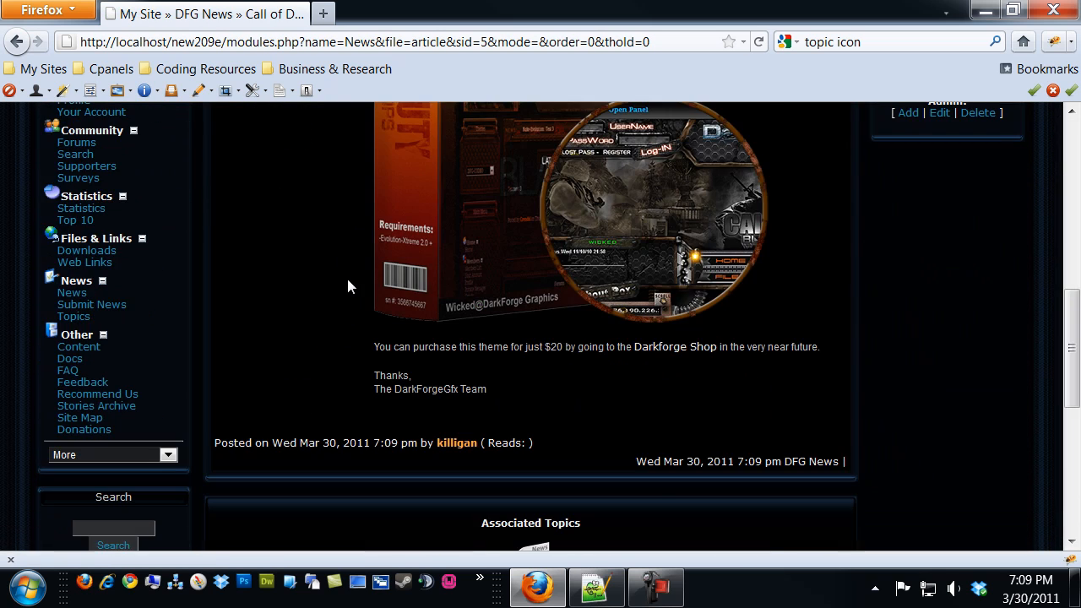
scroll(340, 265, up, 12)
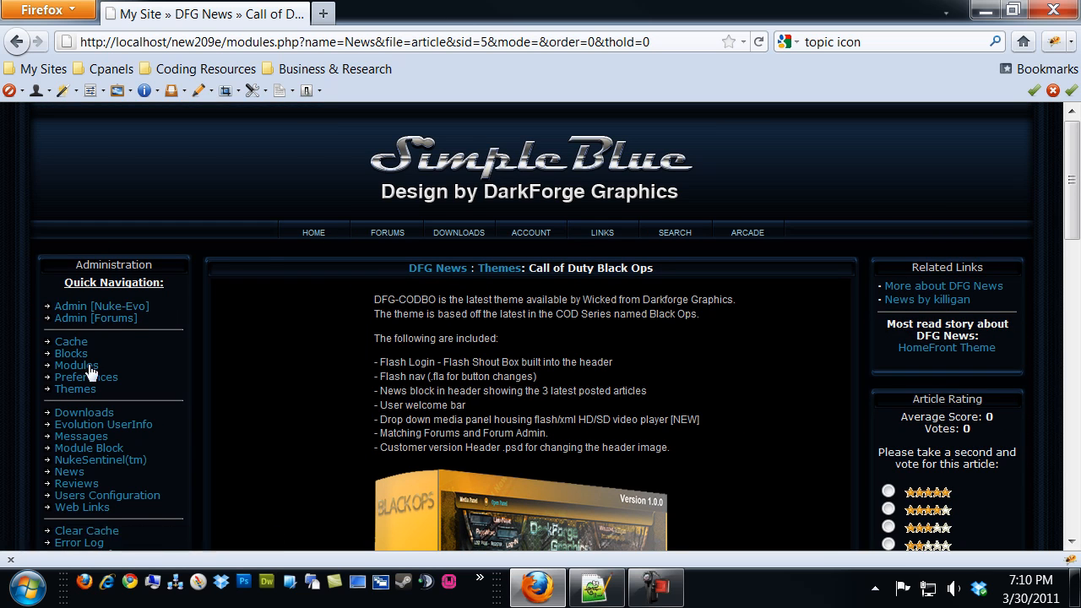
Start a new article in News administration and copy its title, Video Screencasts, from Notepad++ into the Title field in Firefox
click(69, 472)
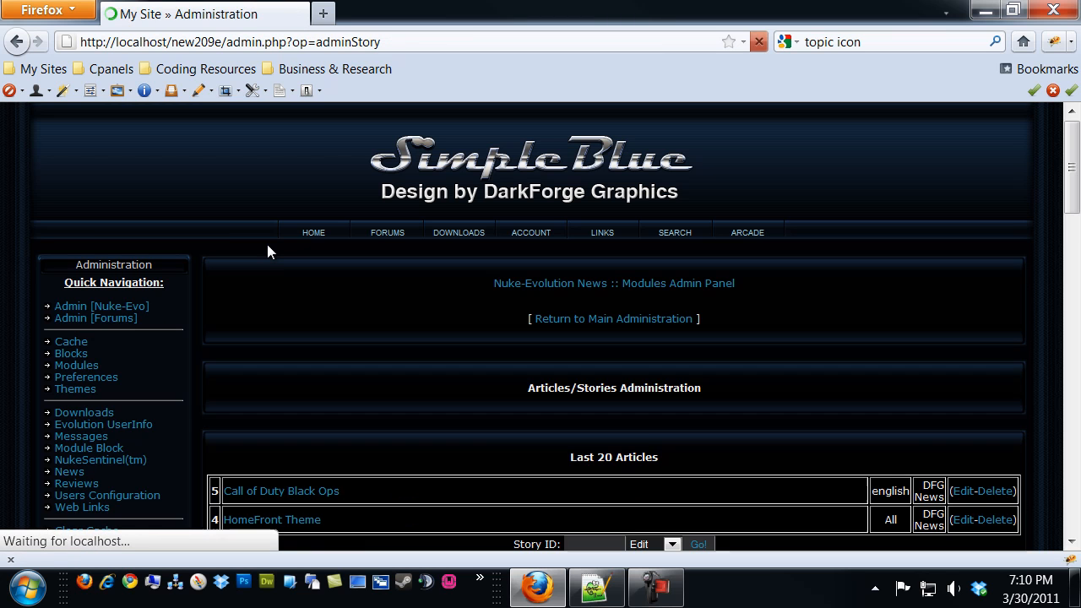
scroll(293, 281, down, 10)
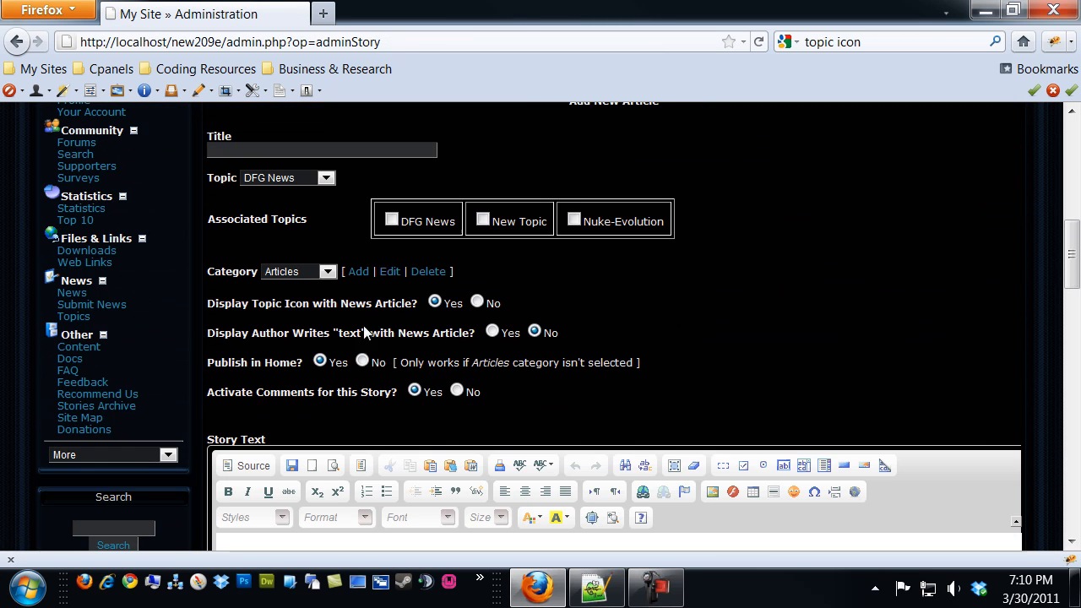
click(595, 587)
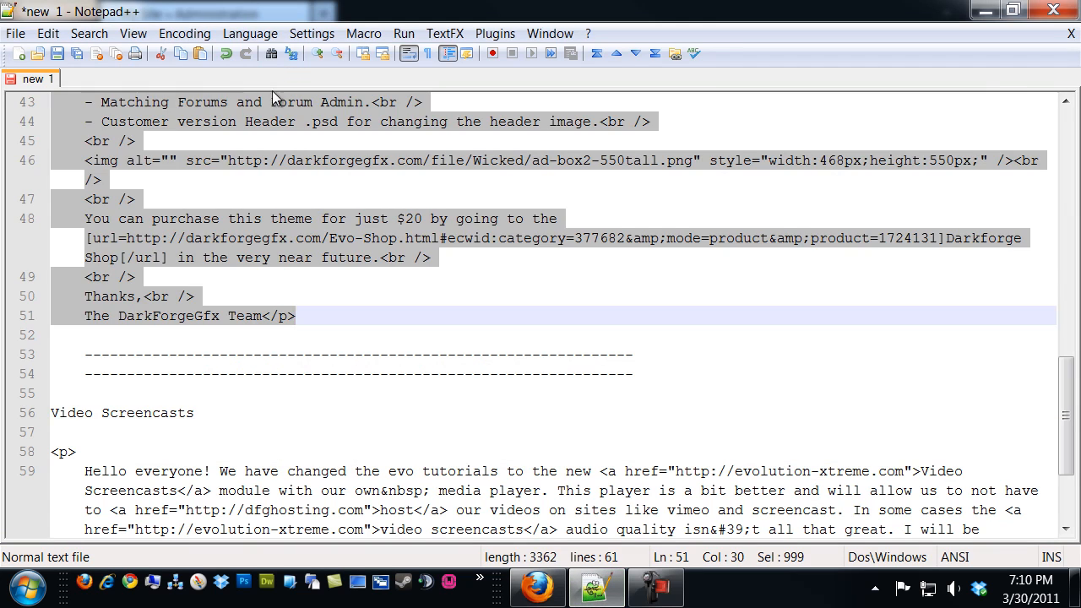
drag(201, 413, 46, 419)
key(ctrl+c)
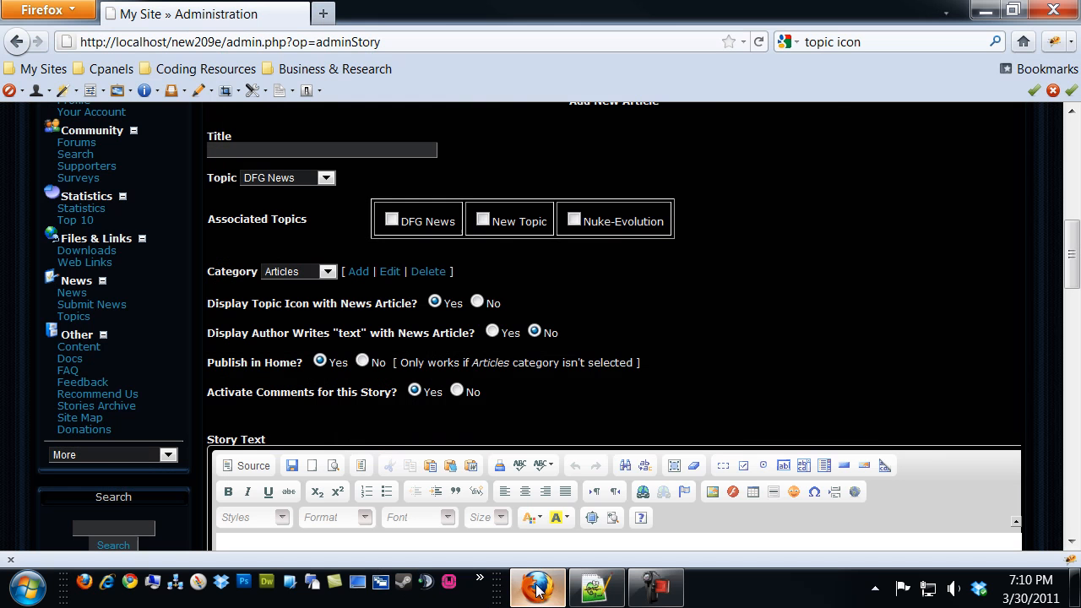
click(537, 587)
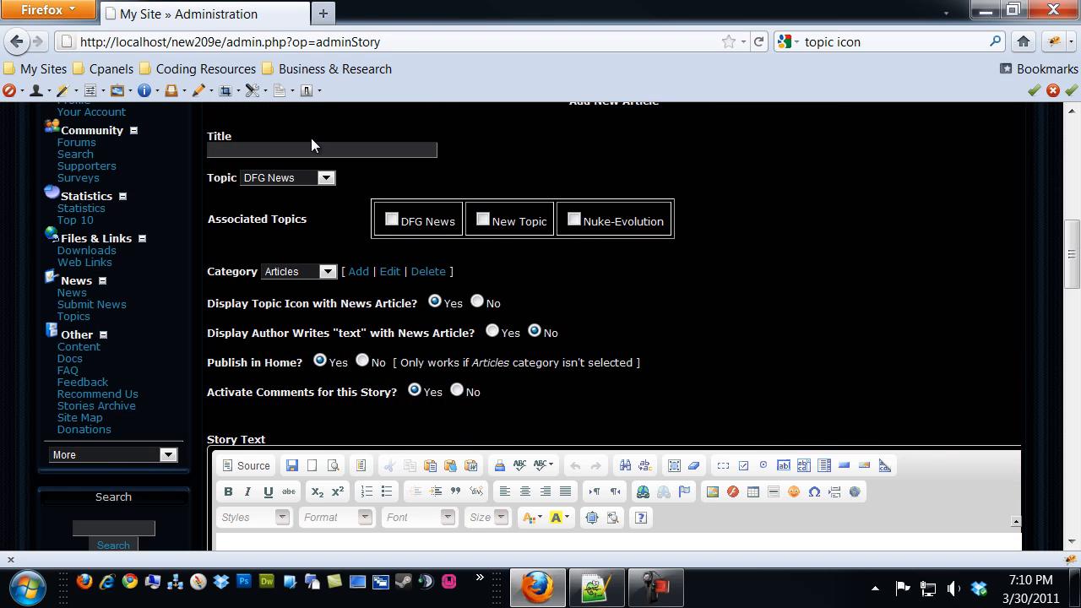
click(314, 152)
key(ctrl+v)
Set the article's topic, associated topic and category to DFG News, display the author writes text, and deactivate comments
click(327, 178)
click(327, 178)
click(390, 220)
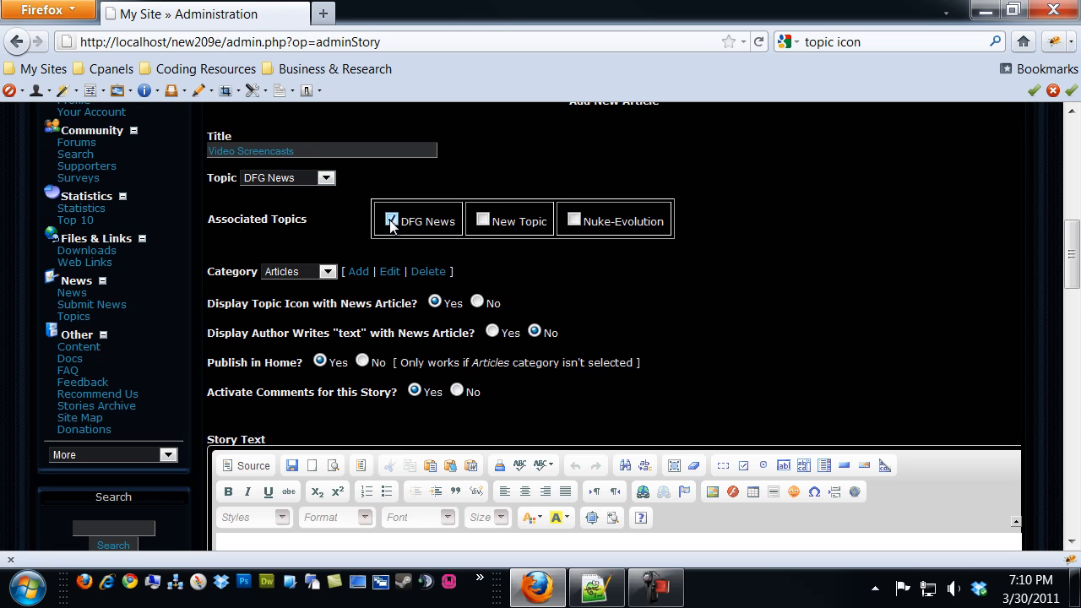
click(326, 272)
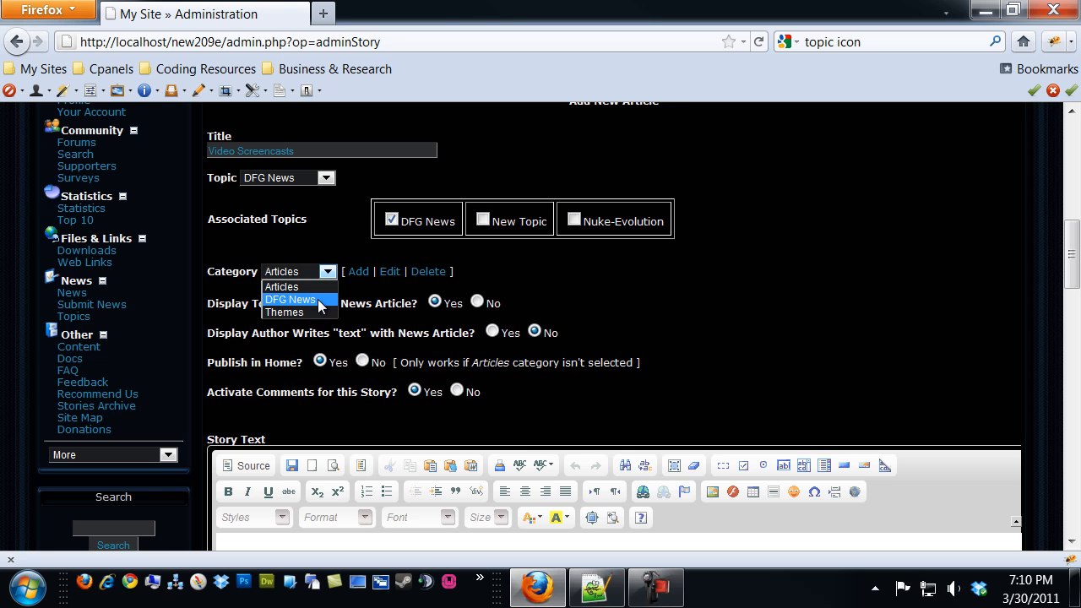
click(304, 300)
click(491, 331)
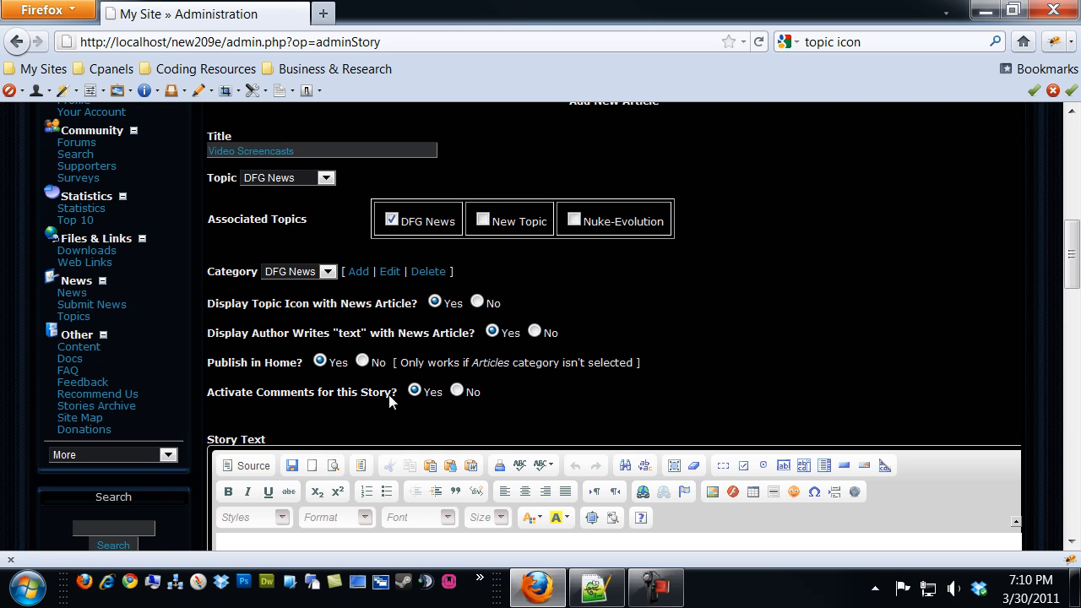
click(457, 390)
Copy the Video Screencasts HTML from Notepad++ and paste it into the Story Text source in Firefox, returning to the formatted view
scroll(128, 287, down, 3)
click(250, 237)
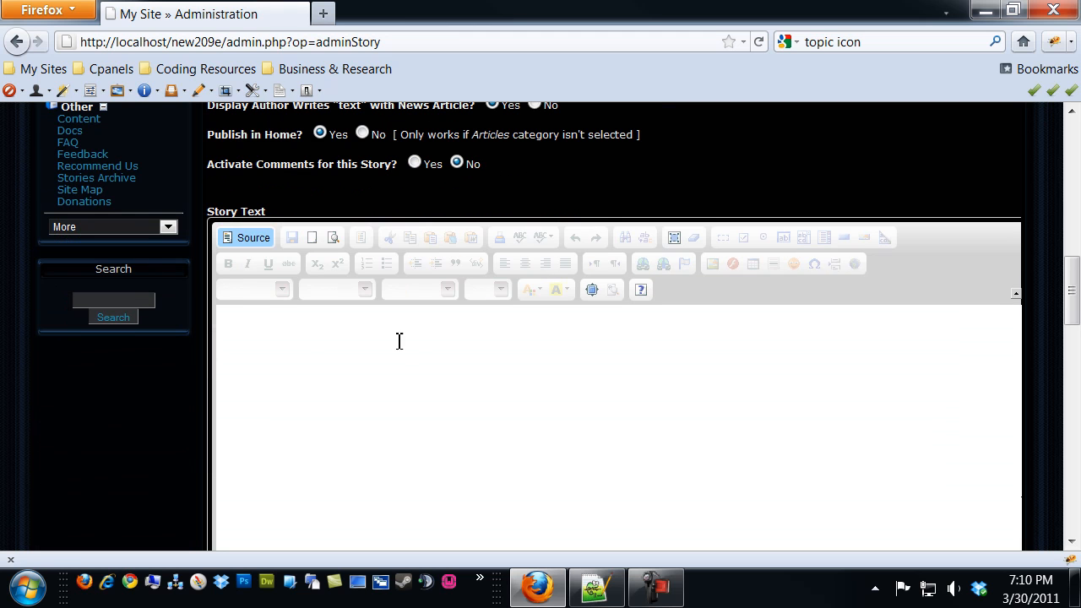
click(610, 589)
scroll(541, 338, down, 2)
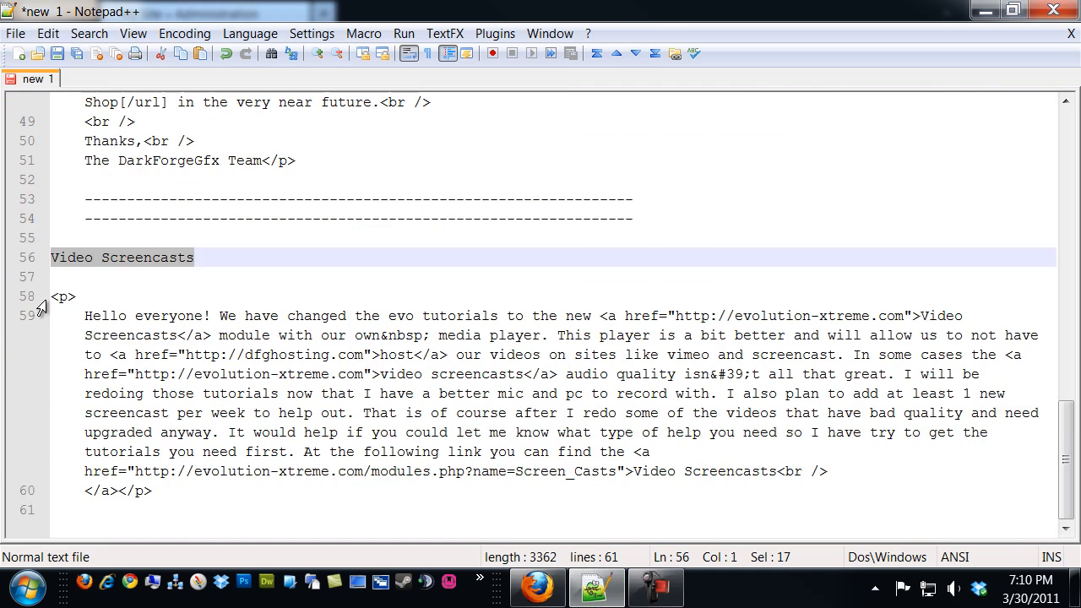
click(158, 490)
drag(159, 491, 42, 302)
key(ctrl+c)
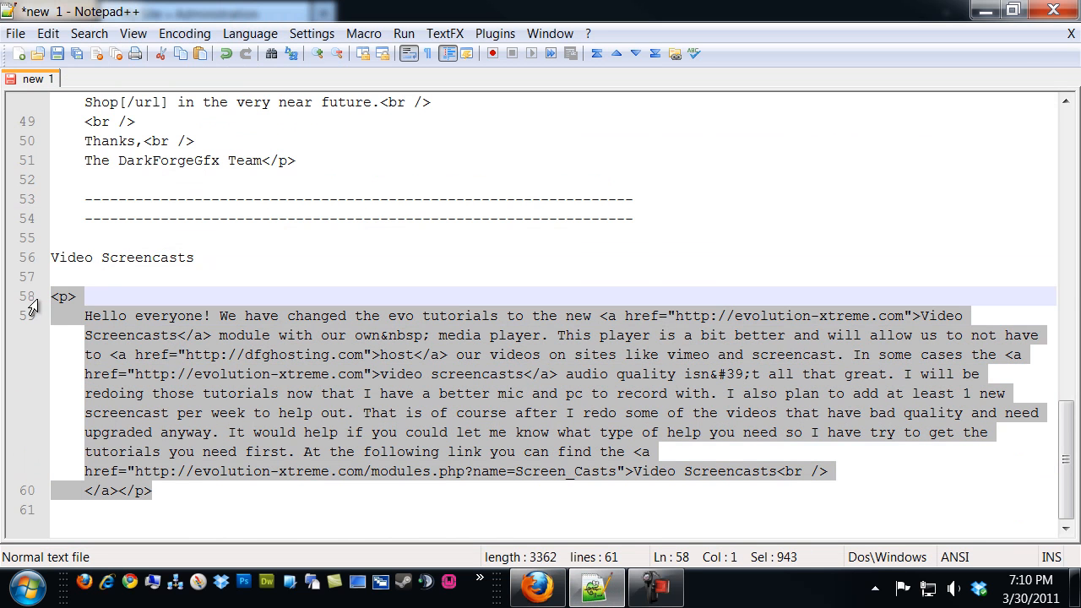
click(537, 588)
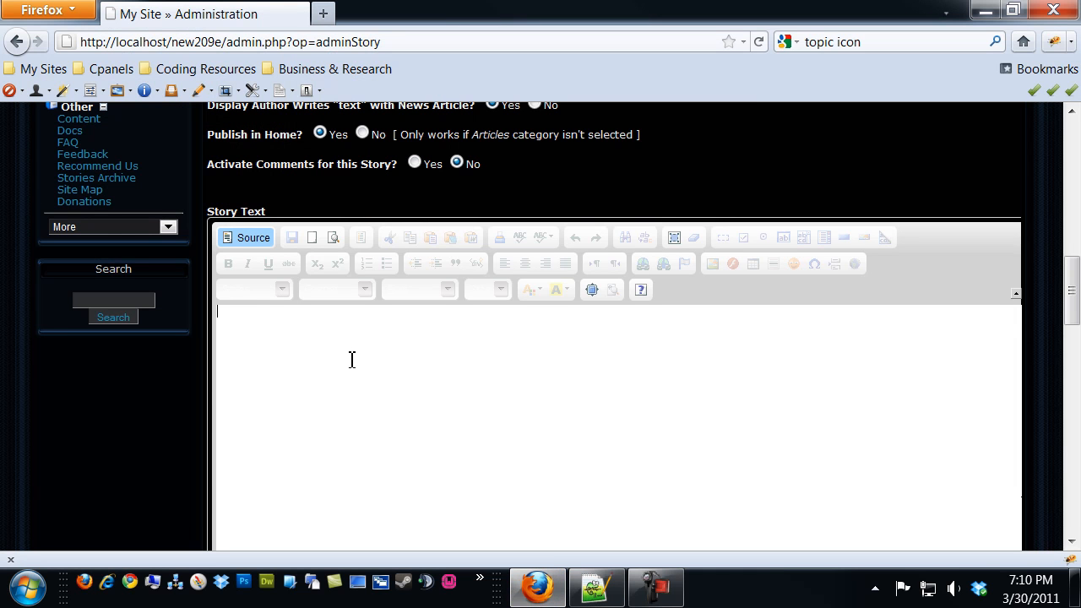
key(ctrl+v)
click(254, 238)
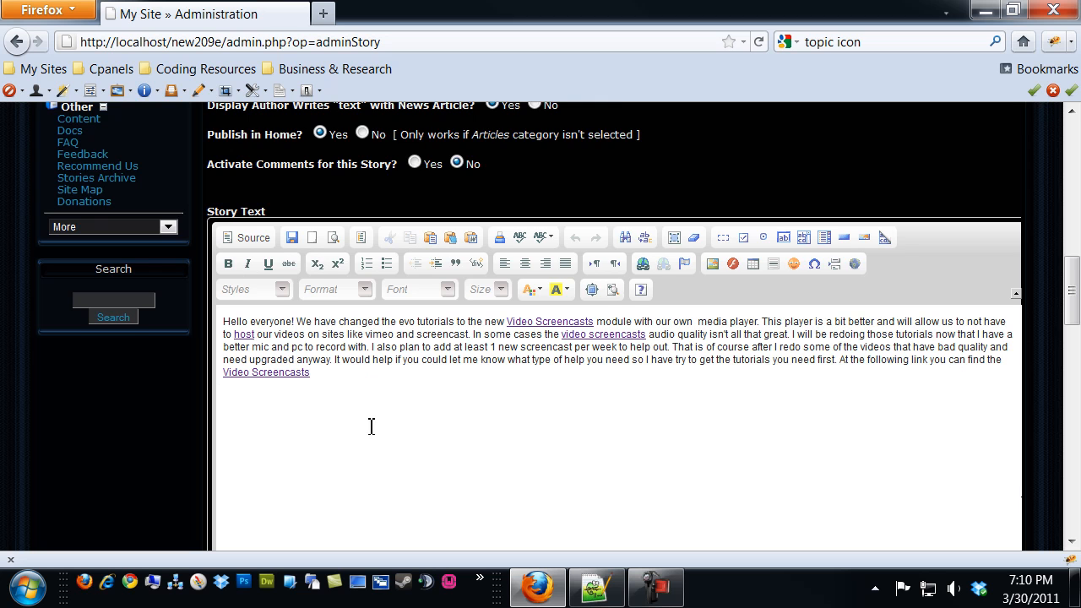
Review the Story Text and Extended Text areas and try the story programming option, leaving it set to No
scroll(225, 385, down, 7)
scroll(182, 361, down, 5)
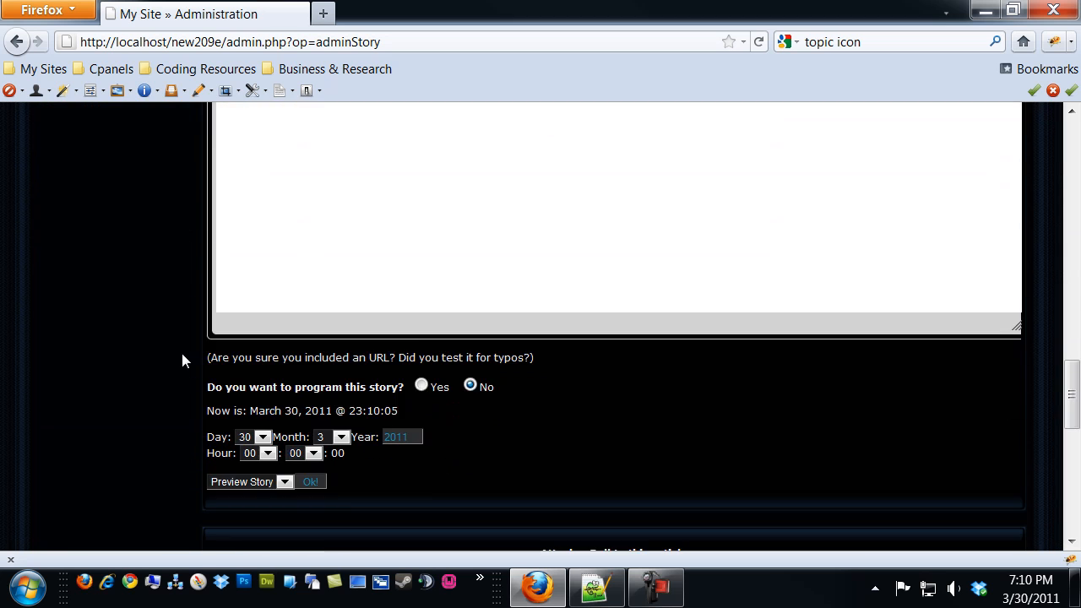
scroll(203, 355, up, 7)
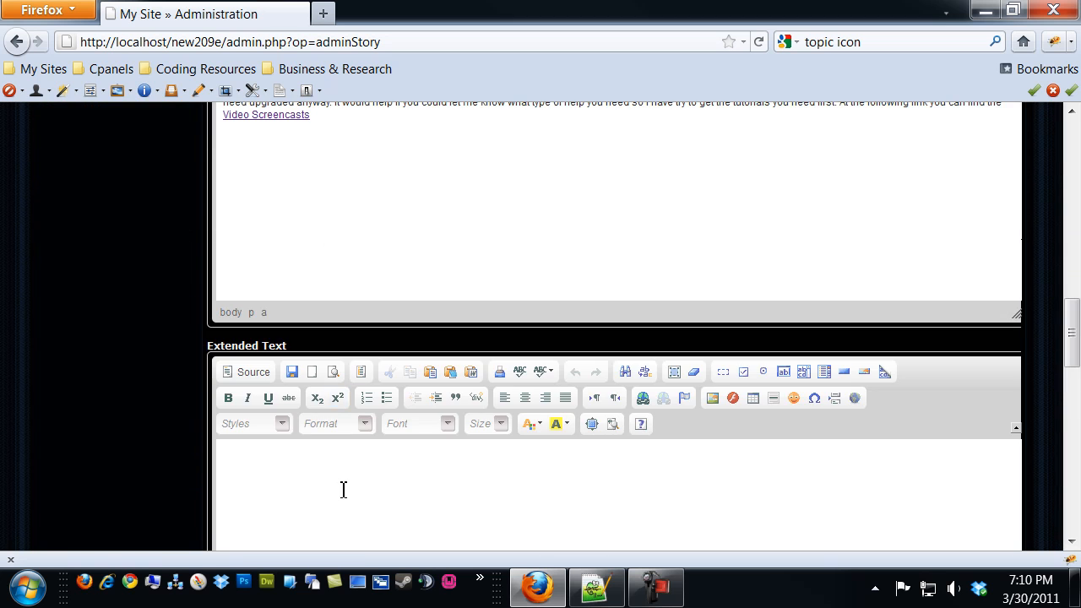
scroll(144, 278, up, 3)
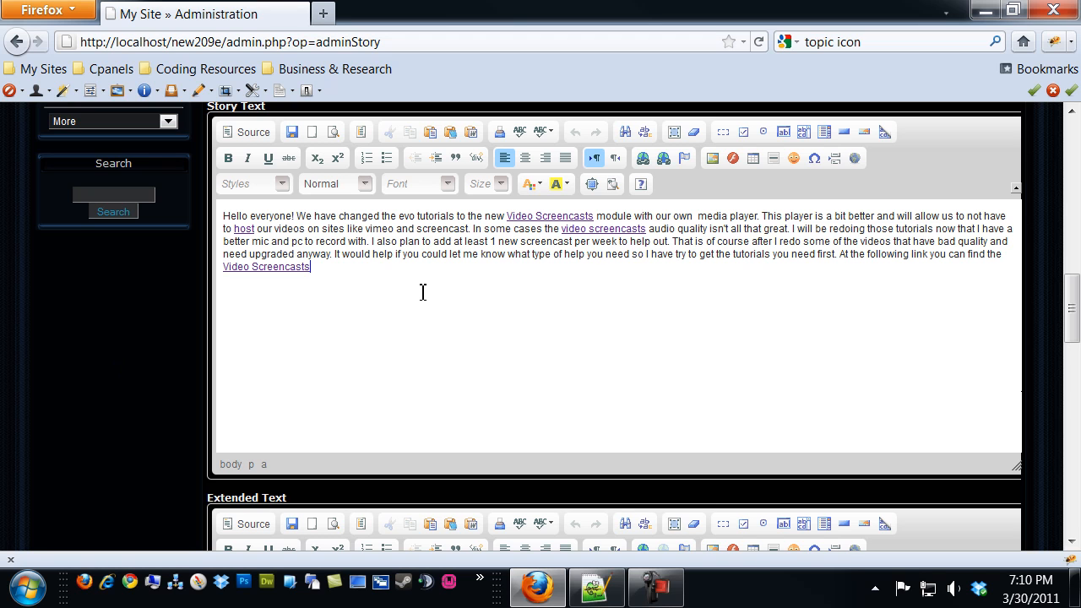
scroll(345, 295, down, 5)
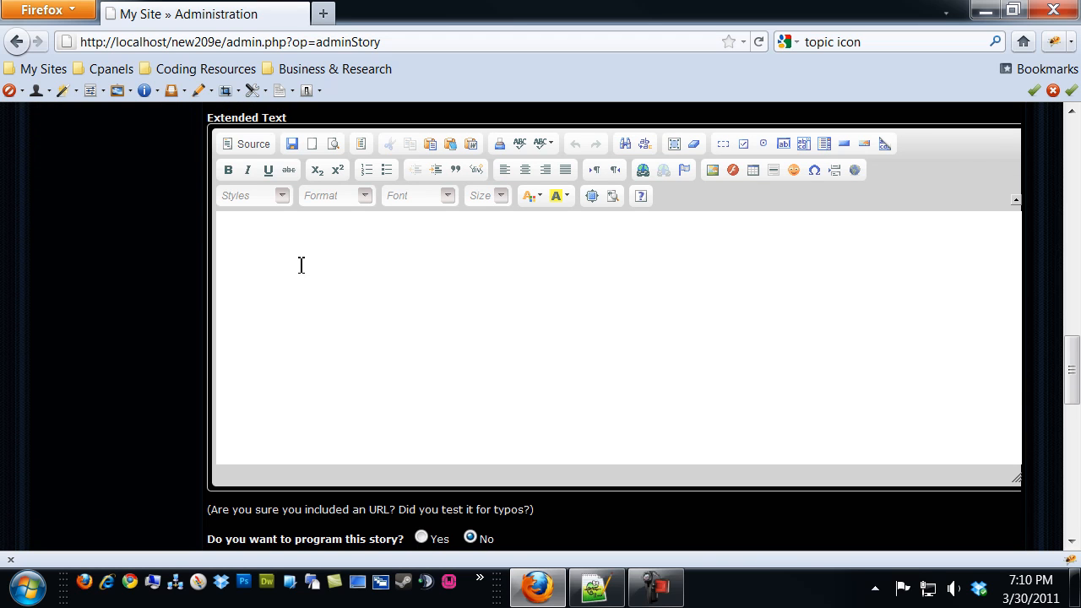
scroll(111, 232, down, 3)
scroll(112, 232, up, 1)
scroll(114, 230, down, 2)
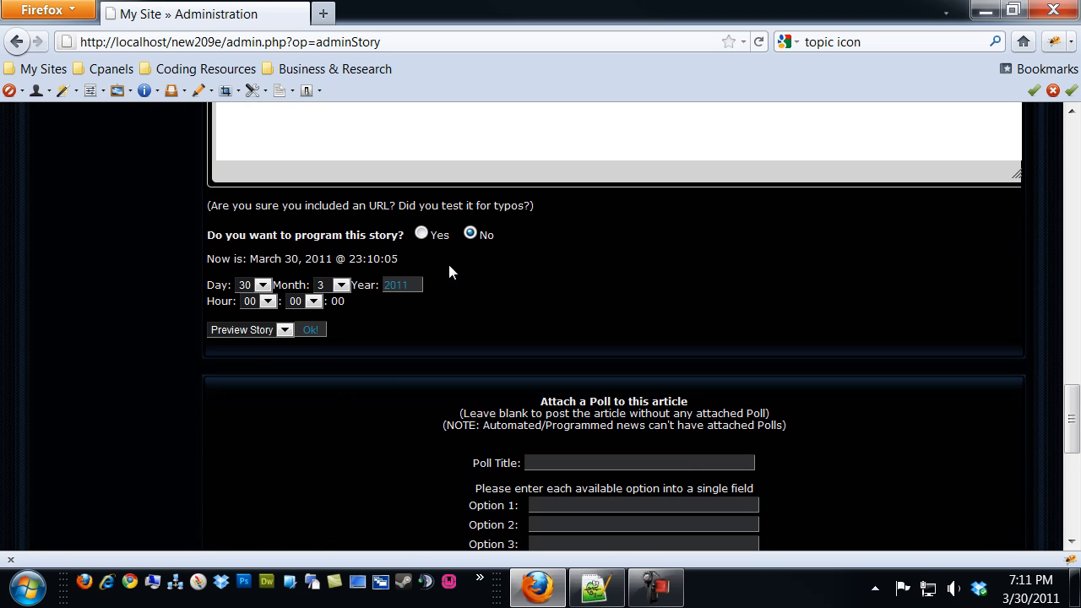
click(421, 234)
click(471, 234)
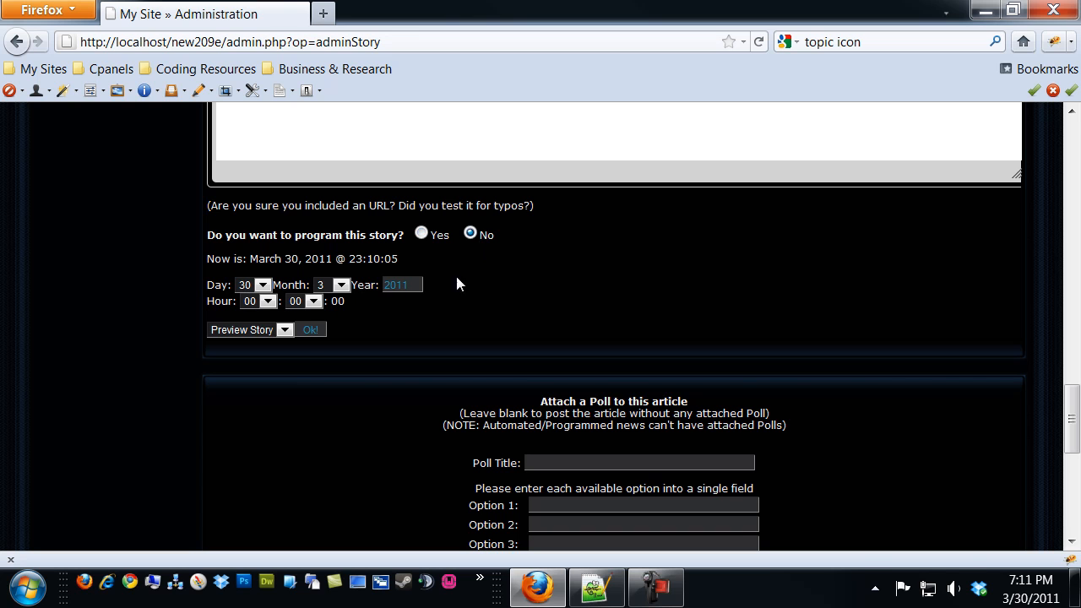
Choose Post Story for the Video Screencasts article and submit it
click(281, 331)
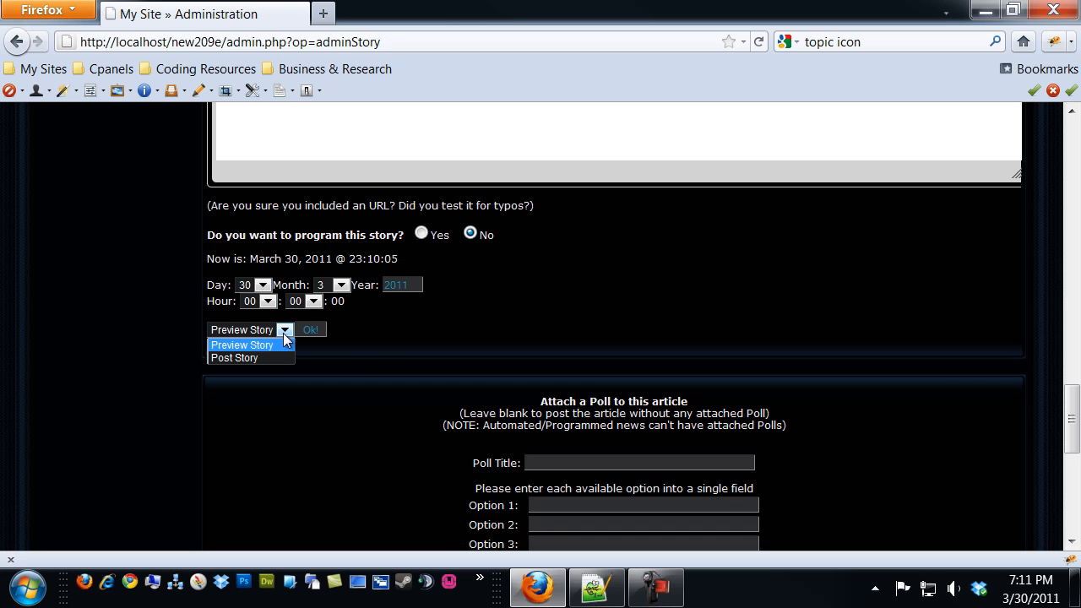
click(264, 357)
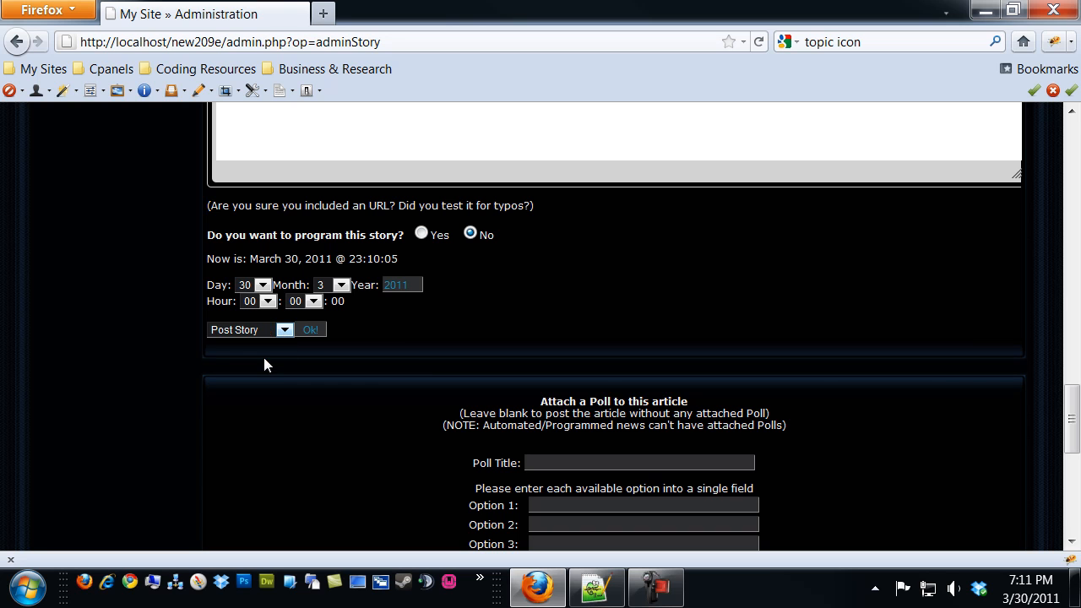
click(311, 329)
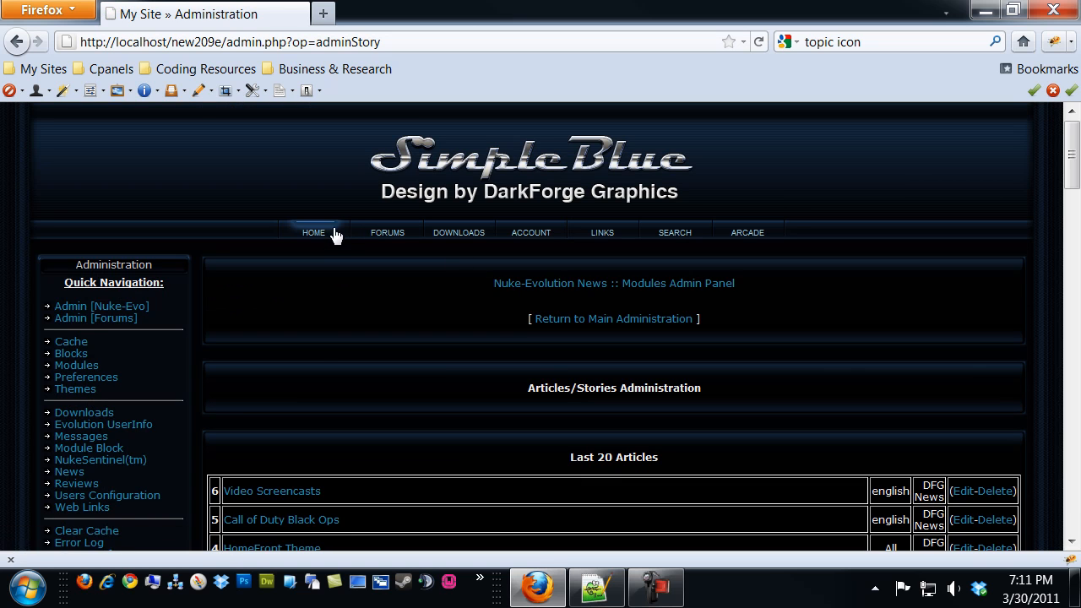
Check the Last 20 Articles list and compare the Video Screencasts and Call of Duty Black Ops articles on the home page
scroll(322, 262, down, 3)
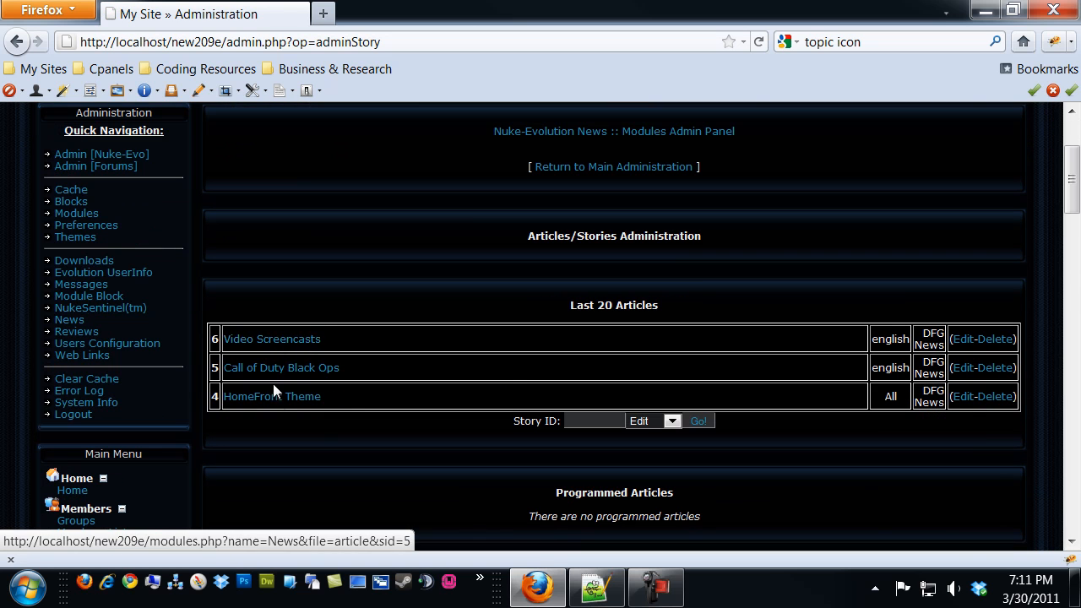
scroll(277, 226, up, 2)
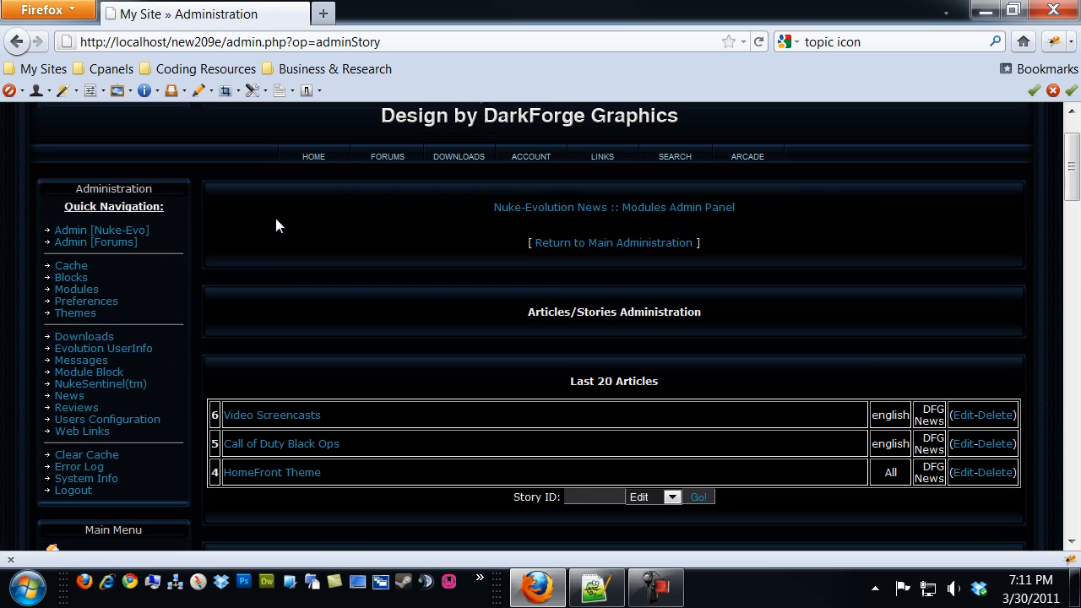
click(310, 167)
scroll(258, 274, down, 10)
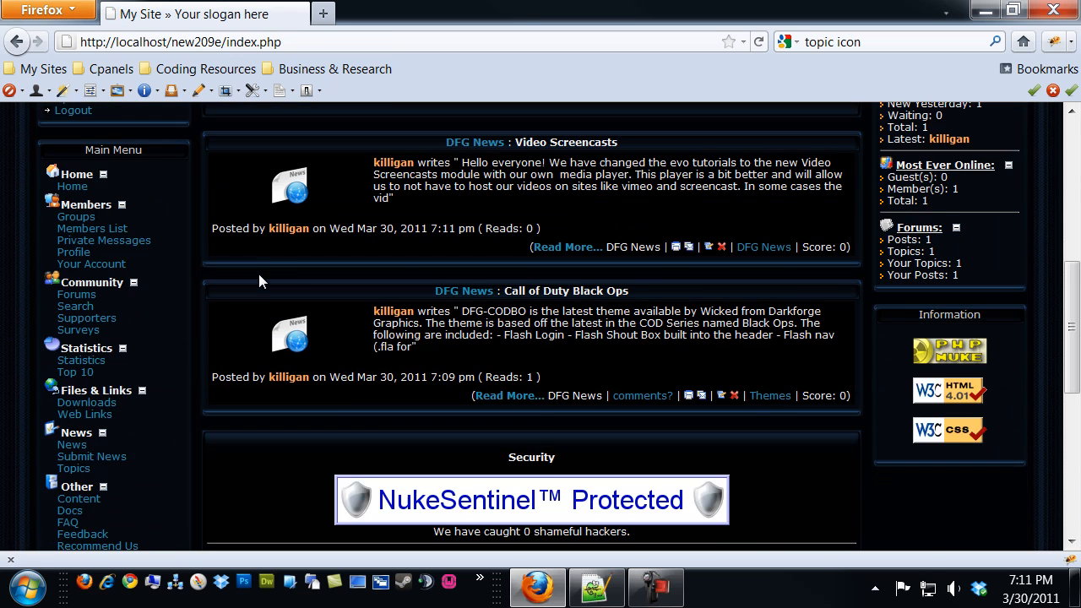
scroll(259, 274, down, 2)
scroll(241, 277, up, 5)
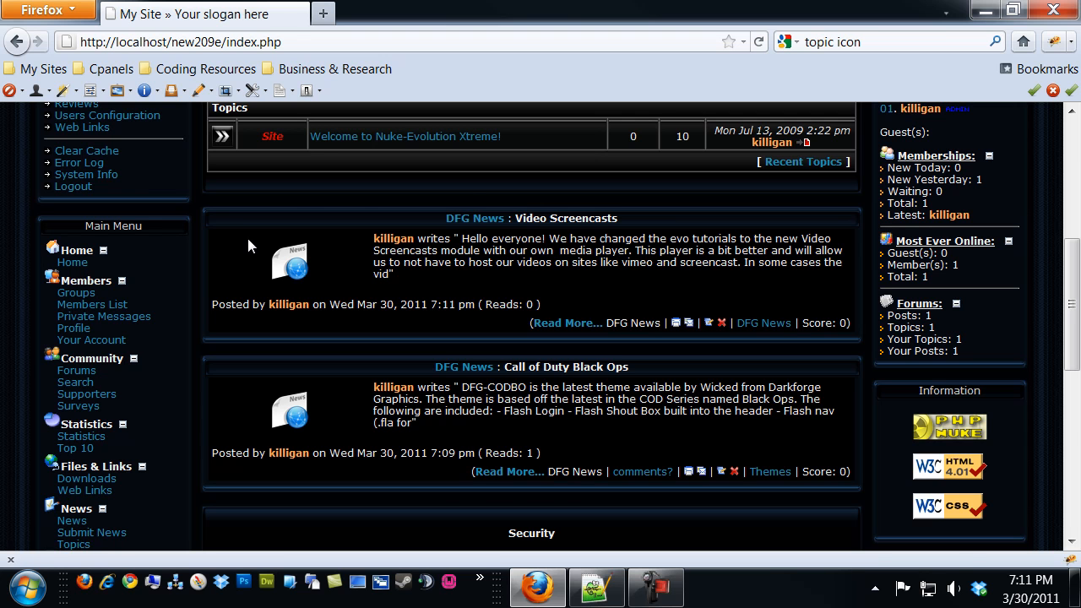
scroll(135, 224, up, 6)
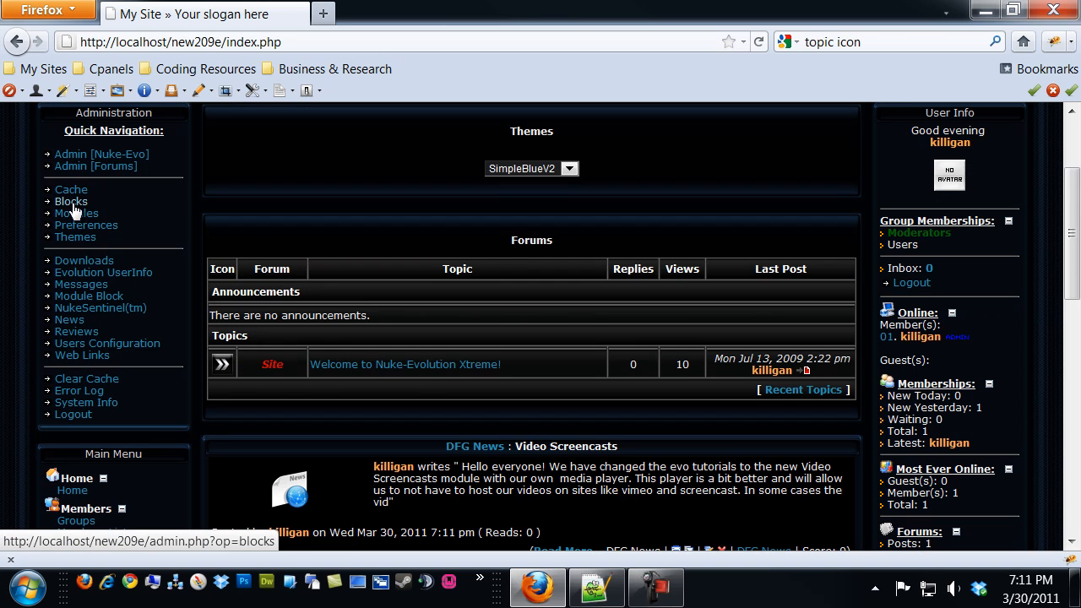
Open News Configuration from the Nuke-Evo administration and set Display Column to Dual Column
click(84, 154)
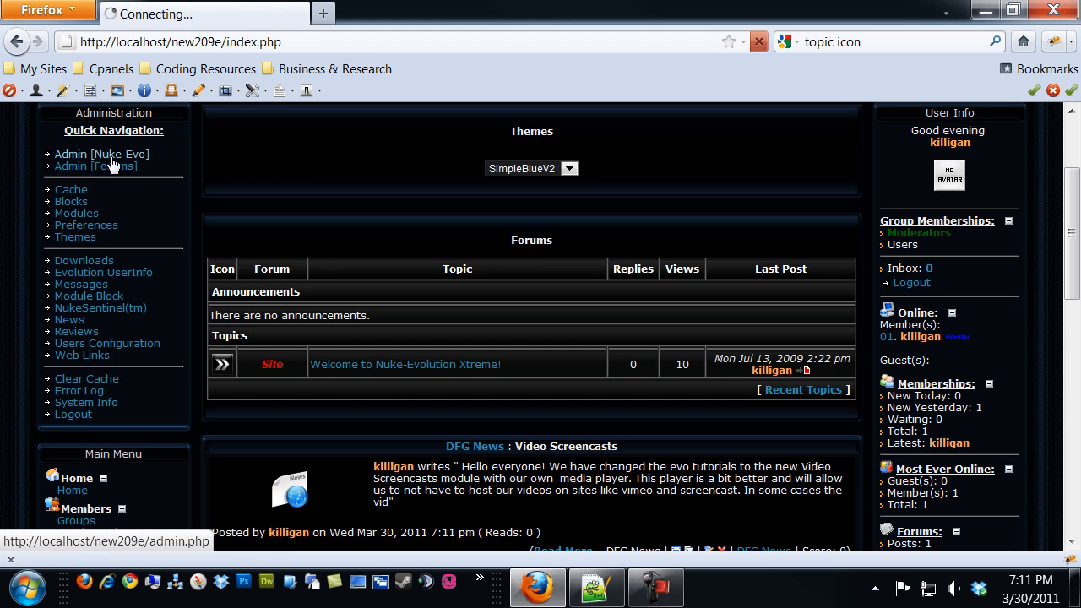
scroll(700, 460, down, 5)
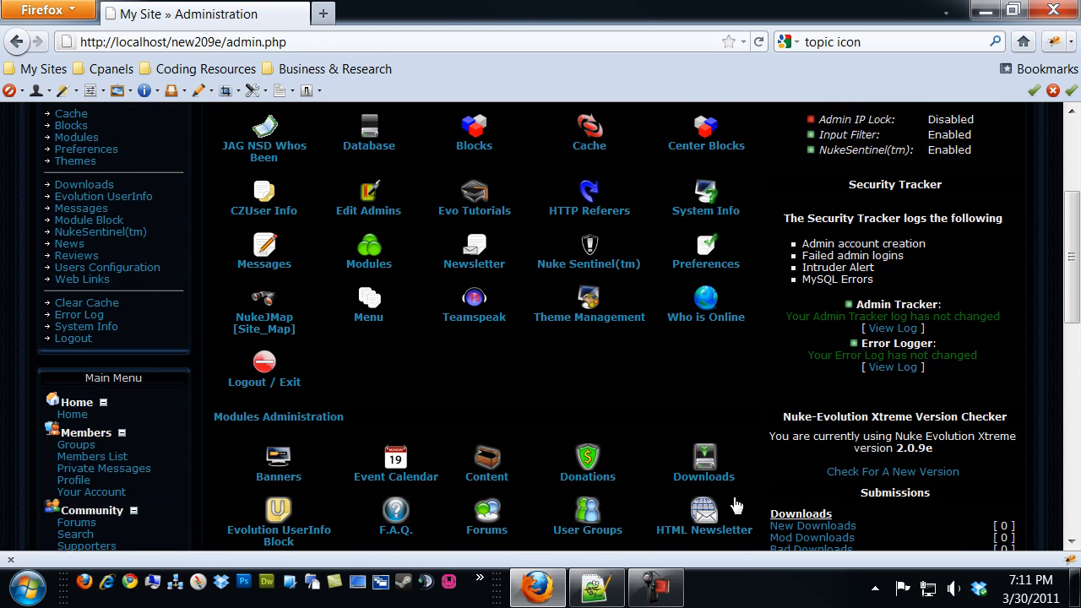
scroll(690, 505, down, 4)
click(704, 418)
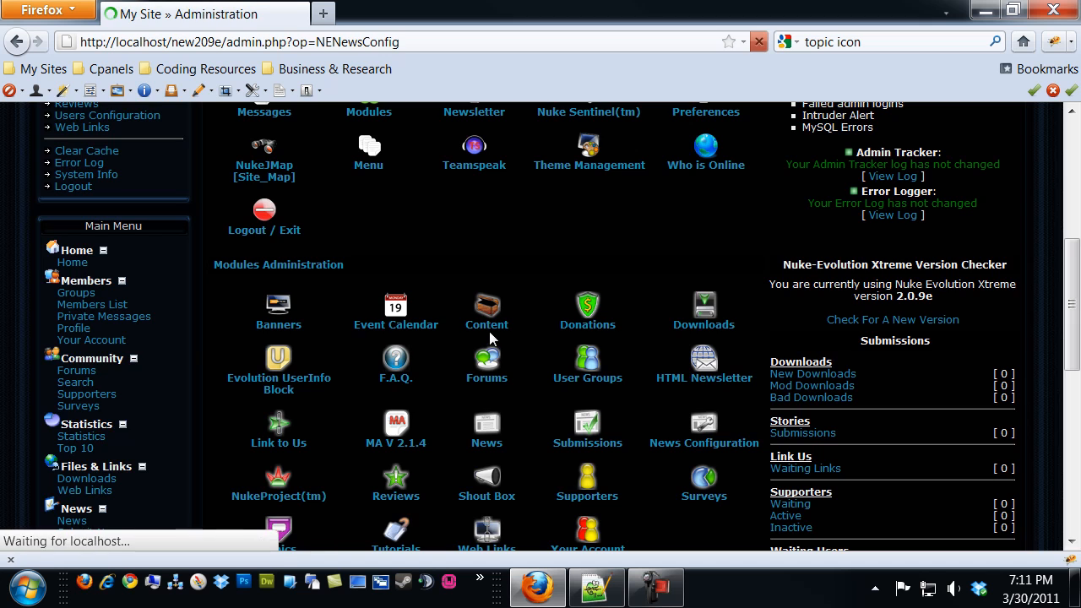
scroll(436, 335, down, 5)
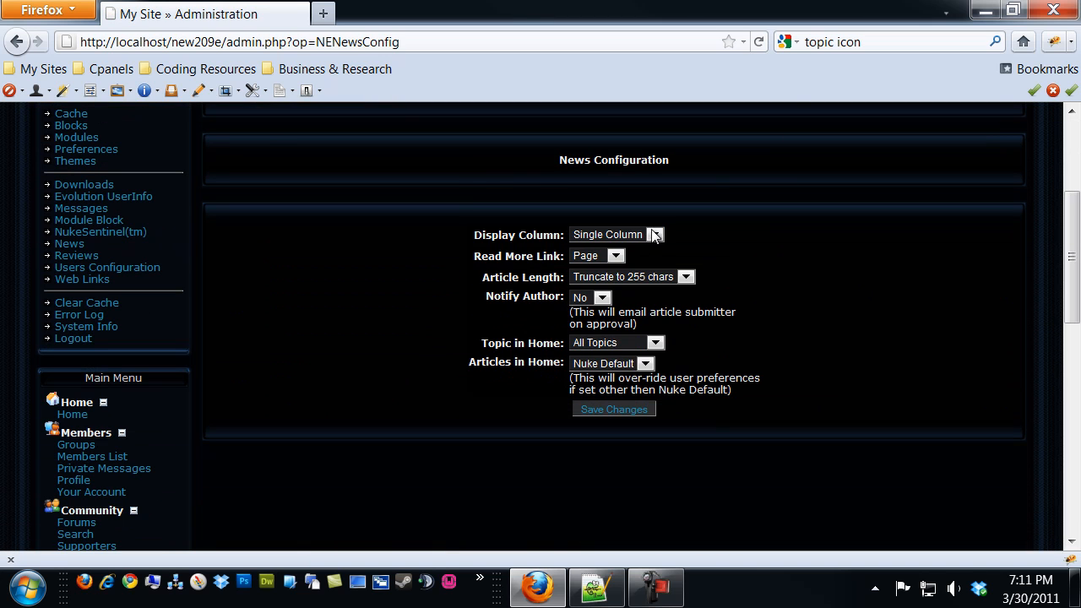
click(654, 236)
click(632, 263)
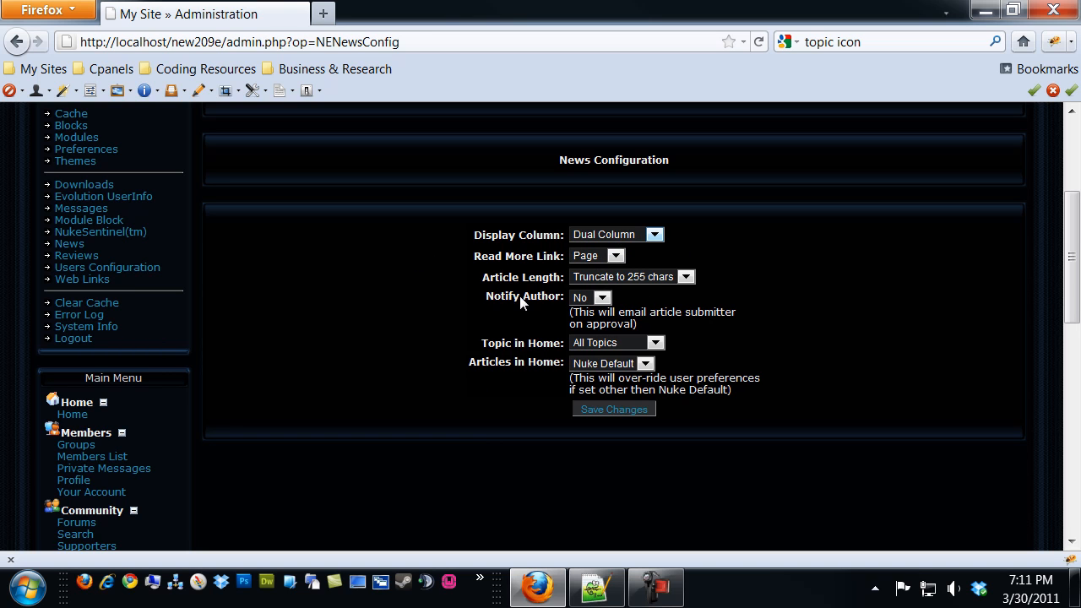
Set Display Column to Single Column and Article Length to Original text in the News Configuration, and save the changes
click(655, 234)
click(641, 246)
click(686, 277)
click(668, 291)
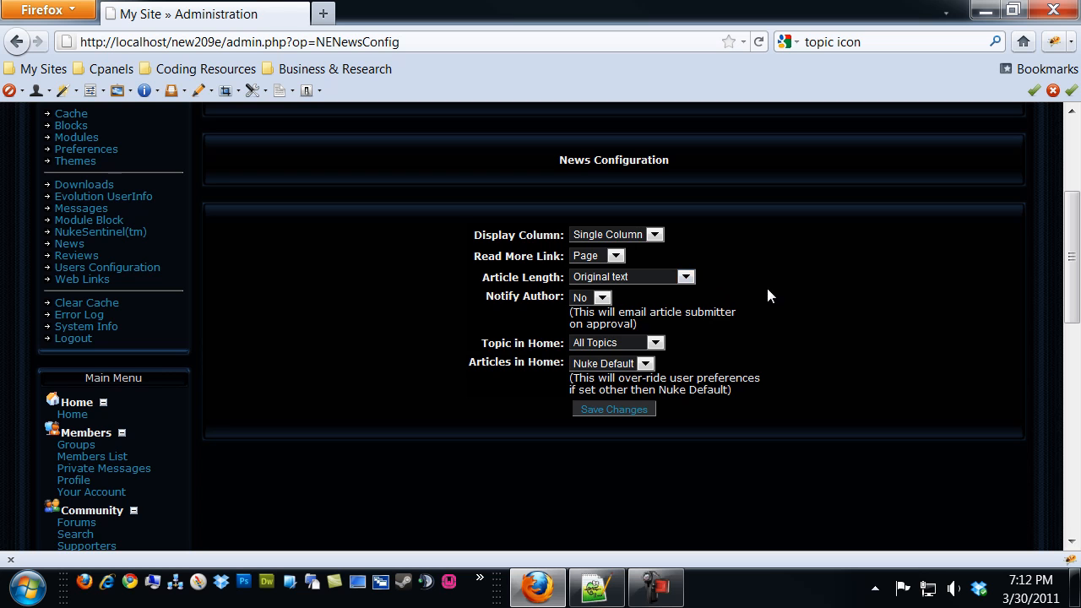
scroll(457, 338, down, 3)
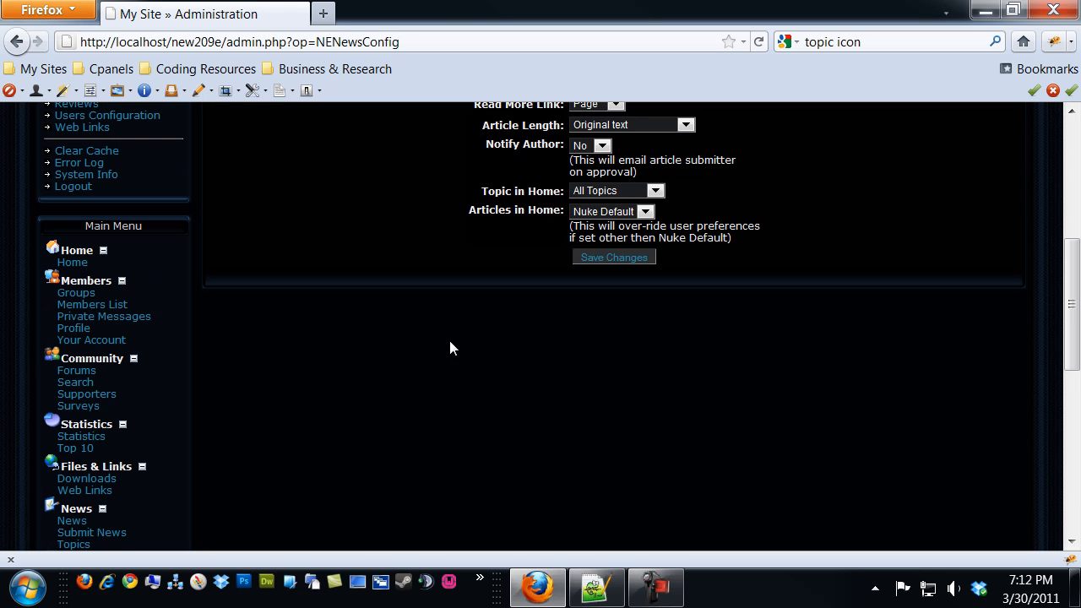
click(604, 257)
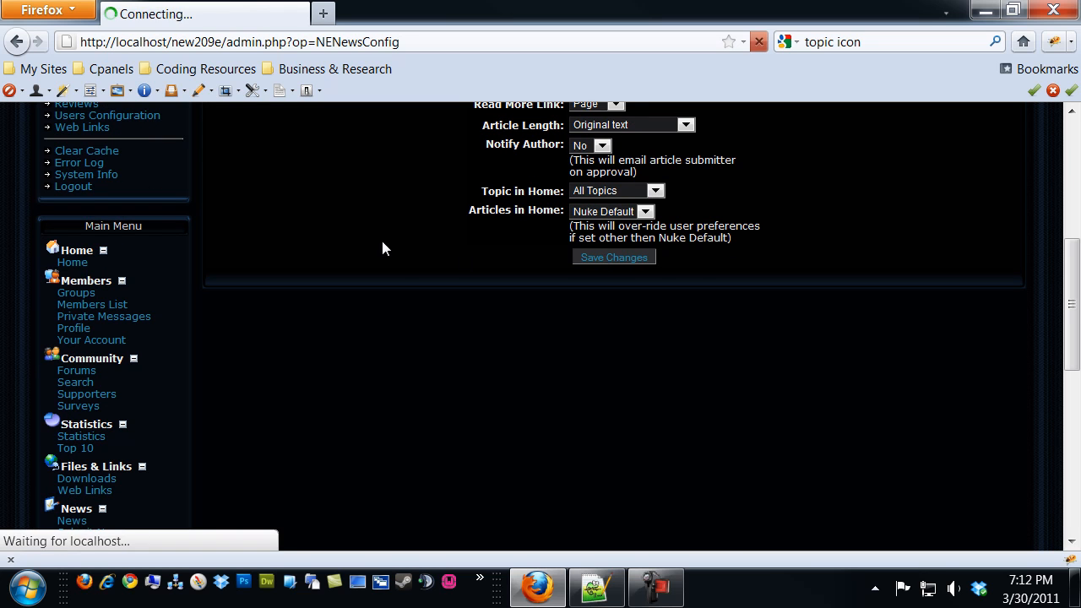
Check how the Video Screencasts and Call of Duty Black Ops articles are laid out on the home page
click(330, 237)
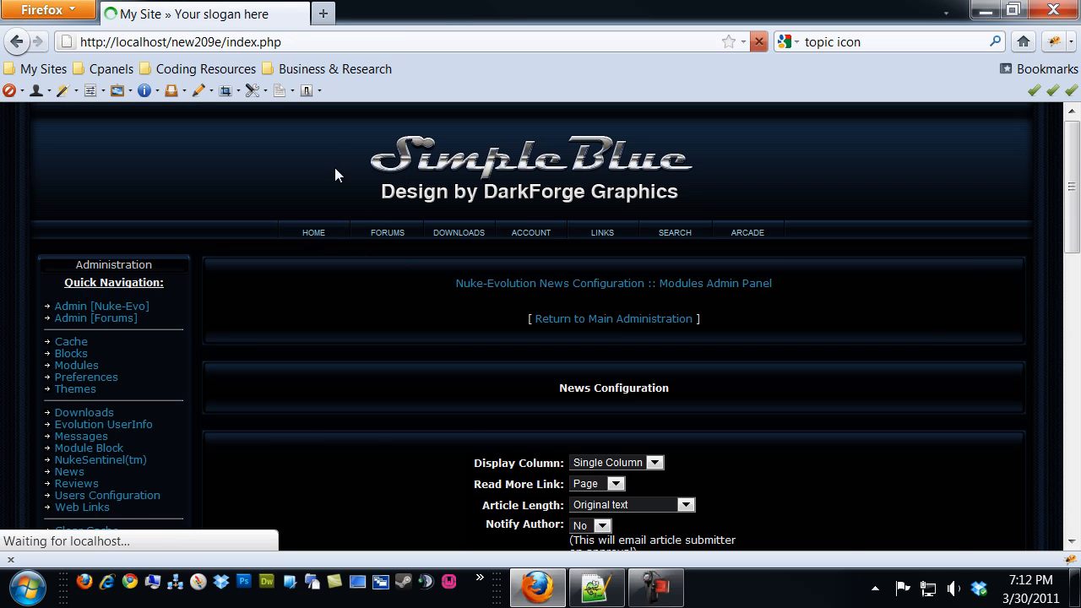
scroll(349, 310, down, 8)
scroll(350, 310, down, 12)
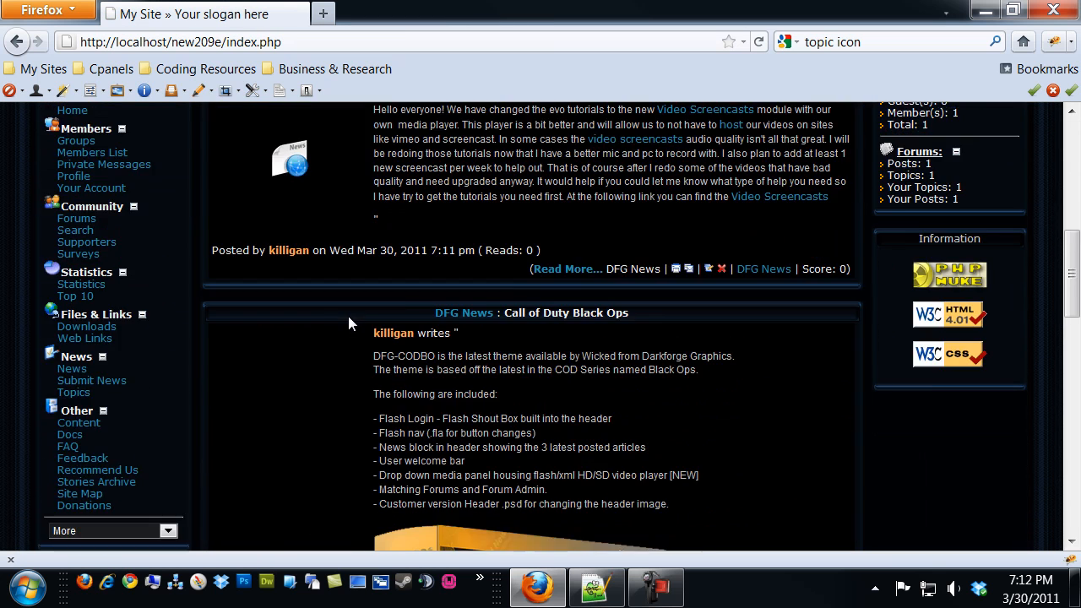
scroll(348, 324, down, 5)
scroll(346, 325, up, 16)
scroll(340, 317, up, 5)
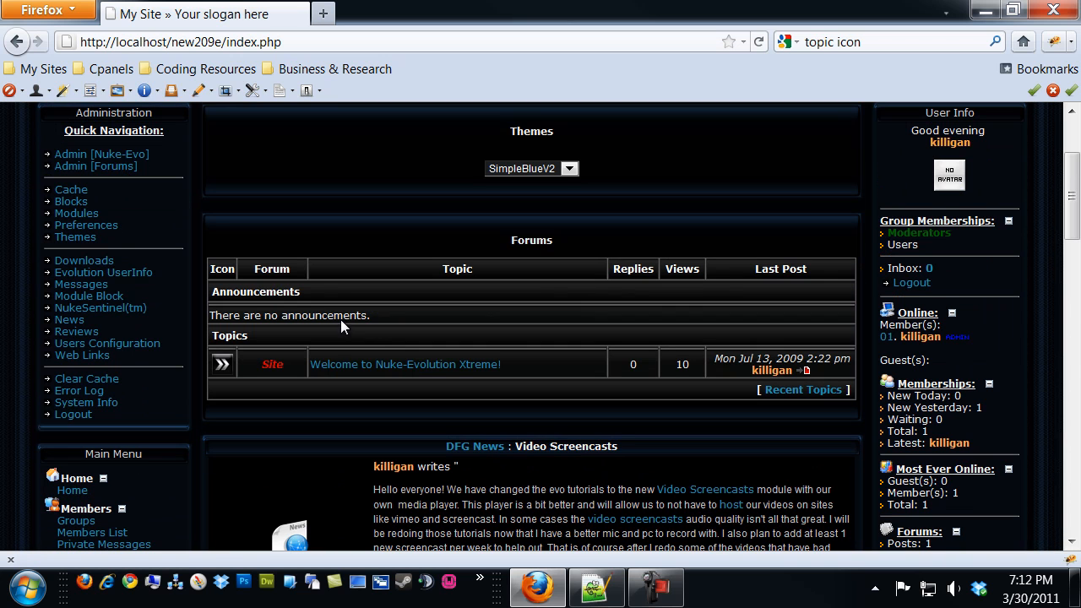
Reopen News Configuration from the Nuke-Evo administration, set Dual Column with Article Length at Truncate to 255 chars, and save
click(76, 155)
scroll(592, 258, down, 2)
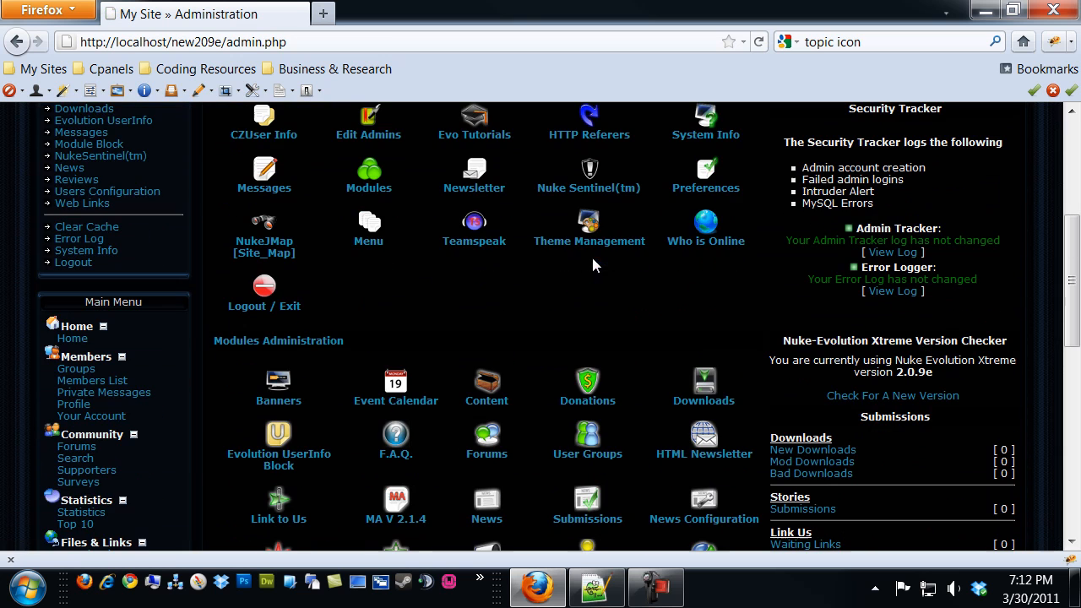
scroll(663, 405, down, 2)
click(707, 428)
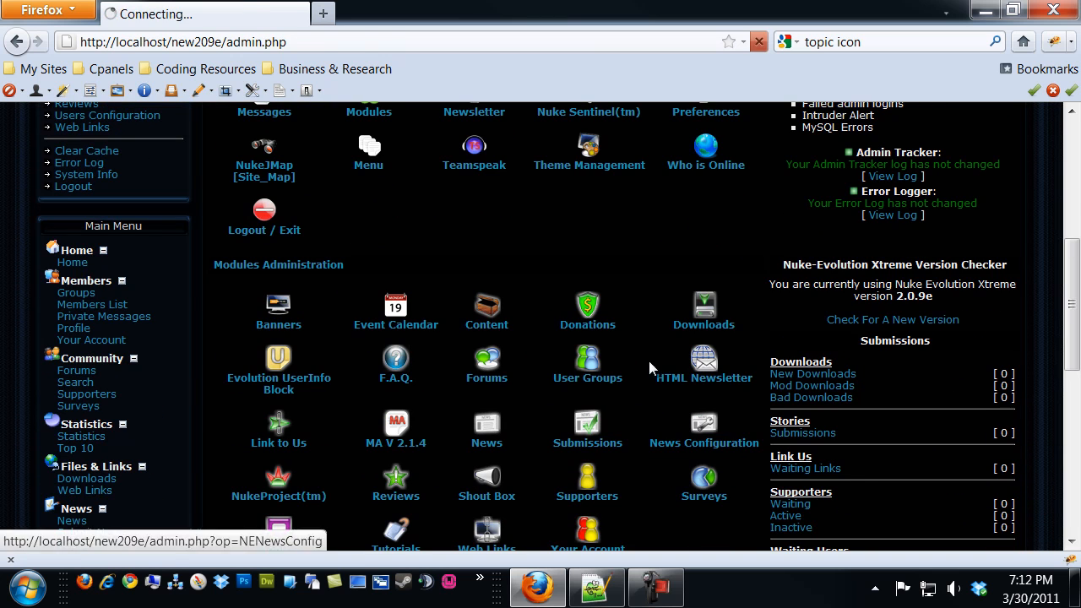
scroll(551, 270, down, 2)
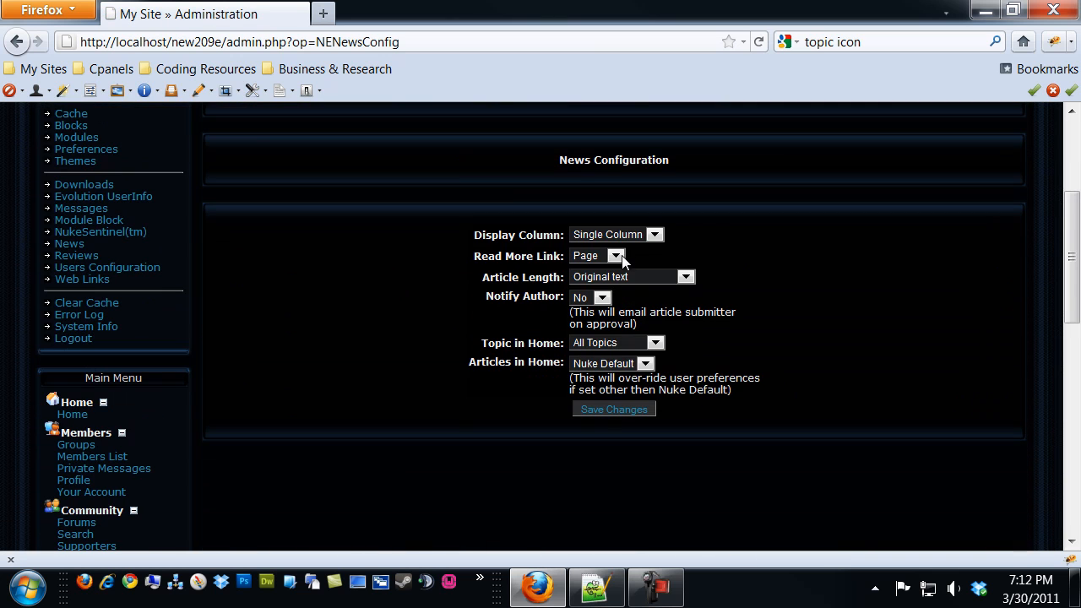
click(654, 236)
click(634, 262)
click(686, 277)
click(657, 305)
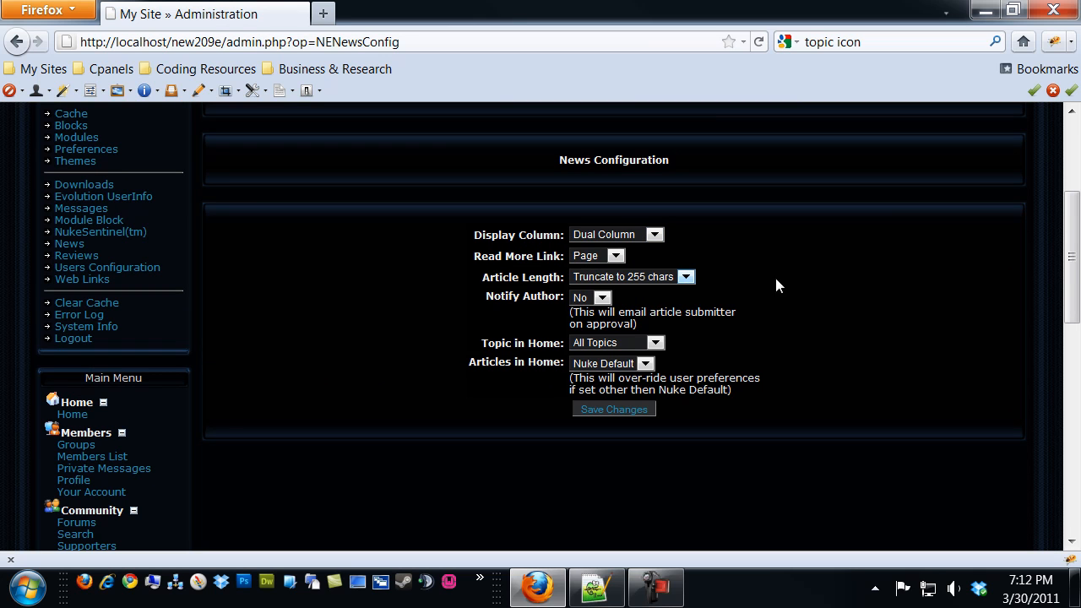
click(615, 411)
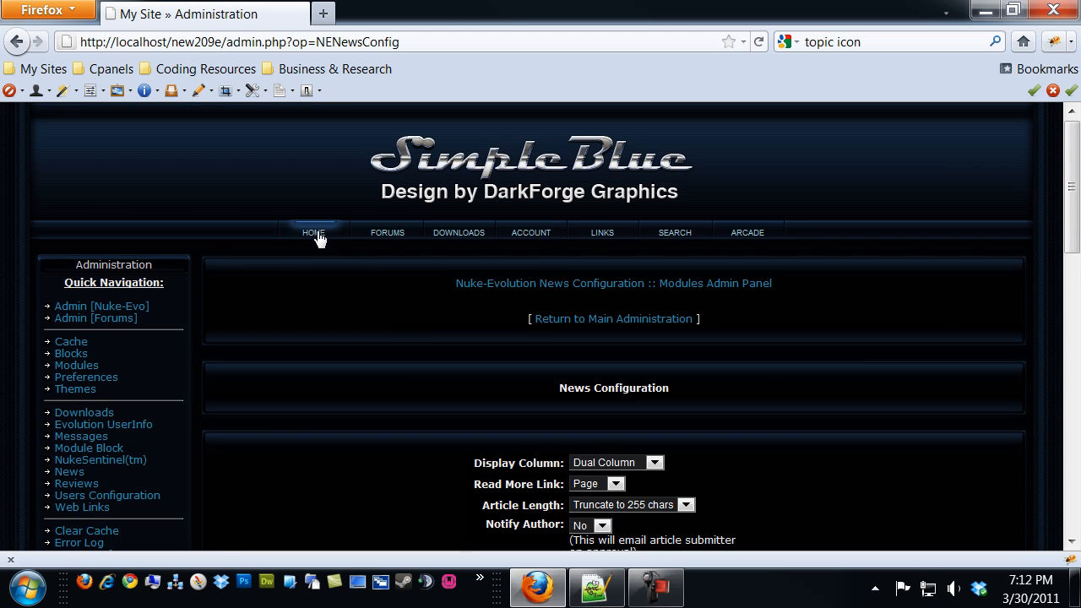
Examine the dual-column, truncated news articles on the home page
click(321, 234)
scroll(349, 144, down, 10)
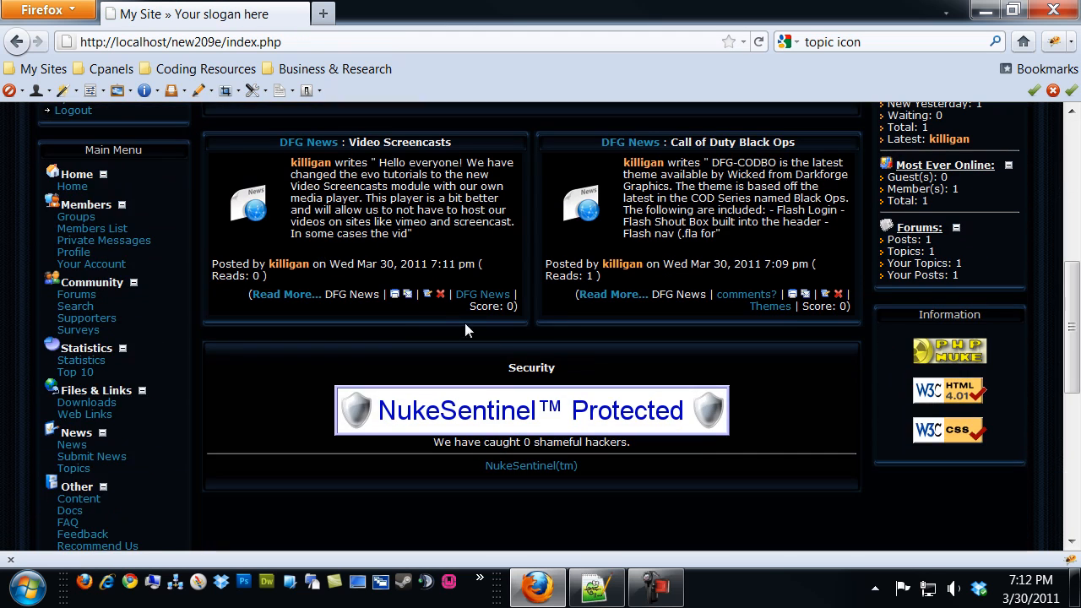
scroll(805, 410, up, 3)
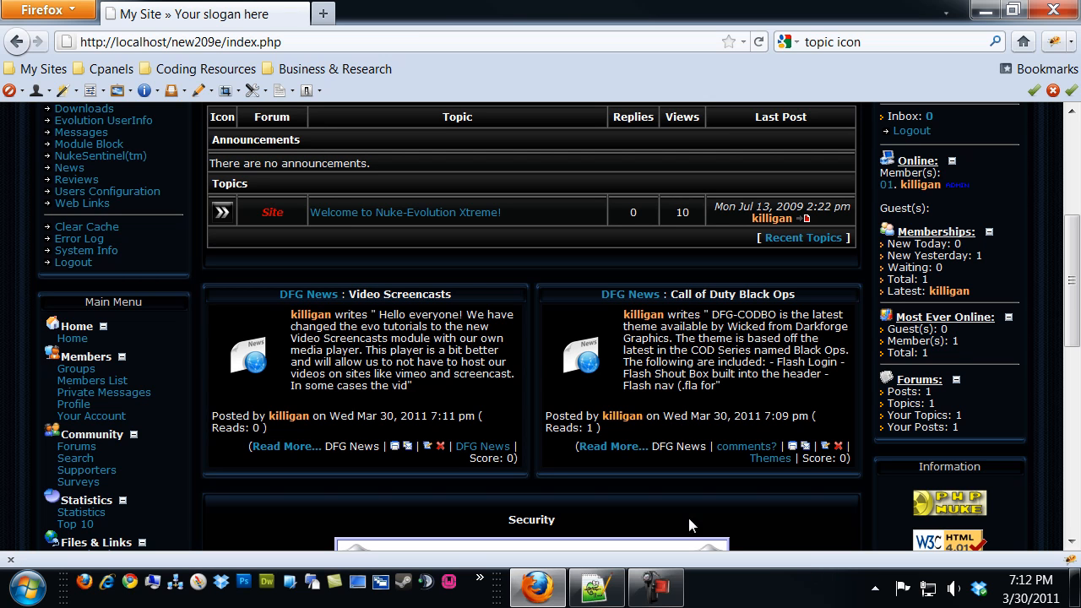
Edit the Video Screencasts article from the News administration, setting its category to Articles and Publish in Home to No, and save it
scroll(106, 398, up, 5)
click(63, 471)
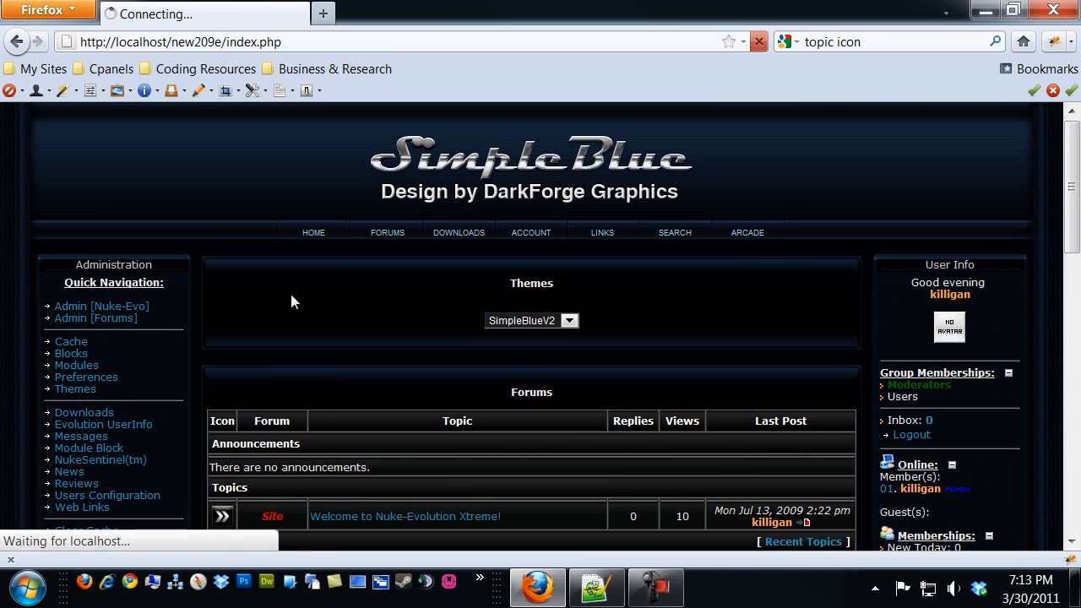
scroll(392, 308, down, 3)
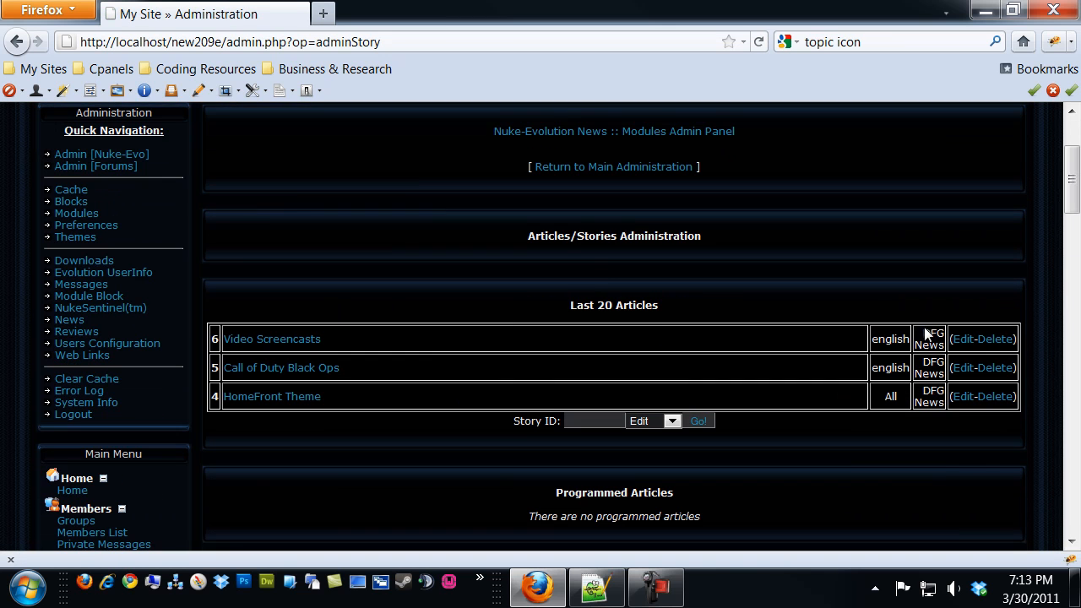
click(961, 348)
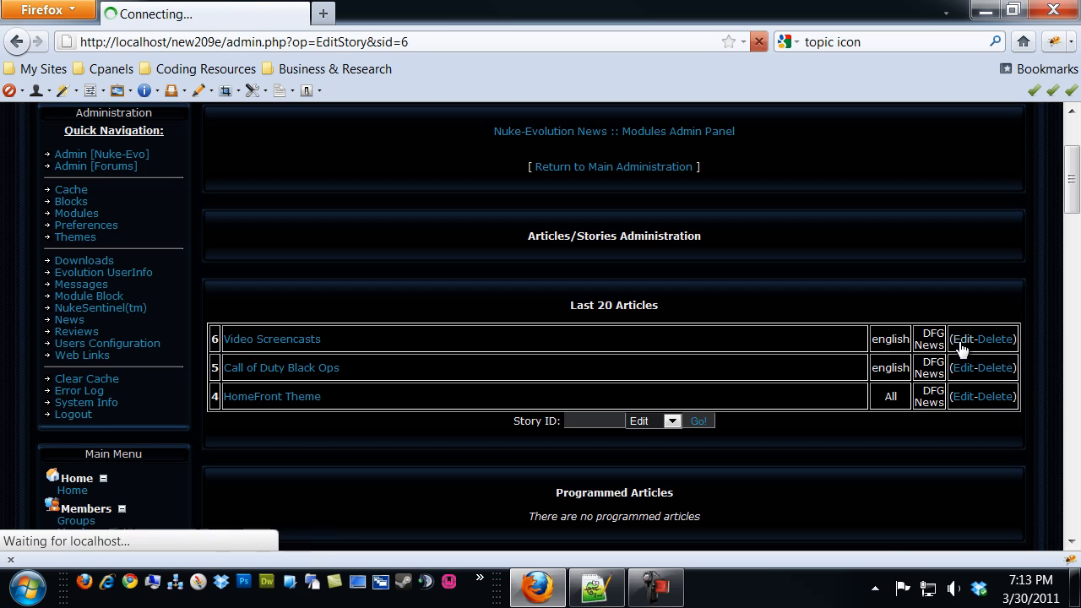
scroll(413, 304, down, 5)
scroll(388, 329, down, 5)
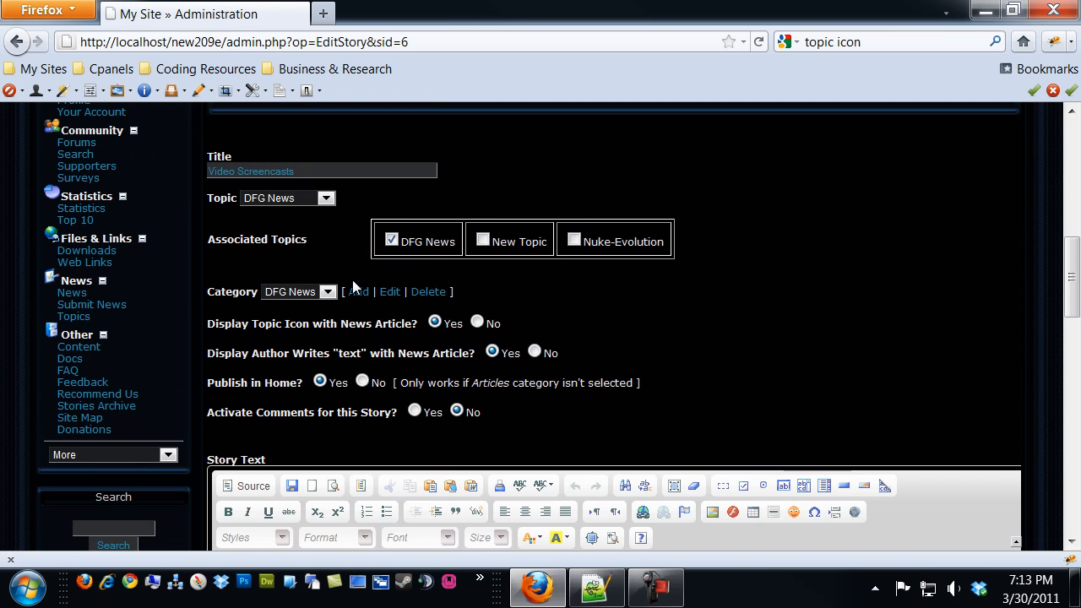
click(323, 299)
click(312, 305)
click(361, 382)
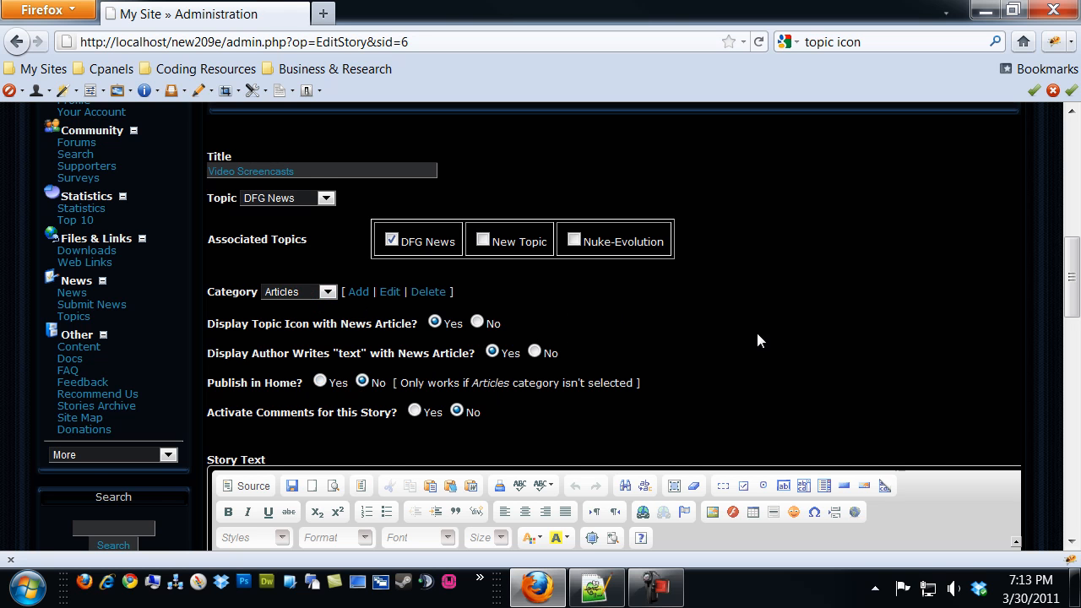
scroll(487, 321, down, 10)
scroll(232, 406, down, 3)
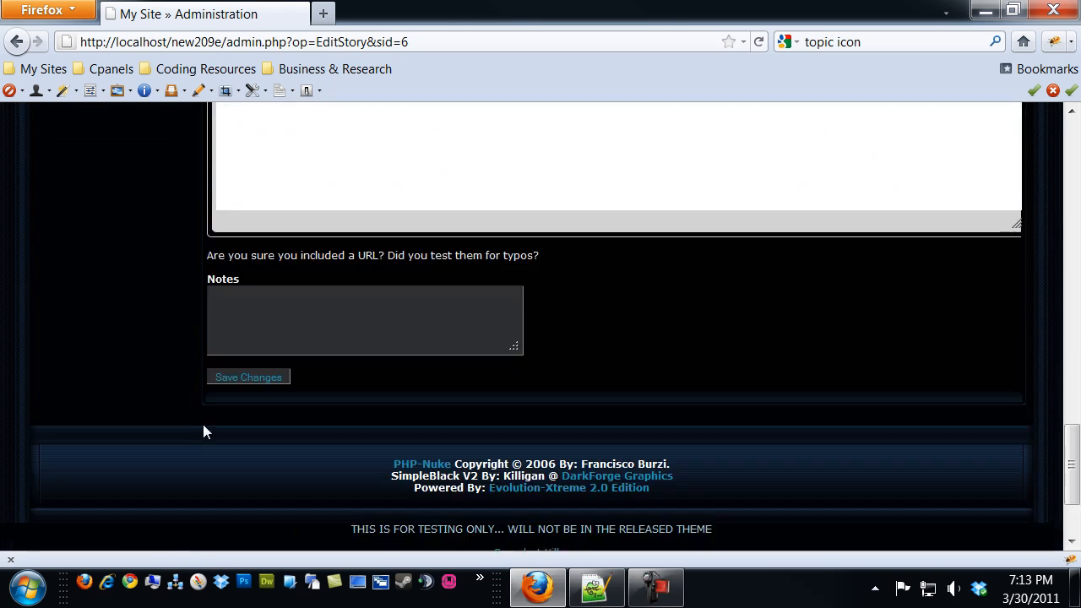
click(250, 380)
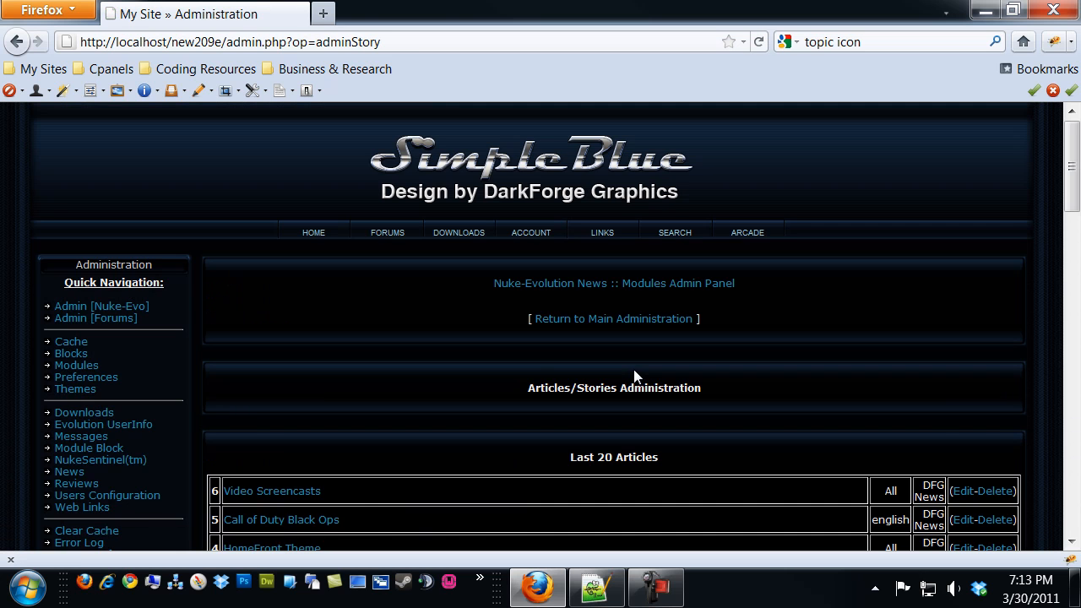
Edit the Call of Duty Black Ops article, setting its category to Articles and Publish in Home to No, and save it
scroll(632, 374, down, 3)
click(963, 368)
scroll(301, 291, down, 3)
scroll(300, 290, down, 20)
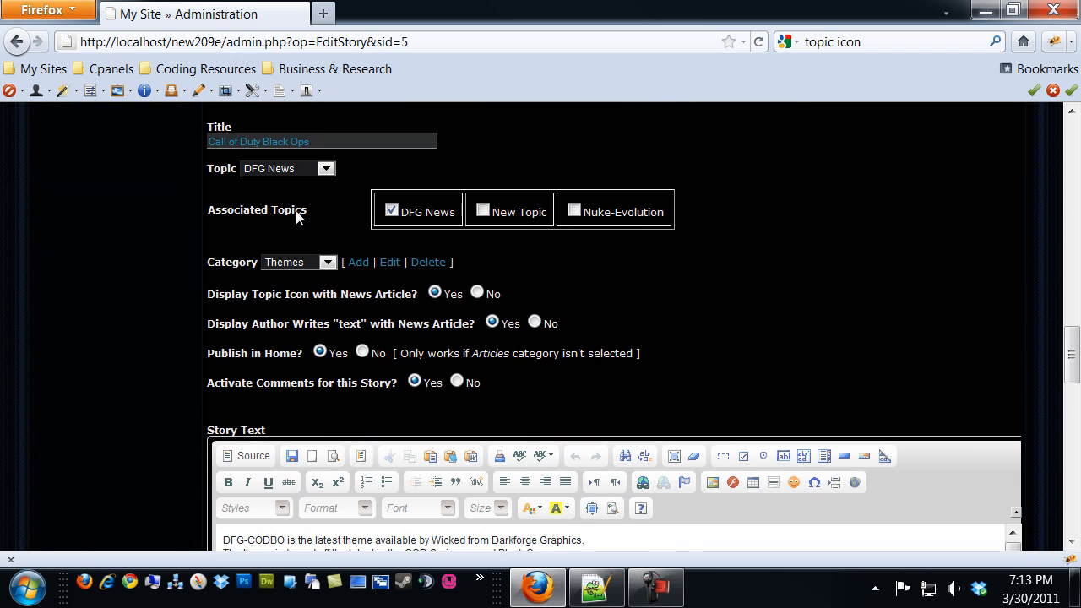
click(318, 261)
click(309, 276)
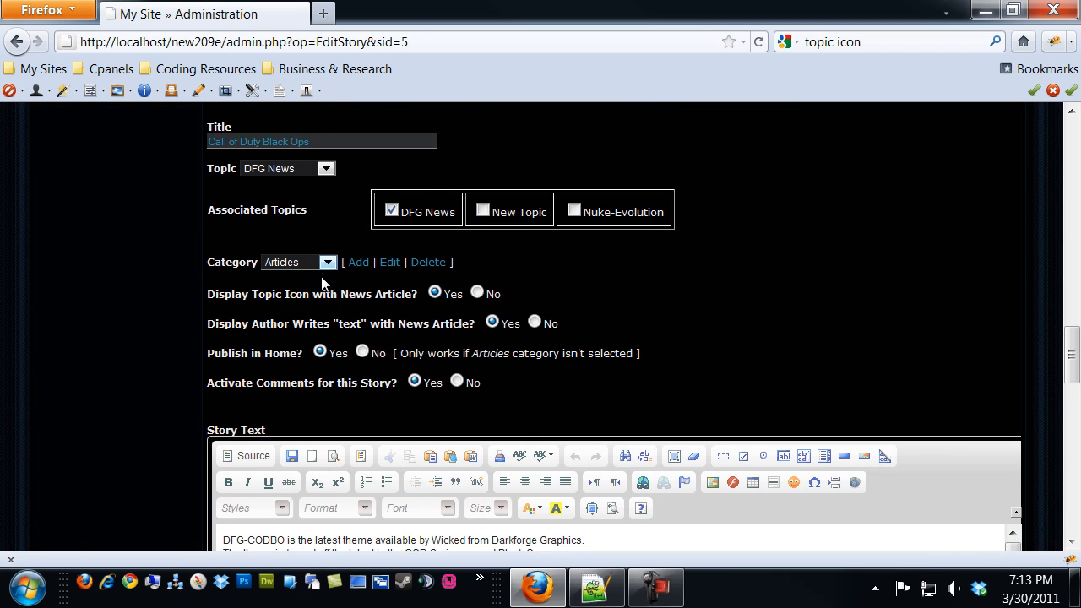
click(362, 352)
scroll(229, 327, down, 2)
scroll(228, 316, down, 20)
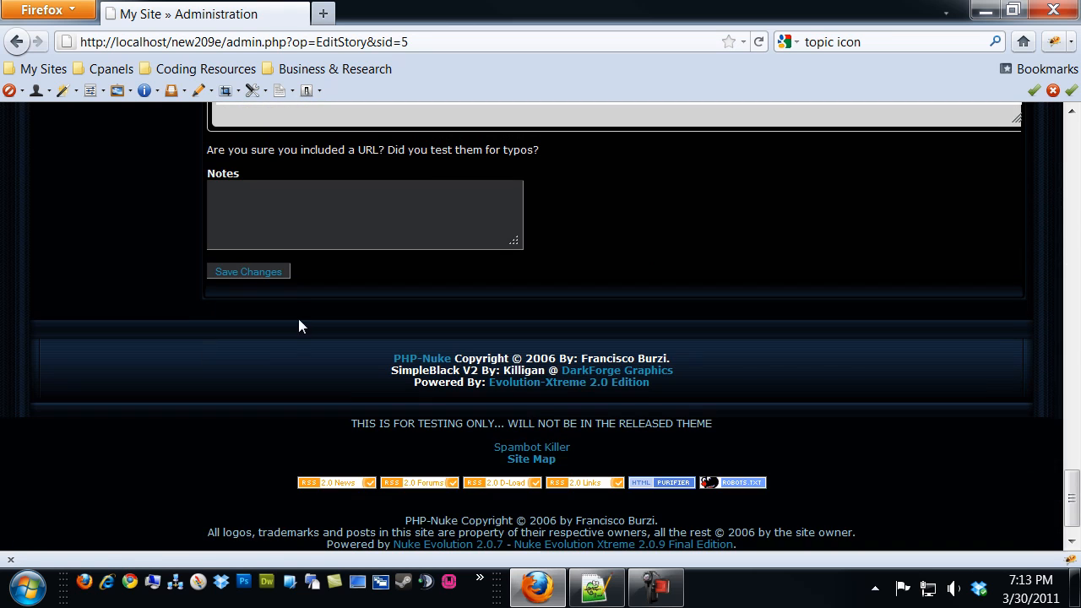
click(260, 271)
Edit the HomeFront Theme article, setting its category to Articles, and save the changes
scroll(786, 303, down, 10)
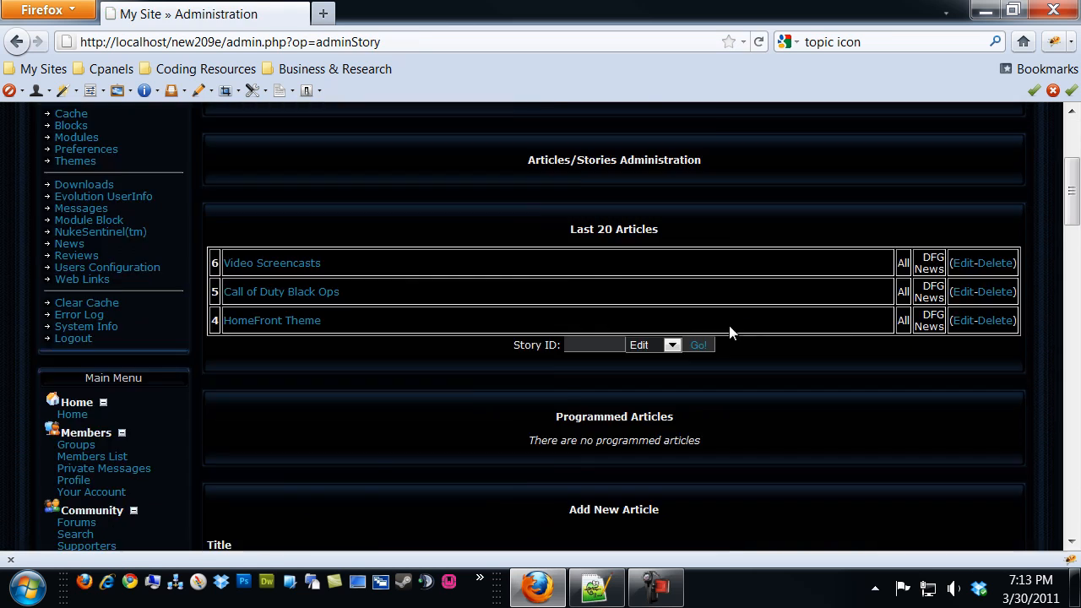
scroll(781, 240, up, 3)
click(962, 243)
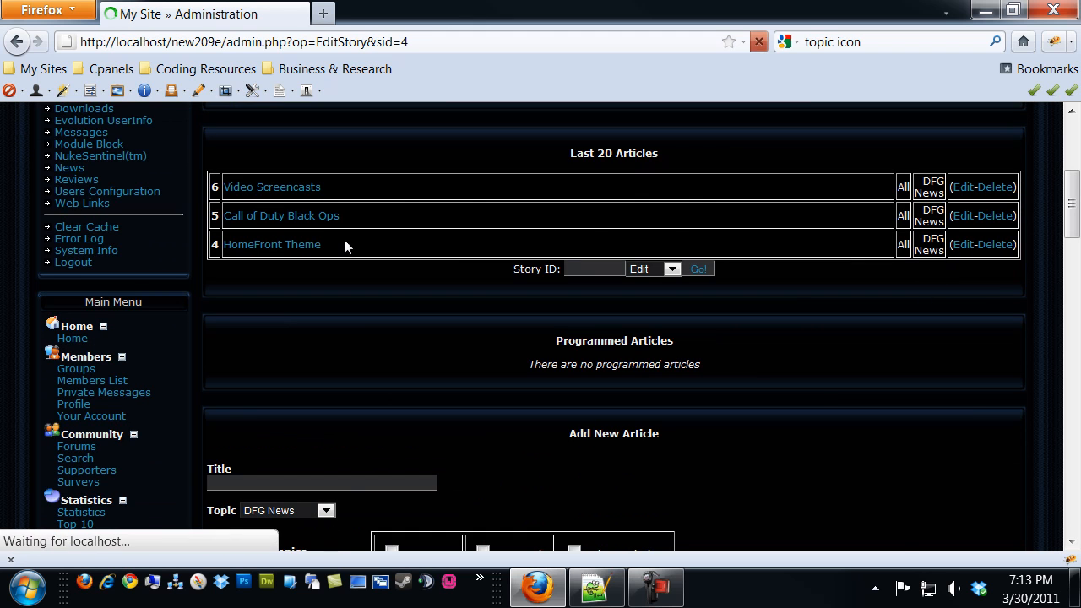
scroll(383, 354, down, 20)
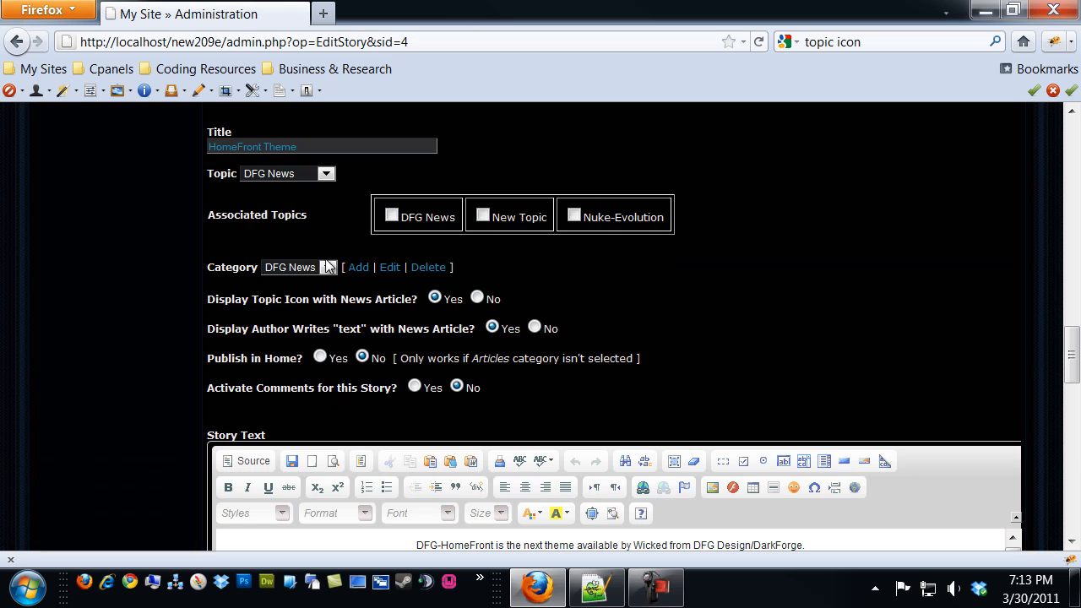
click(327, 268)
click(320, 281)
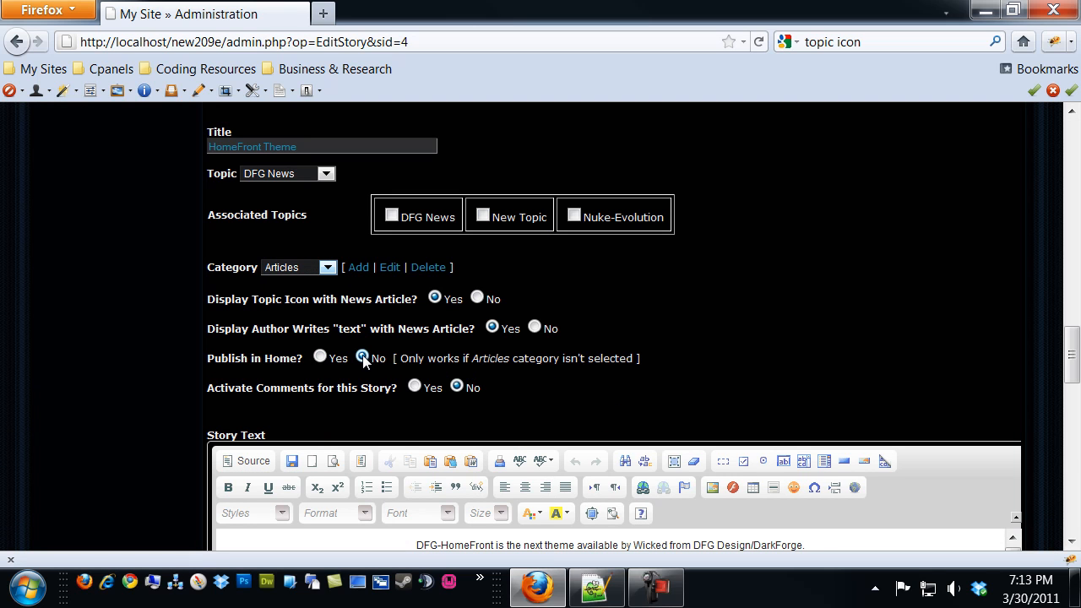
scroll(304, 353, down, 10)
scroll(190, 357, down, 8)
click(234, 353)
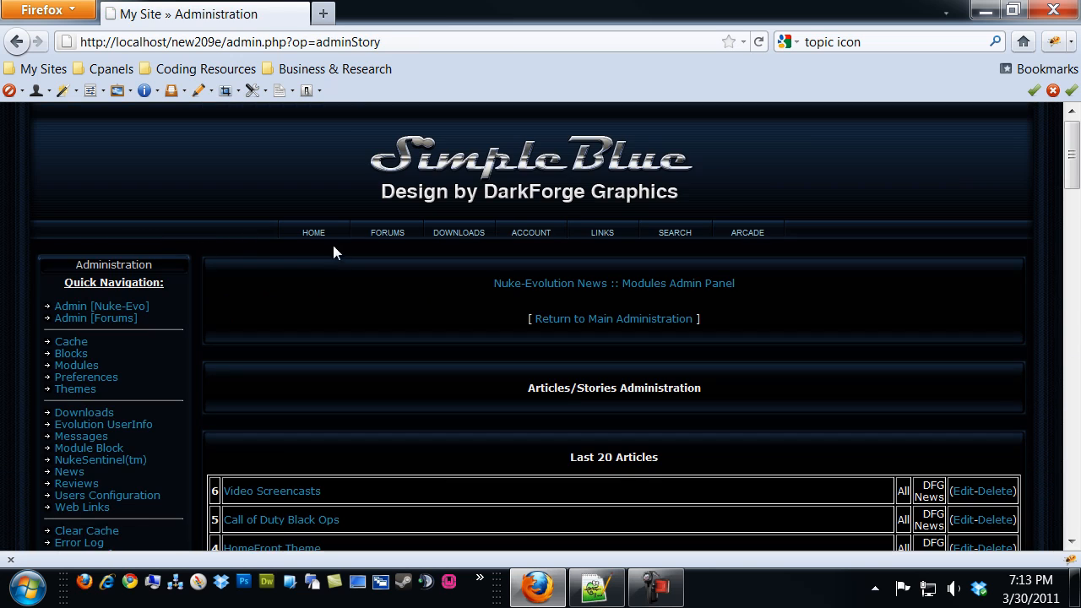
Check the home page to see whether any of the three news articles are still displayed there
click(314, 235)
scroll(304, 286, down, 10)
scroll(305, 296, down, 5)
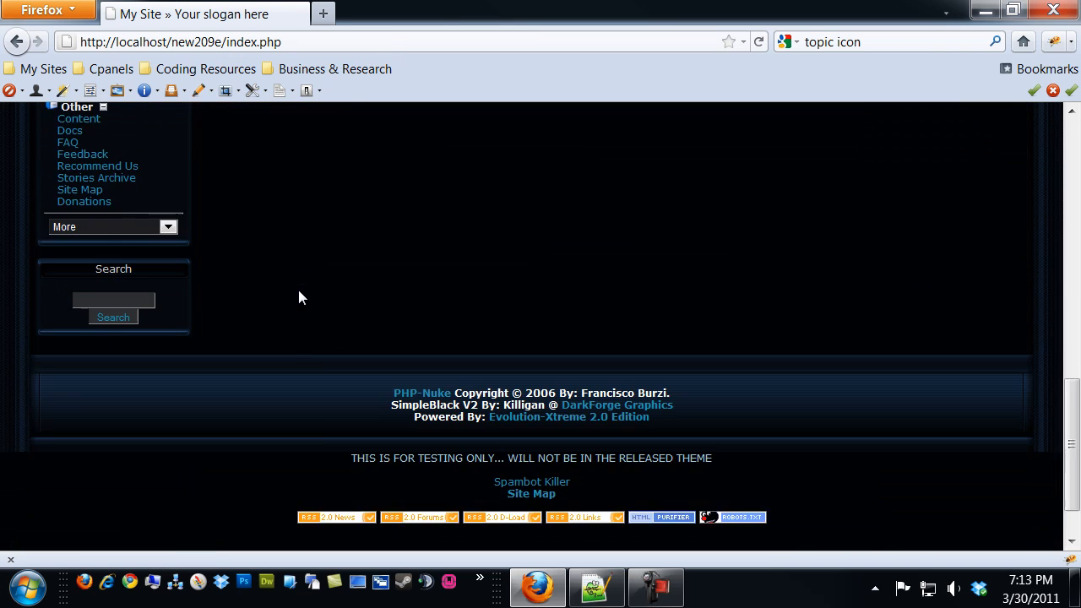
scroll(298, 292, up, 15)
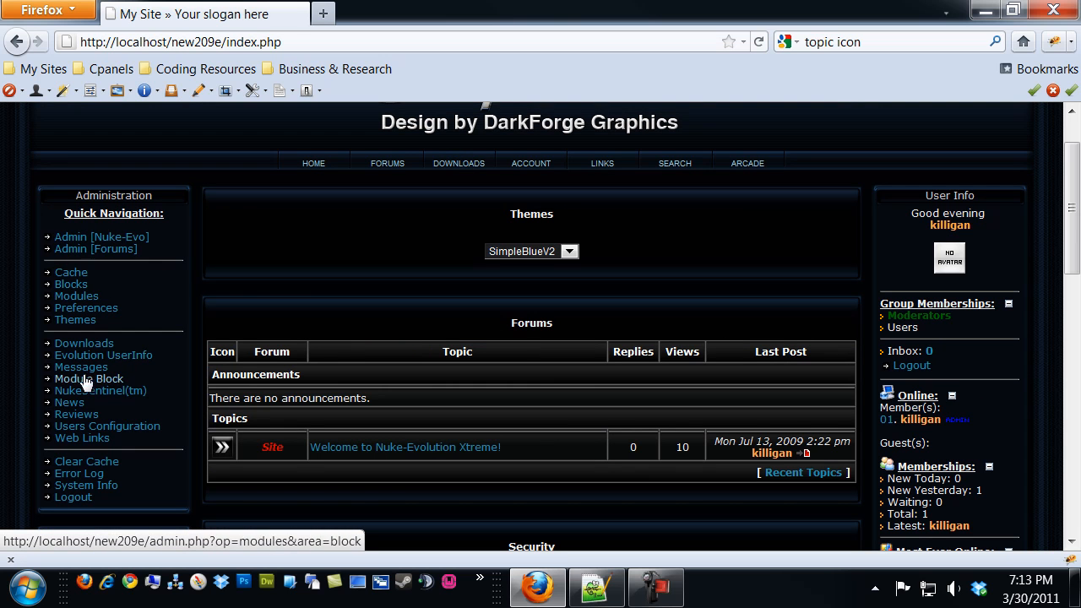
Open the Video Screencasts article for editing from the News administration and review its available category choices without changing them
click(102, 400)
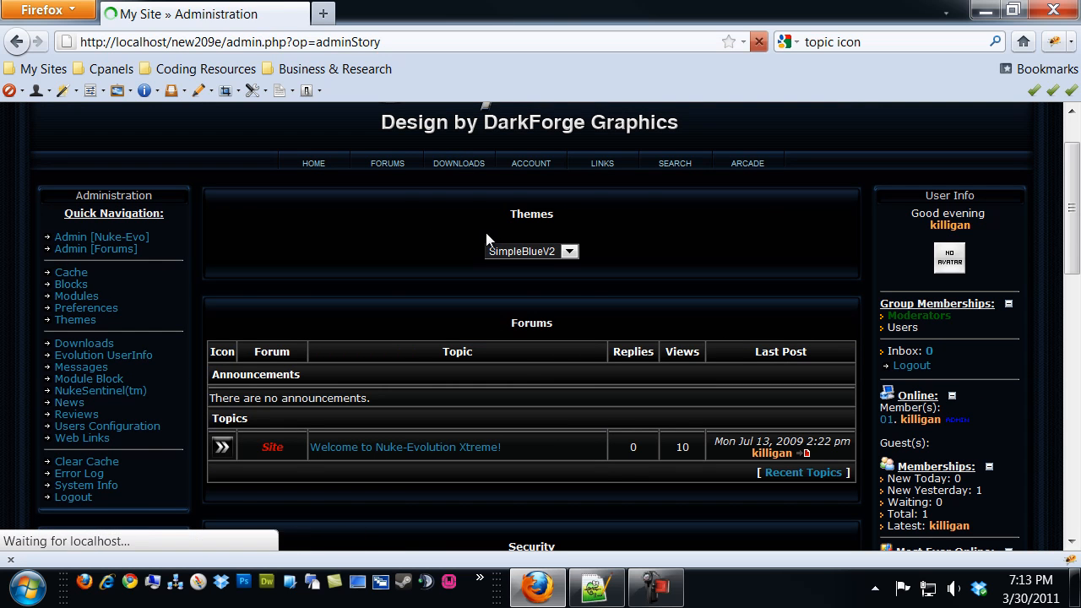
scroll(749, 287, down, 3)
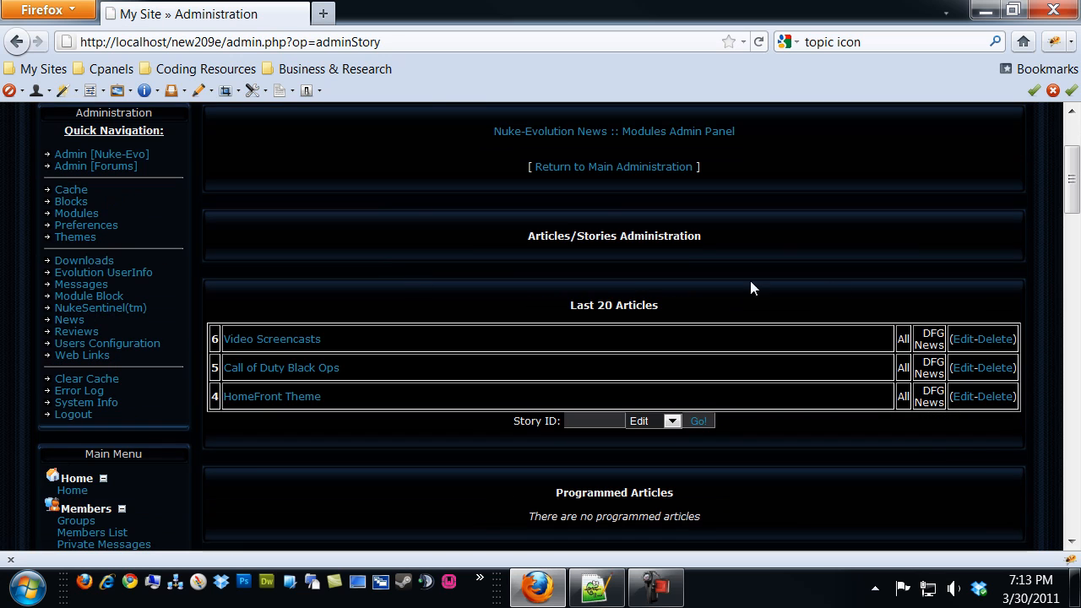
click(962, 339)
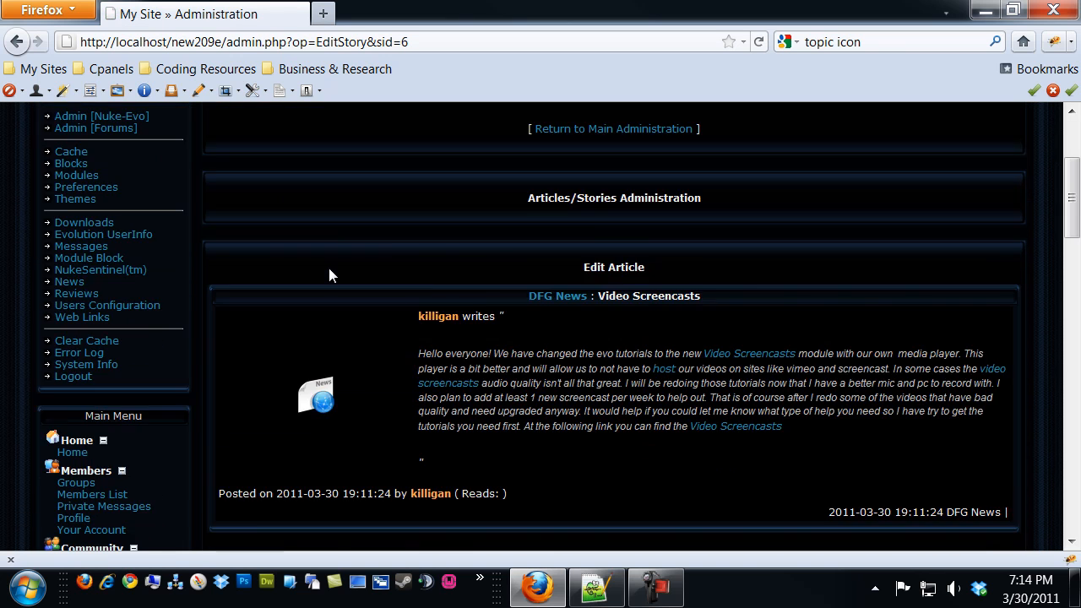
scroll(328, 268, down, 10)
scroll(318, 245, up, 2)
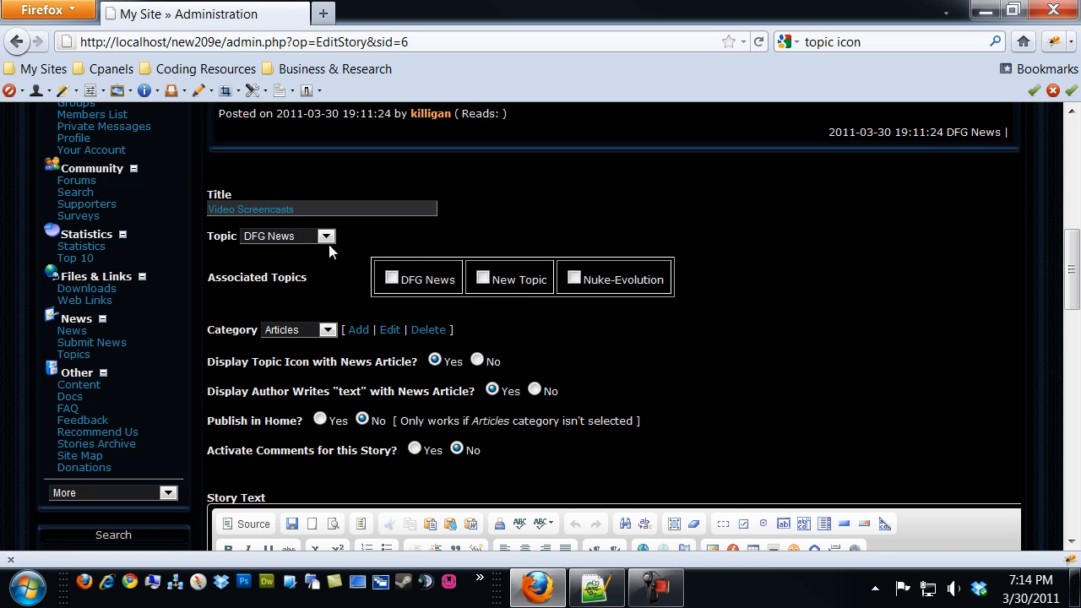
click(328, 330)
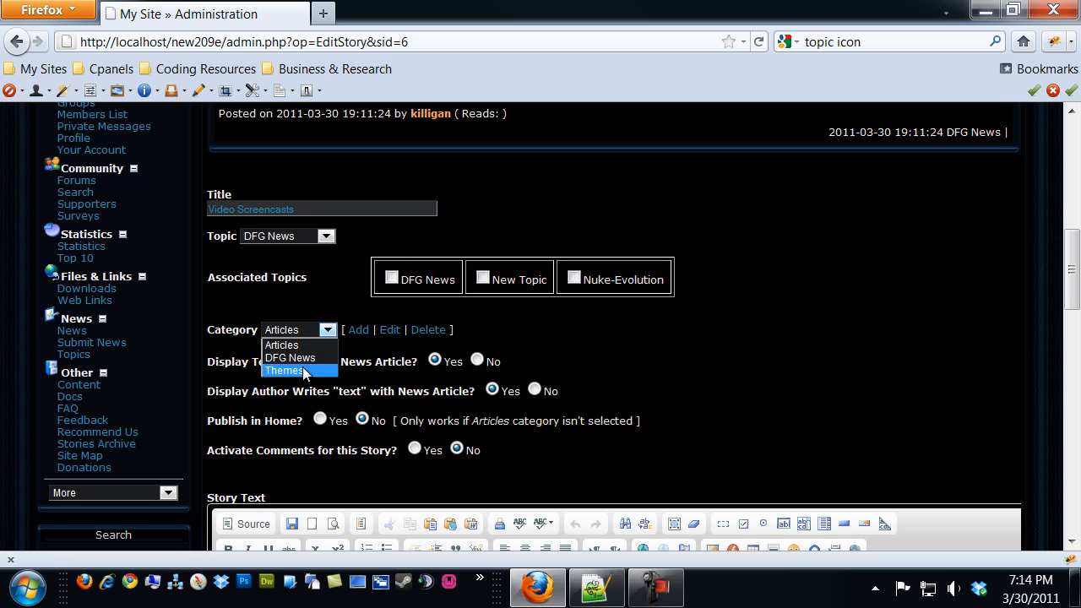
click(333, 298)
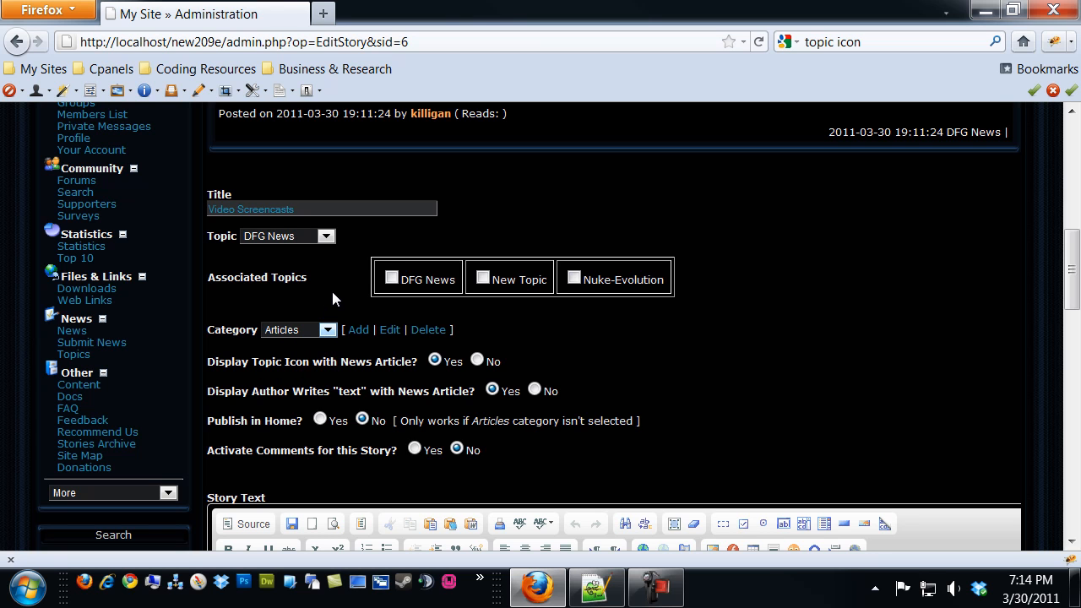
Open the Video Screencasts article from the DFG News topic in the active topics list and look over its full page
click(73, 354)
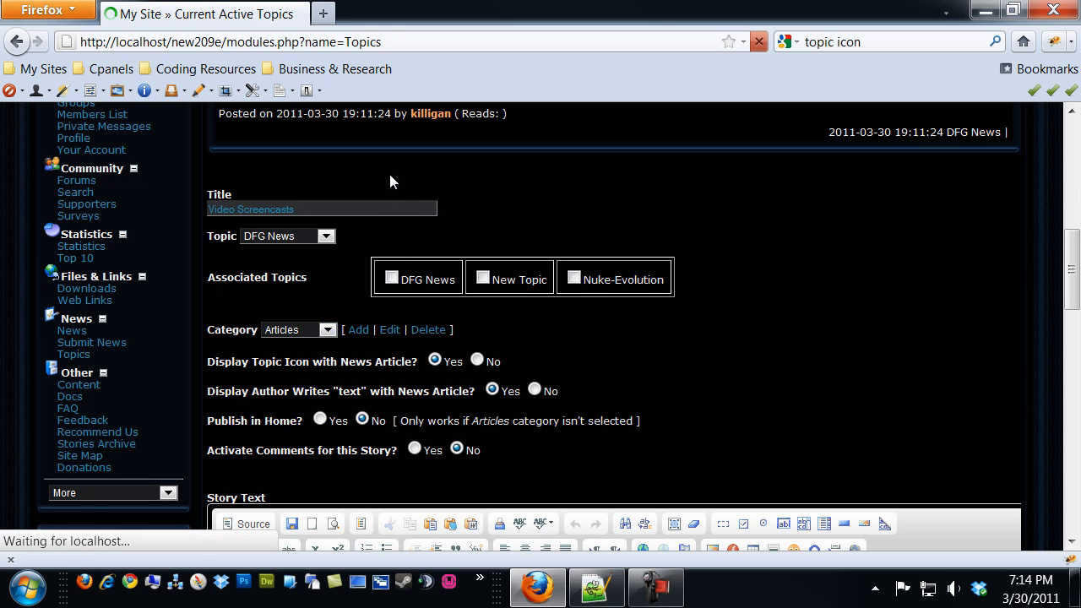
scroll(338, 296, down, 1)
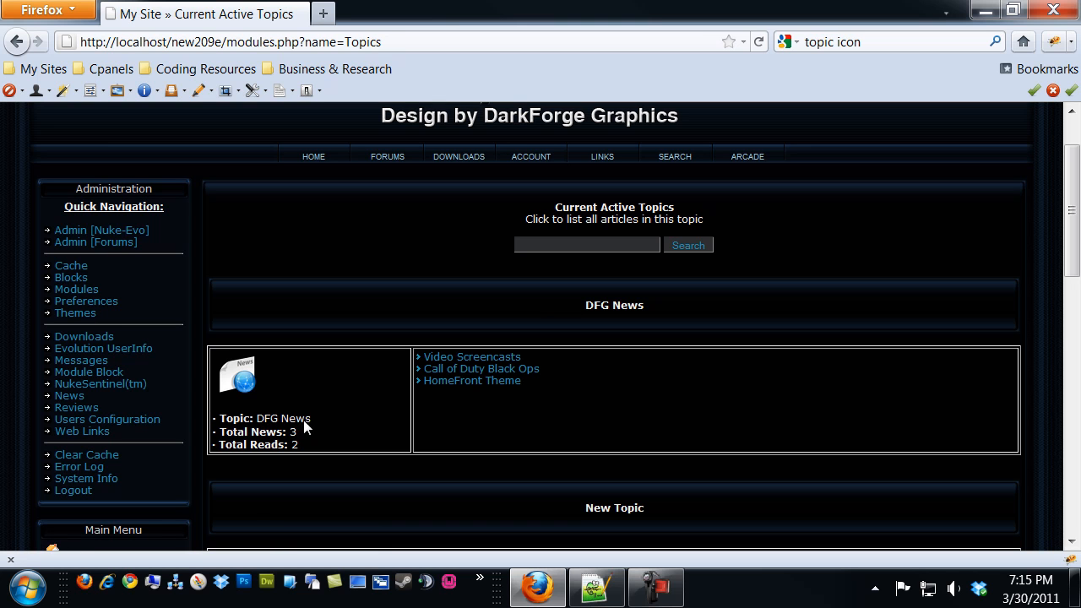
click(440, 358)
scroll(344, 322, down, 5)
scroll(344, 322, up, 4)
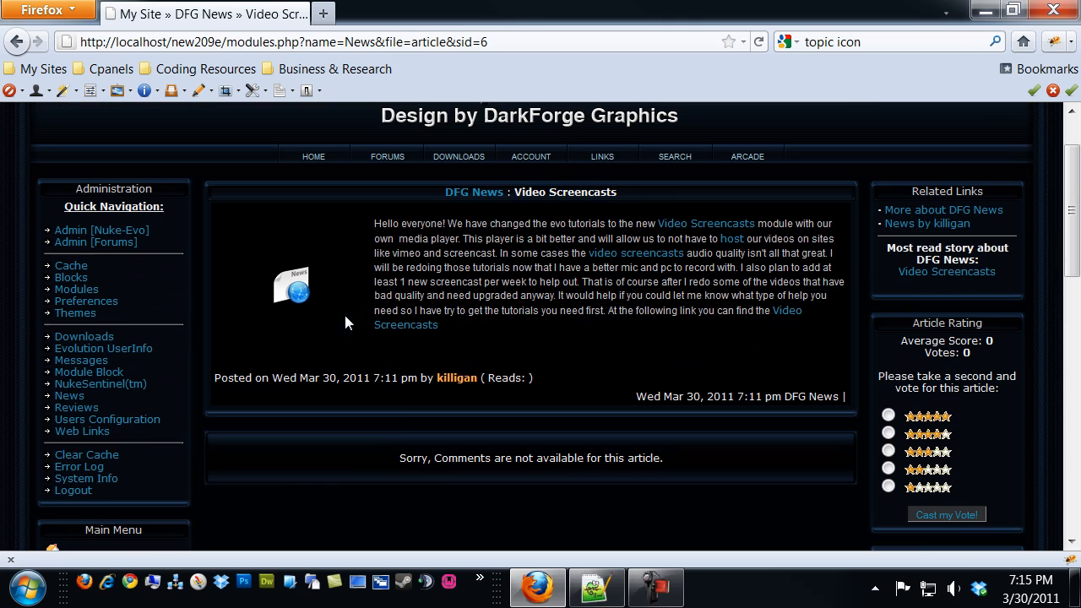
scroll(419, 333, down, 6)
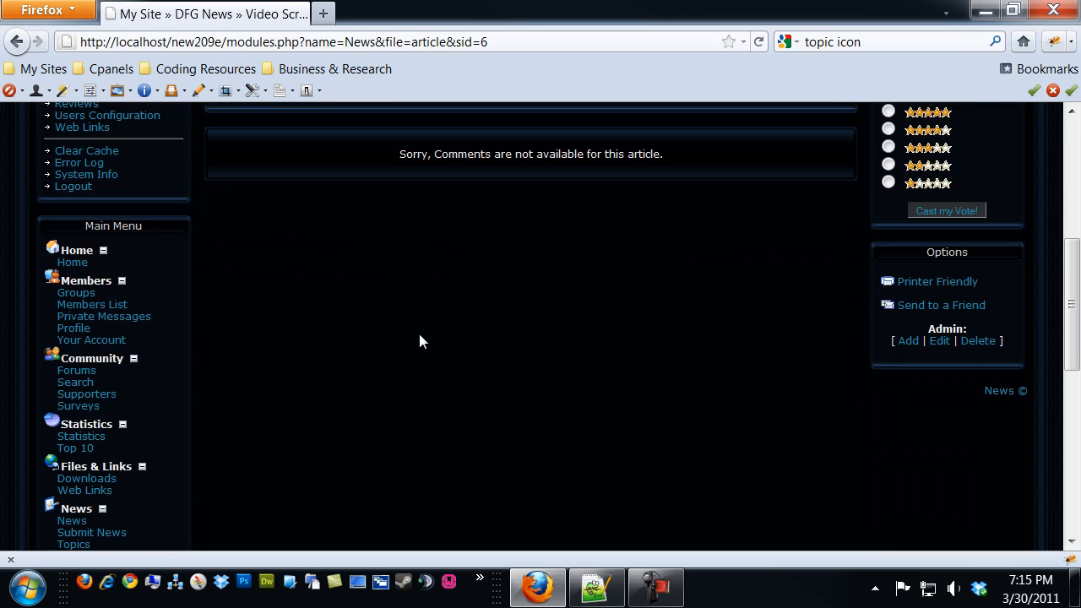
scroll(419, 334, up, 7)
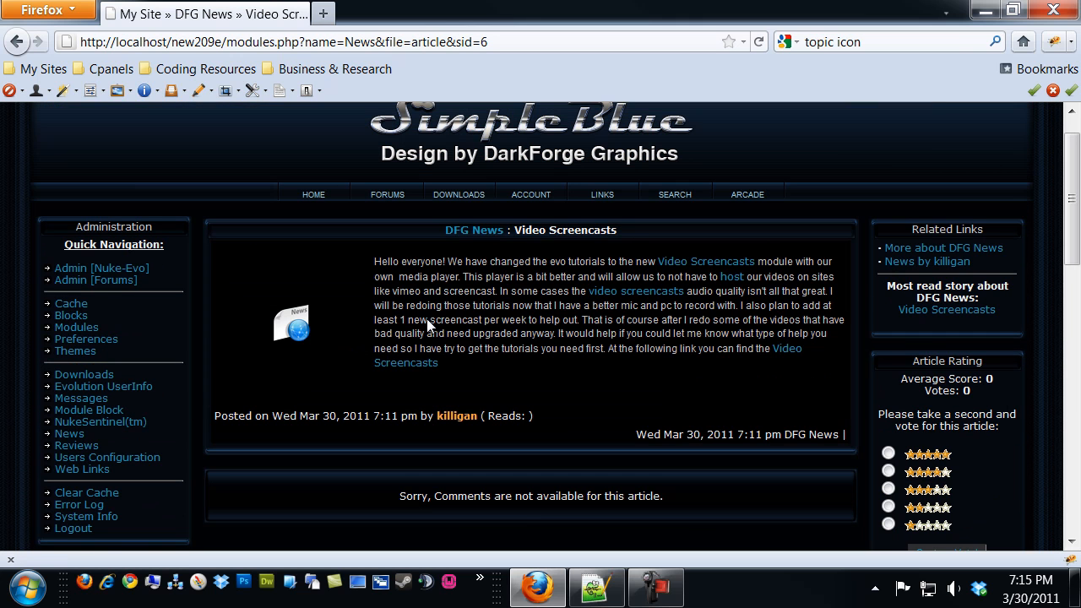
scroll(426, 319, up, 1)
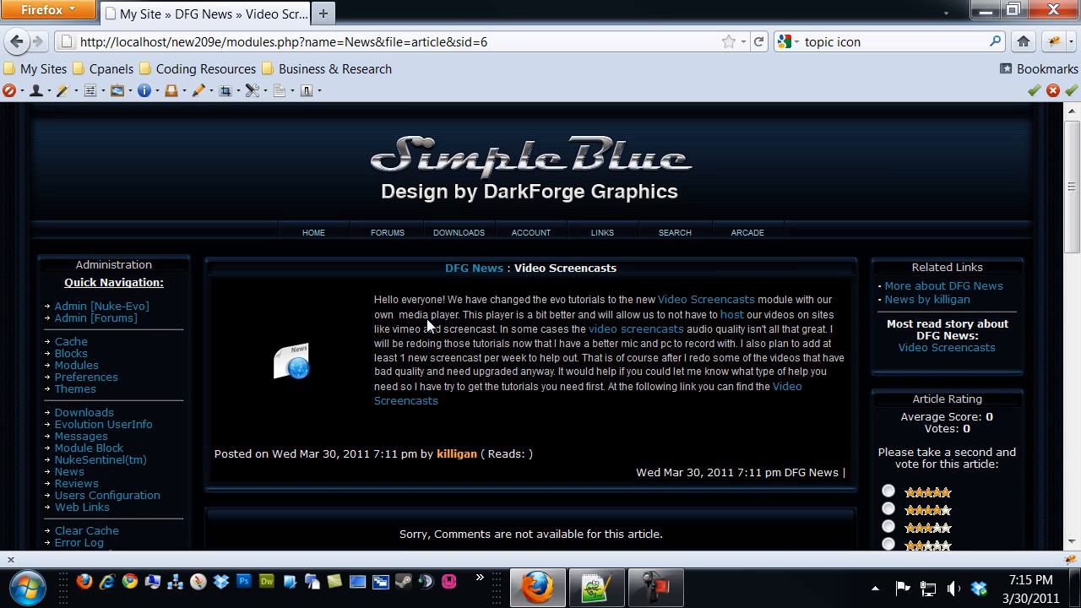